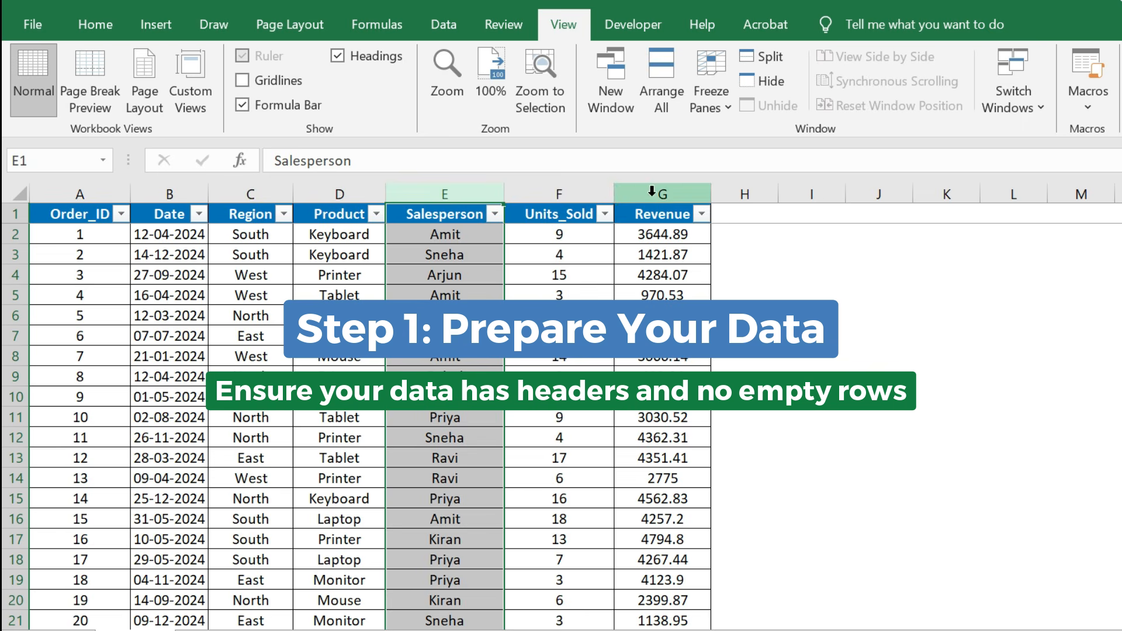
Step: Convert the order data range A1:G10001 into a table with headers
{"action": "left_click", "coordinate": [582, 193]}
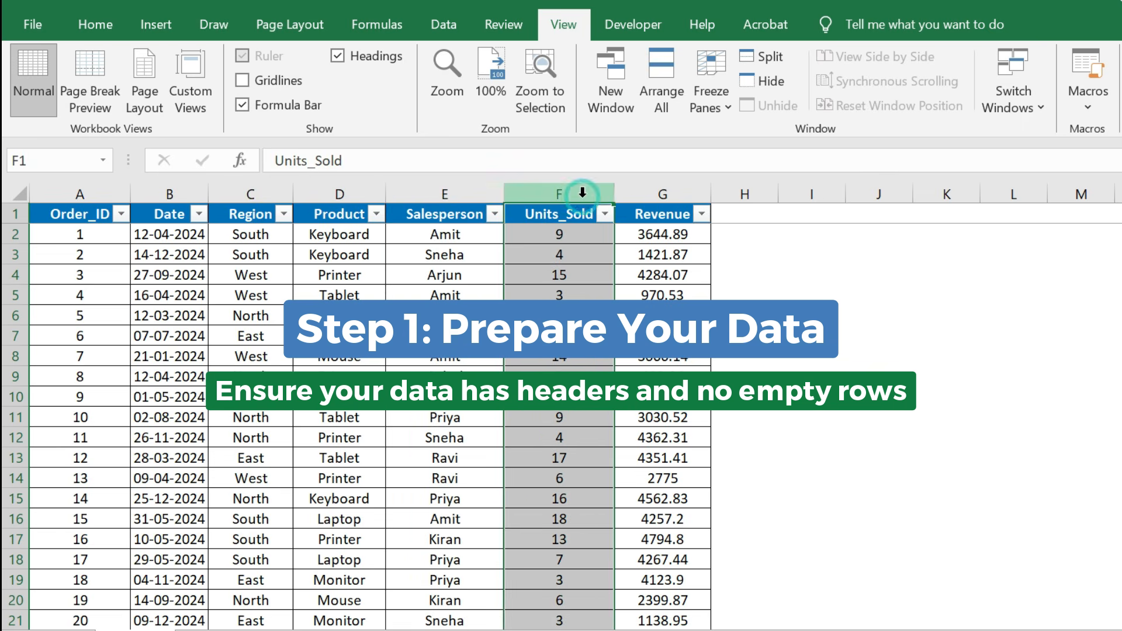
{"action": "left_click", "coordinate": [652, 190]}
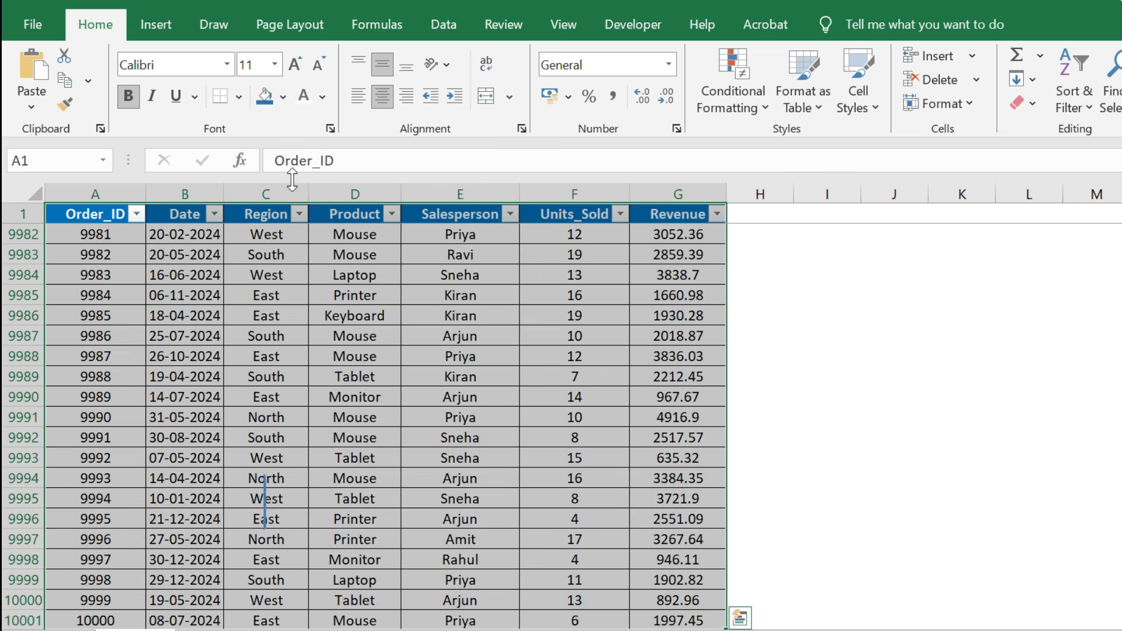
{"action": "key", "text": "ctrl+t"}
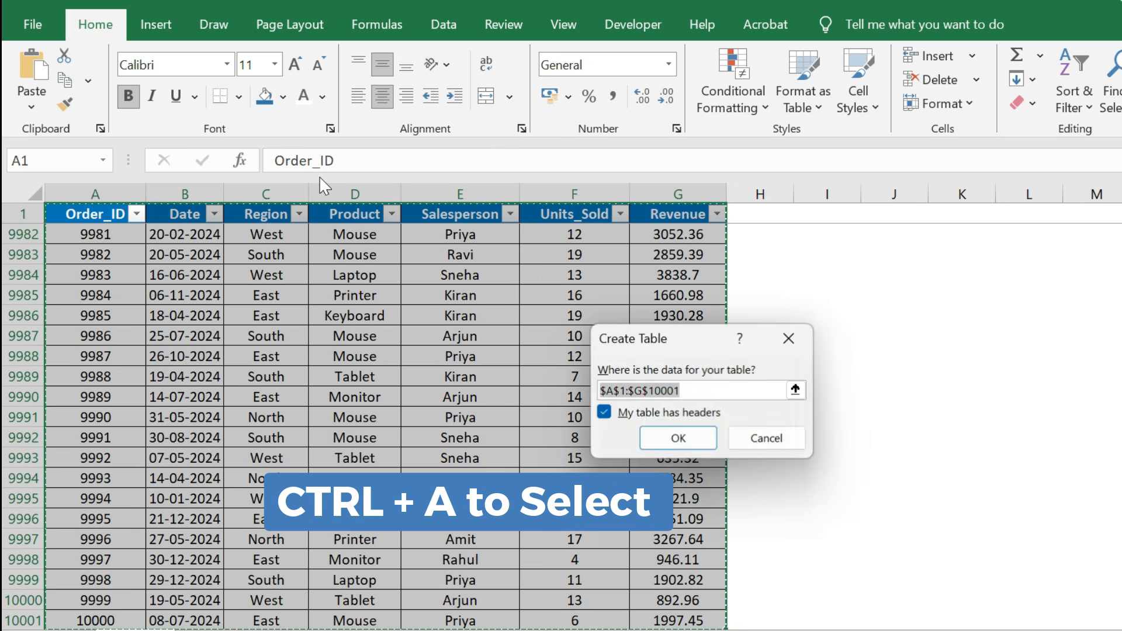
{"action": "left_click", "coordinate": [678, 439]}
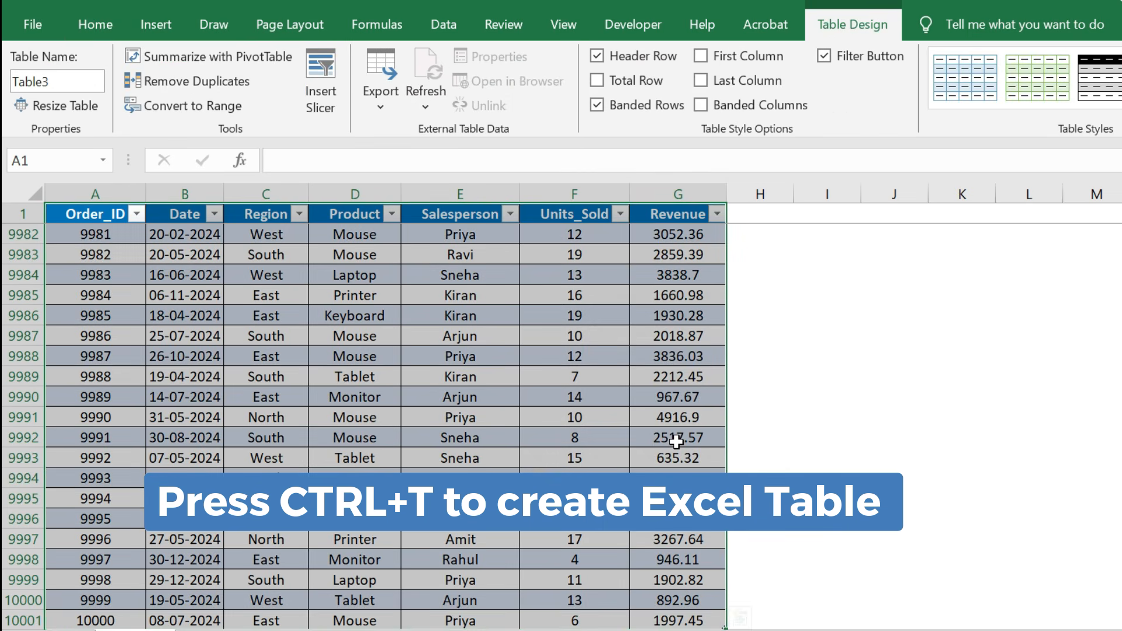
{"action": "key", "text": "ctrl+Up"}
{"action": "key", "text": "Down"}
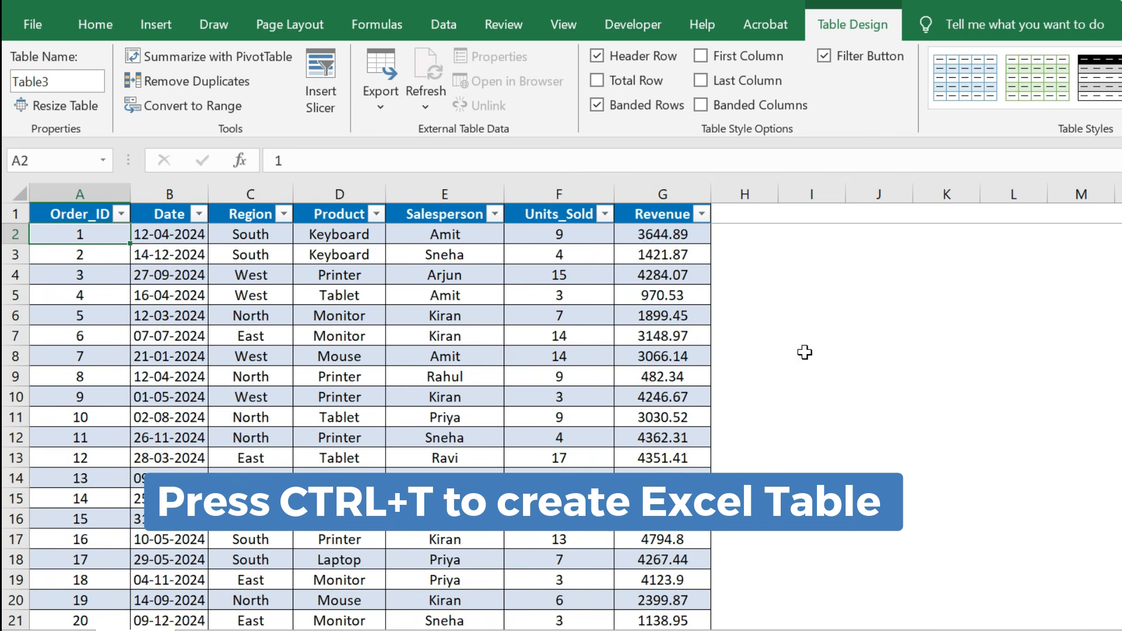
{"action": "left_click", "coordinate": [1040, 96]}
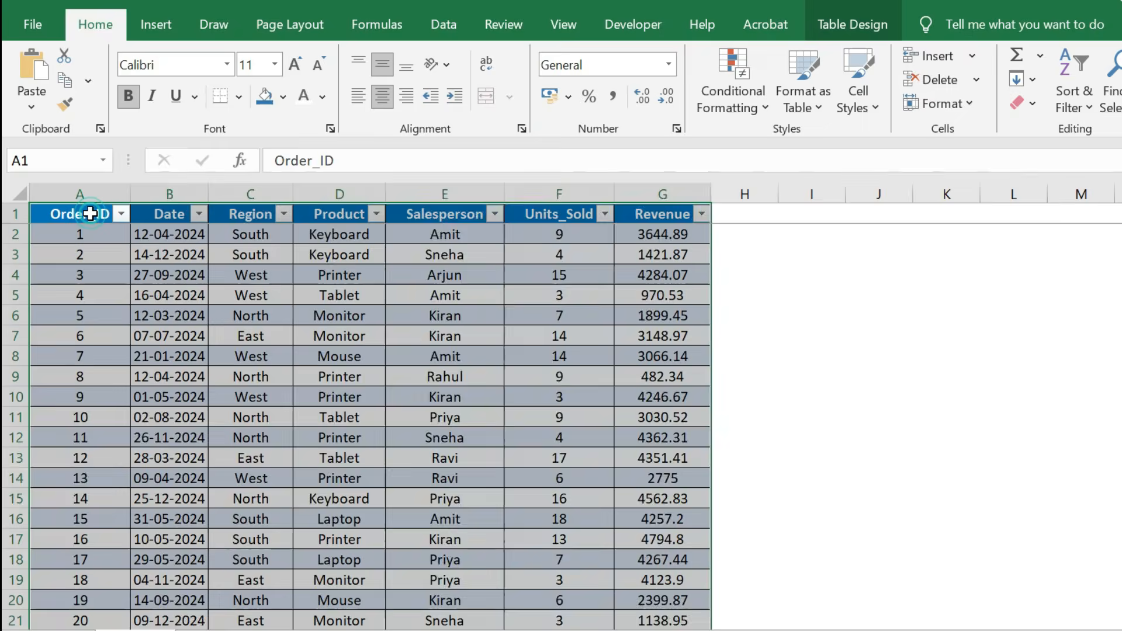
Step: Insert a PivotTable on a new worksheet, using the whole order data table as its source
{"action": "left_click", "coordinate": [90, 214]}
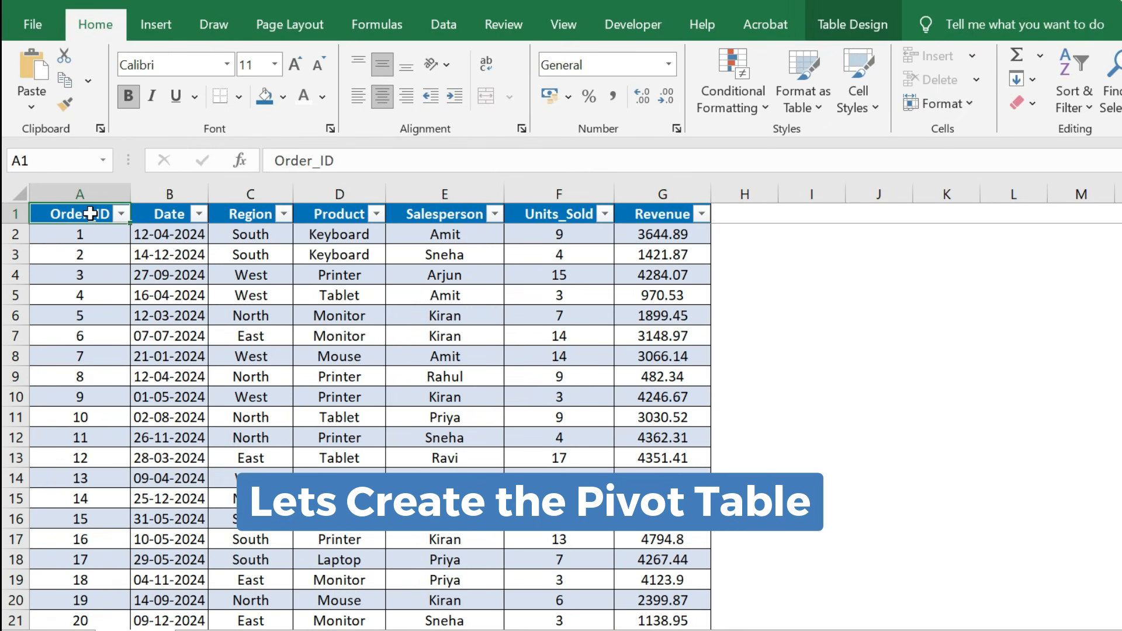
{"action": "key", "text": "ctrl+shift+Right"}
{"action": "key", "text": "ctrl+shift+Down"}
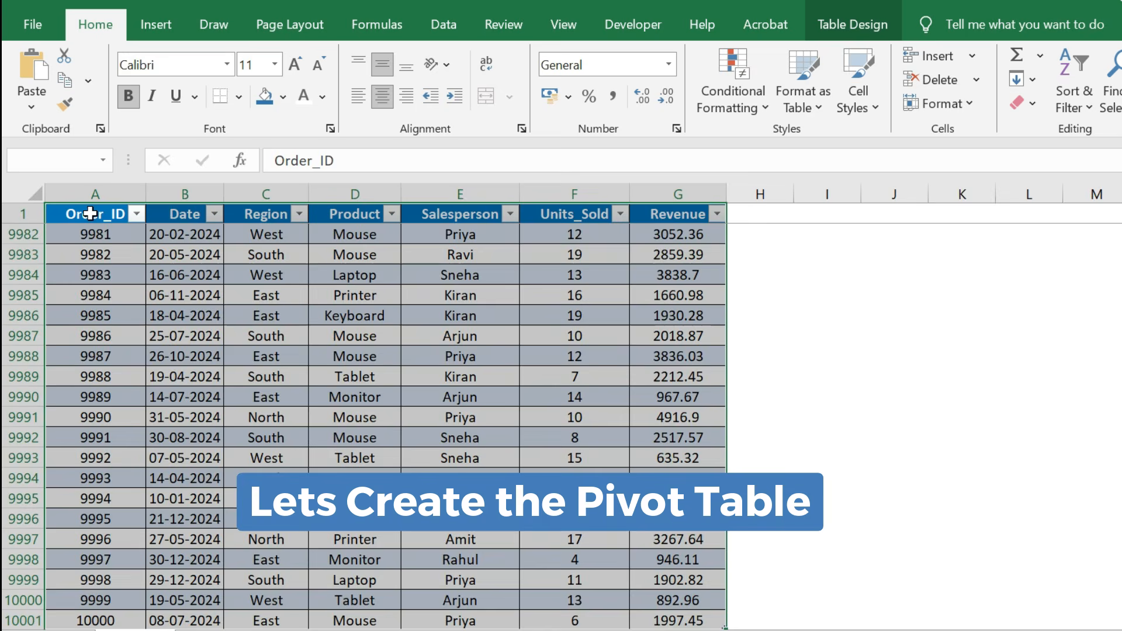
{"action": "left_click", "coordinate": [153, 26]}
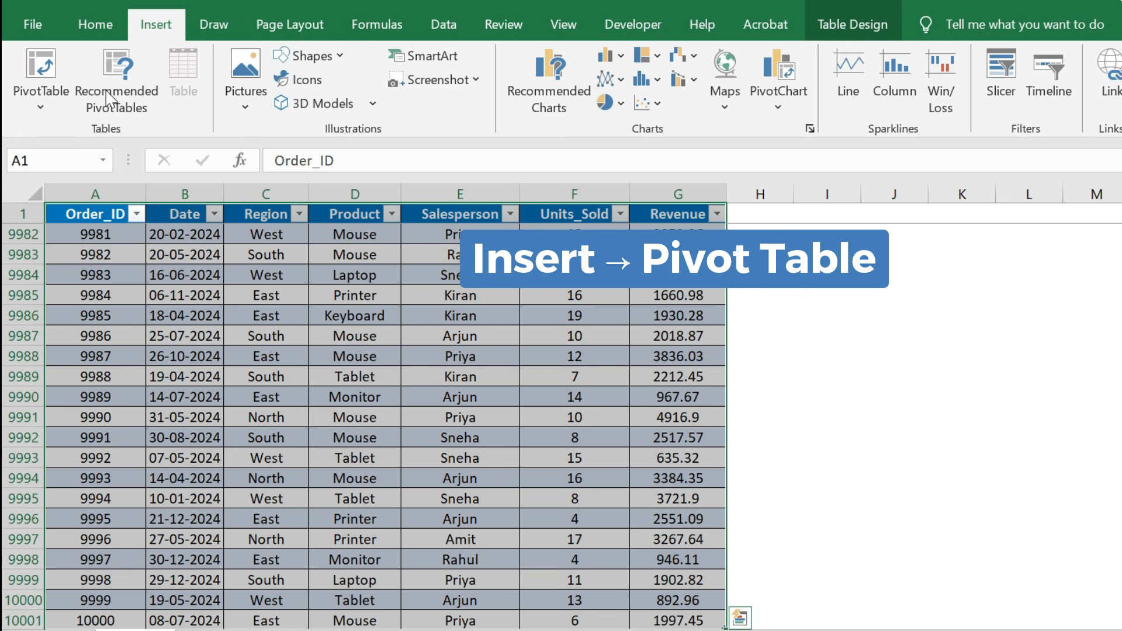
{"action": "left_click", "coordinate": [40, 67]}
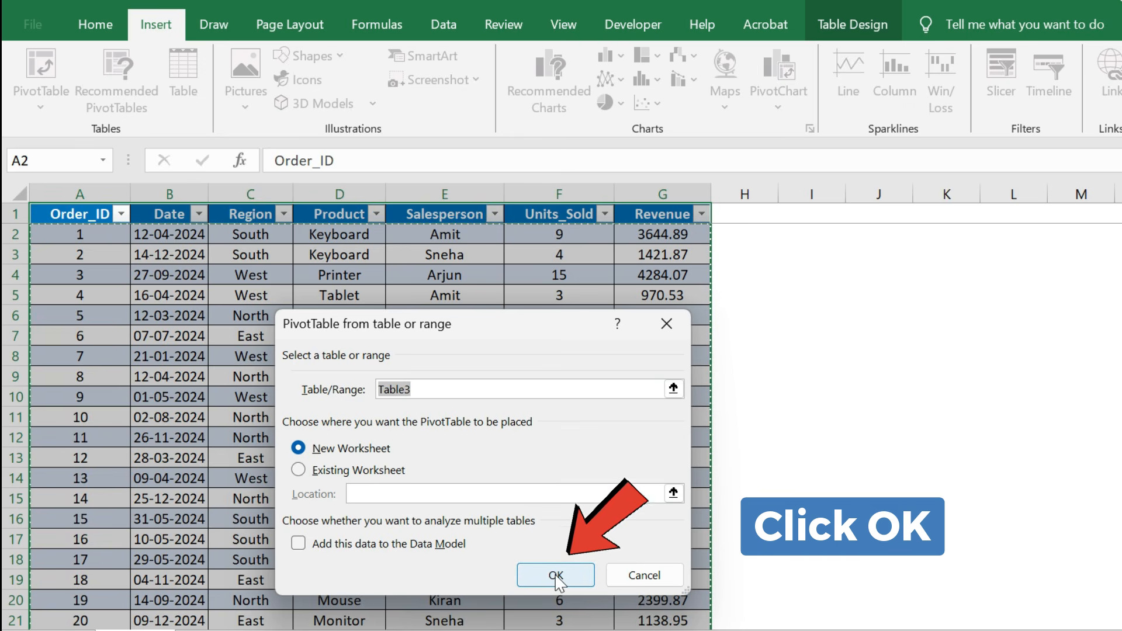
{"action": "left_click", "coordinate": [556, 576]}
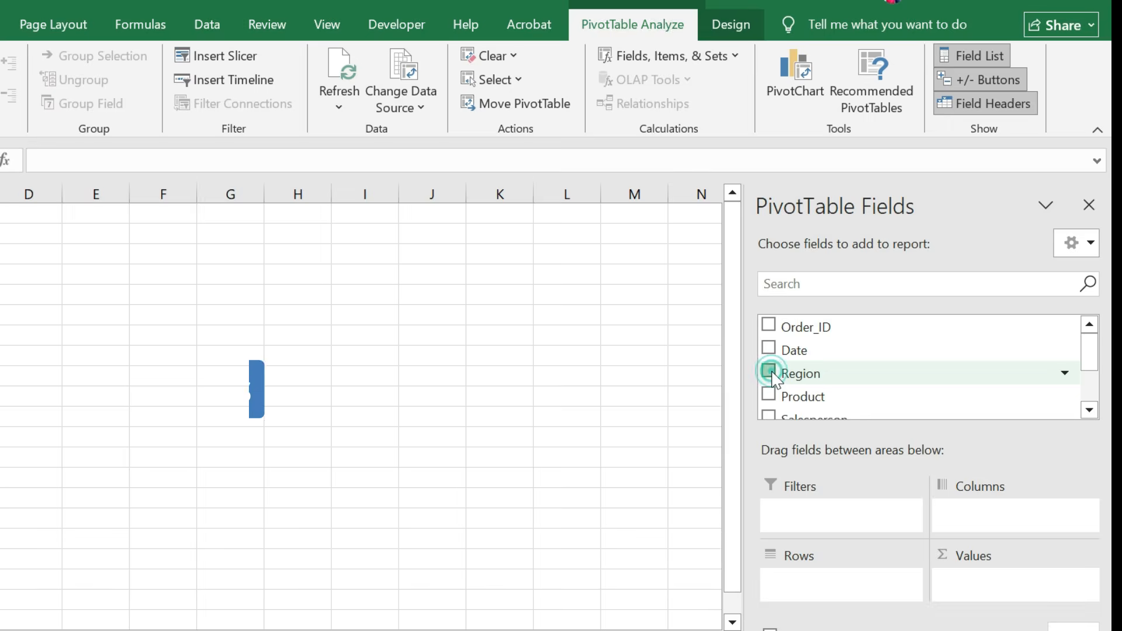
Step: Build the PivotTable with Region as the rows and Revenue as the values
{"action": "left_click_drag", "start_coordinate": [1008, 373], "coordinate": [1011, 380]}
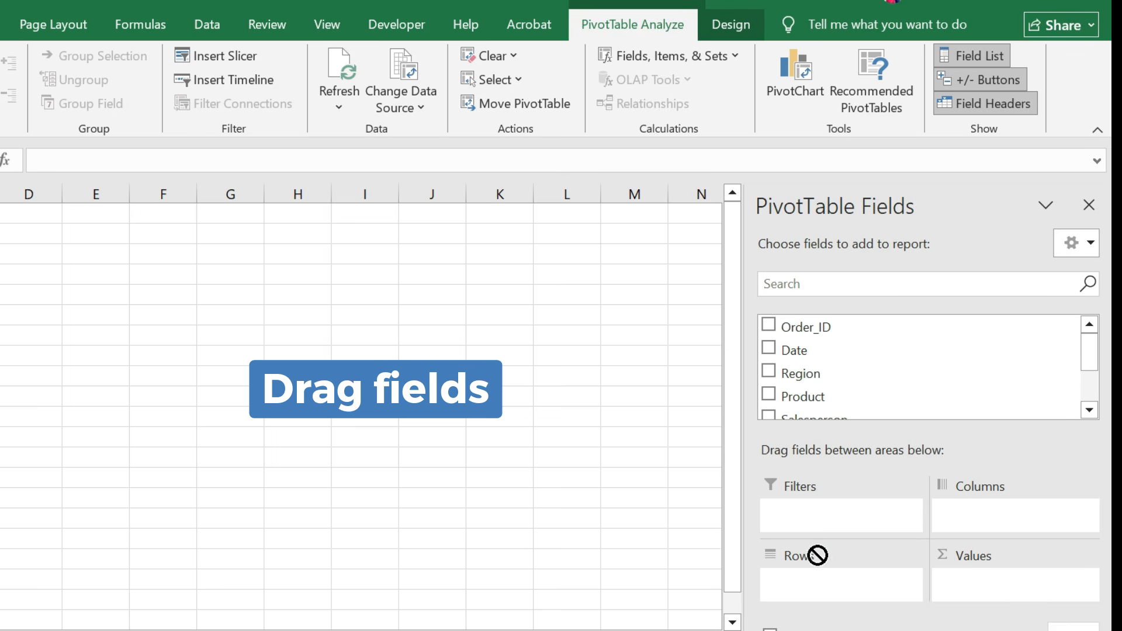
{"action": "left_click_drag", "start_coordinate": [842, 581], "coordinate": [826, 586]}
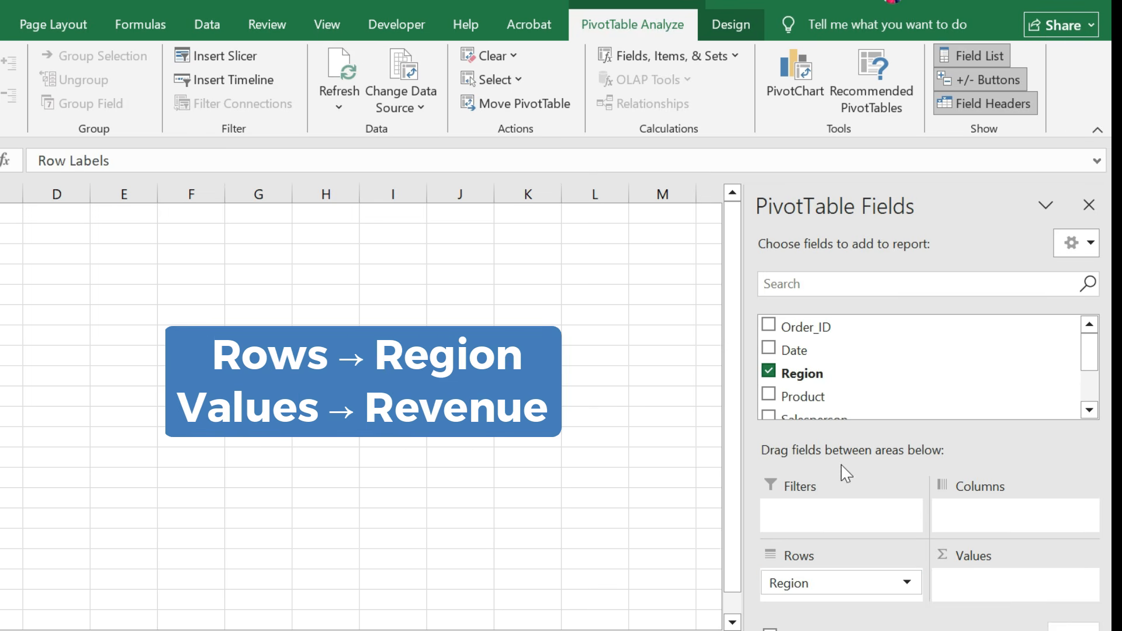
{"action": "scroll", "coordinate": [814, 354], "scroll_direction": "down", "scroll_amount": 2}
{"action": "scroll", "coordinate": [818, 375], "scroll_direction": "down", "scroll_amount": 1}
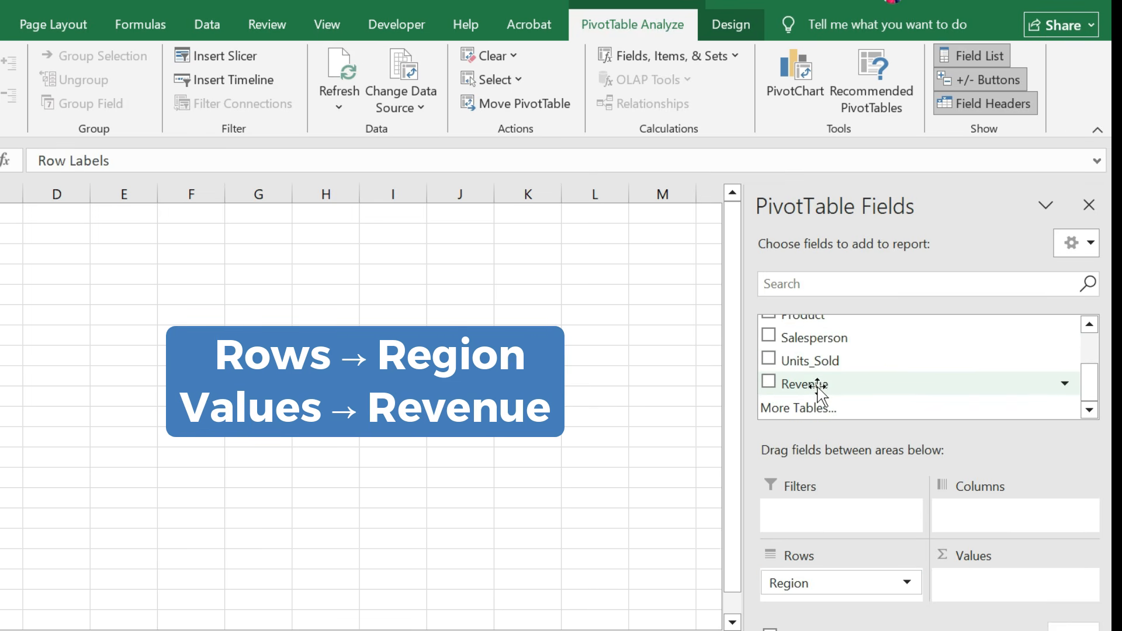
{"action": "left_click_drag", "start_coordinate": [865, 413], "coordinate": [976, 588]}
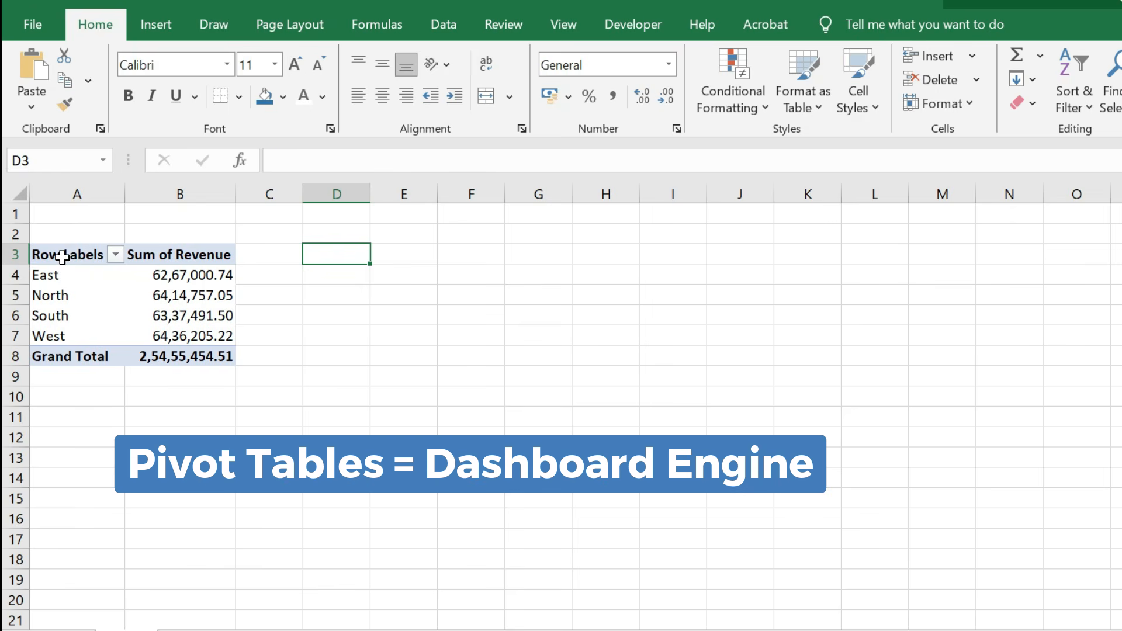
Step: Set the region PivotTable's report layout to Tabular Form
{"action": "left_click_drag", "start_coordinate": [52, 254], "coordinate": [193, 363]}
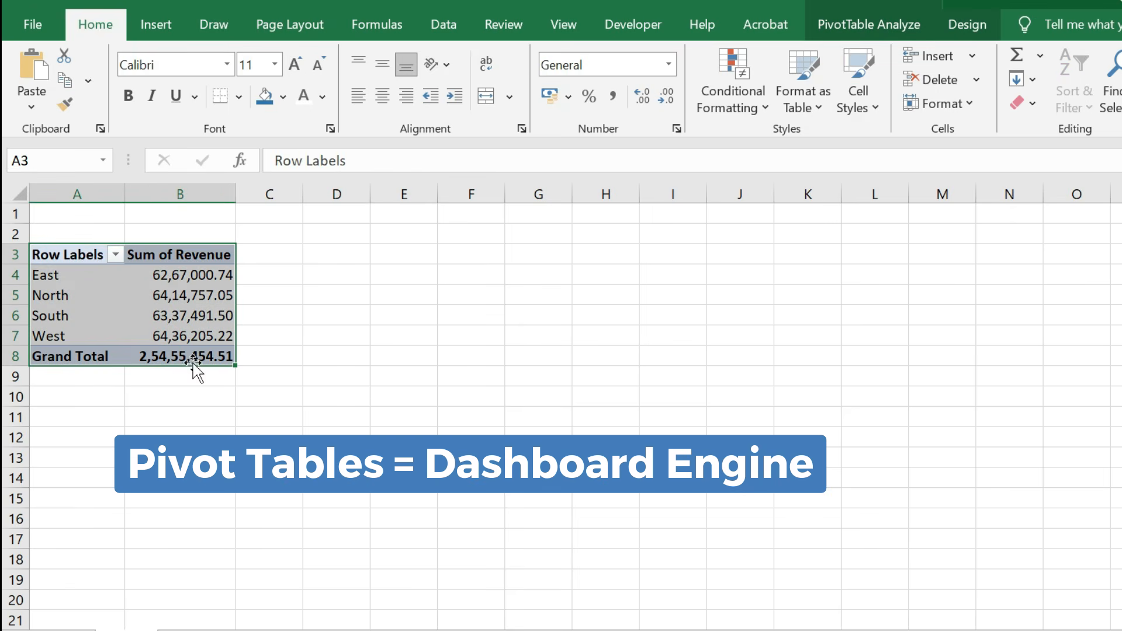
{"action": "left_click", "coordinate": [86, 257]}
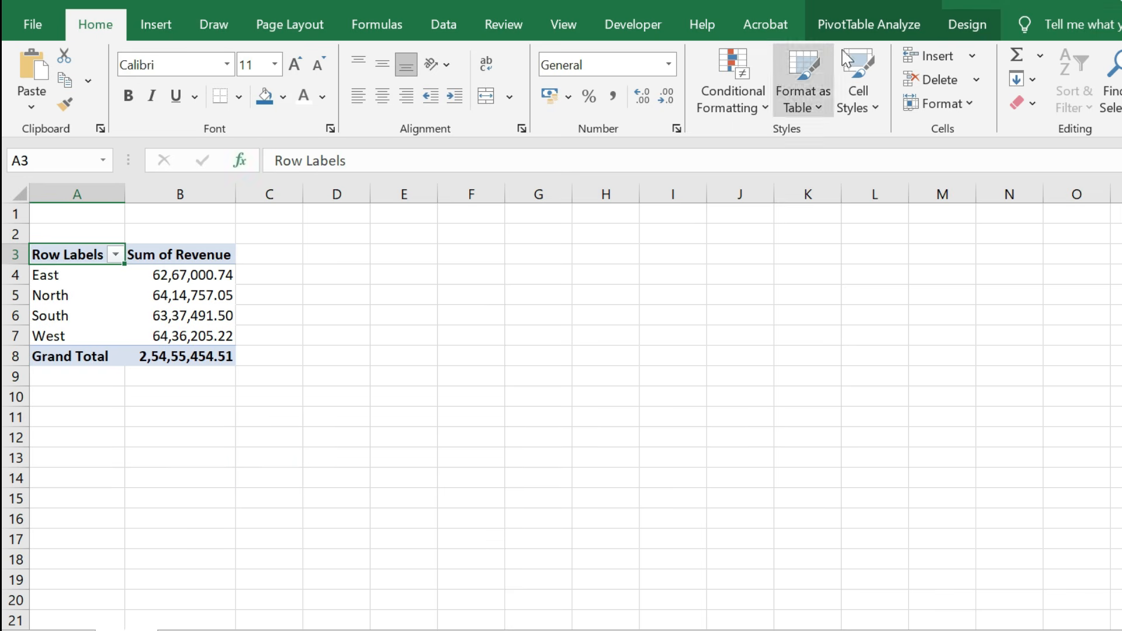
{"action": "left_click", "coordinate": [966, 24]}
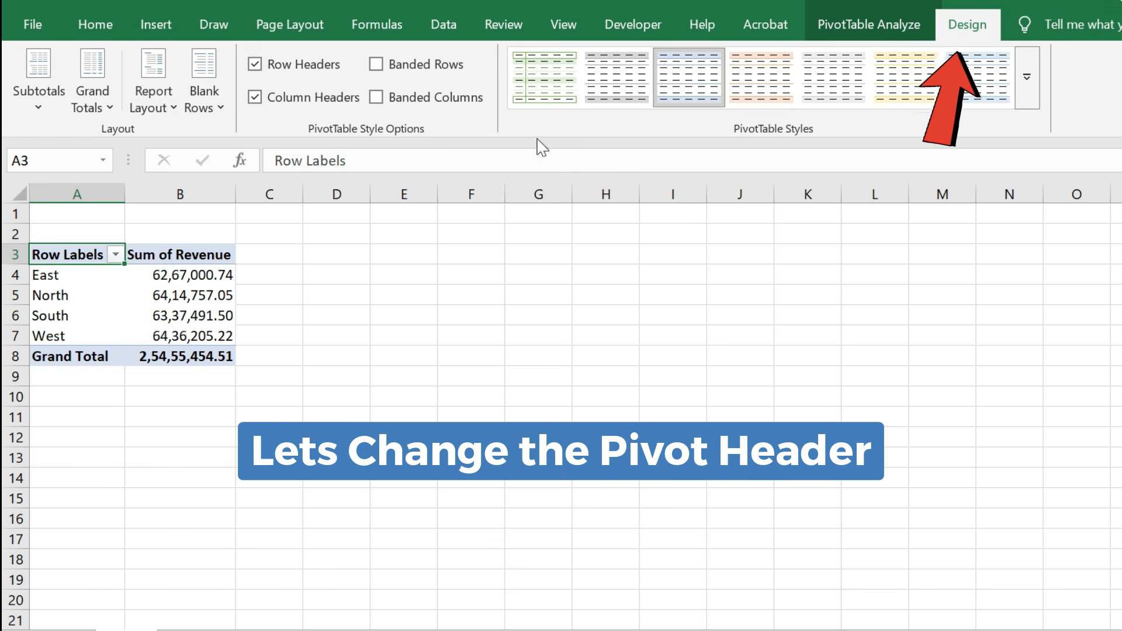
{"action": "left_click", "coordinate": [151, 105]}
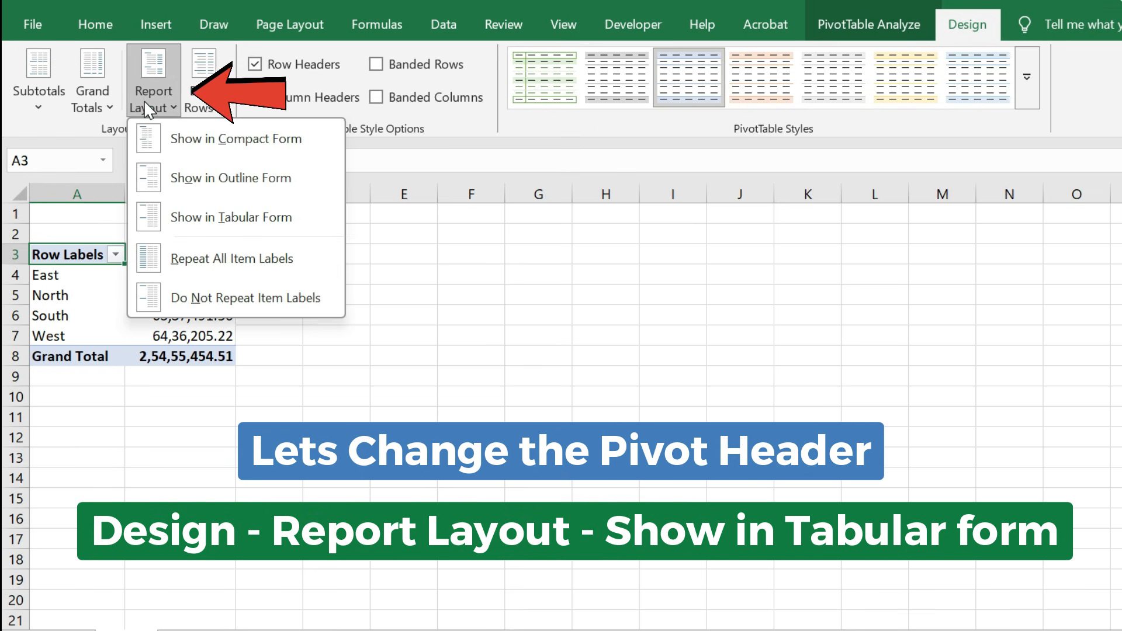
{"action": "left_click", "coordinate": [174, 215]}
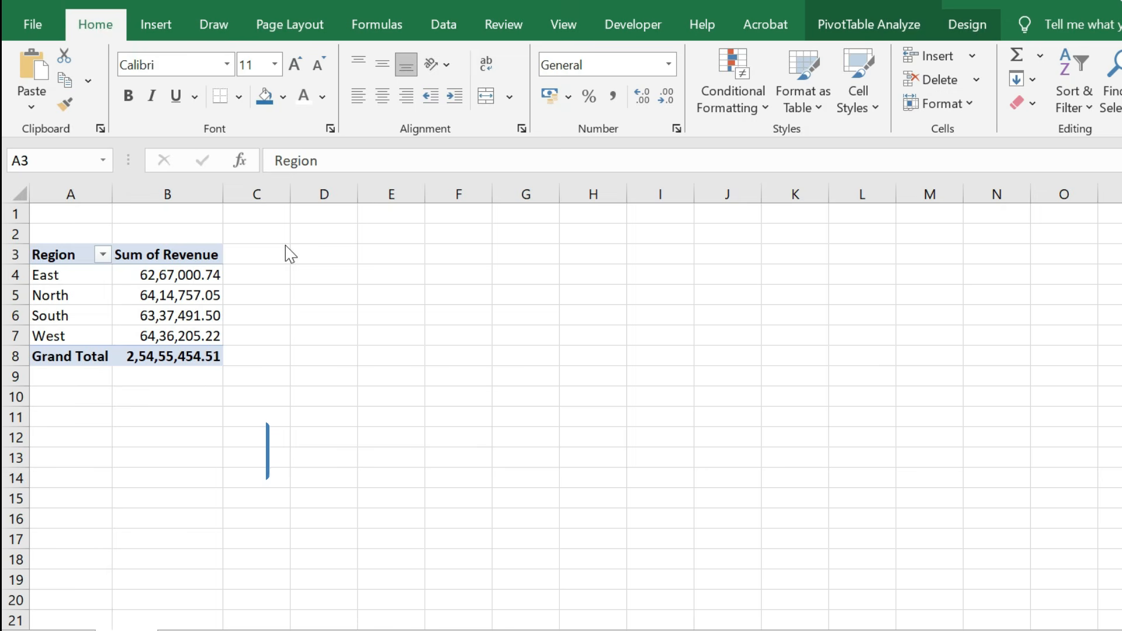
Step: Insert a second PivotTable at cell D3 of the existing worksheet, using the full table on the Raw Data sheet
{"action": "left_click", "coordinate": [304, 252]}
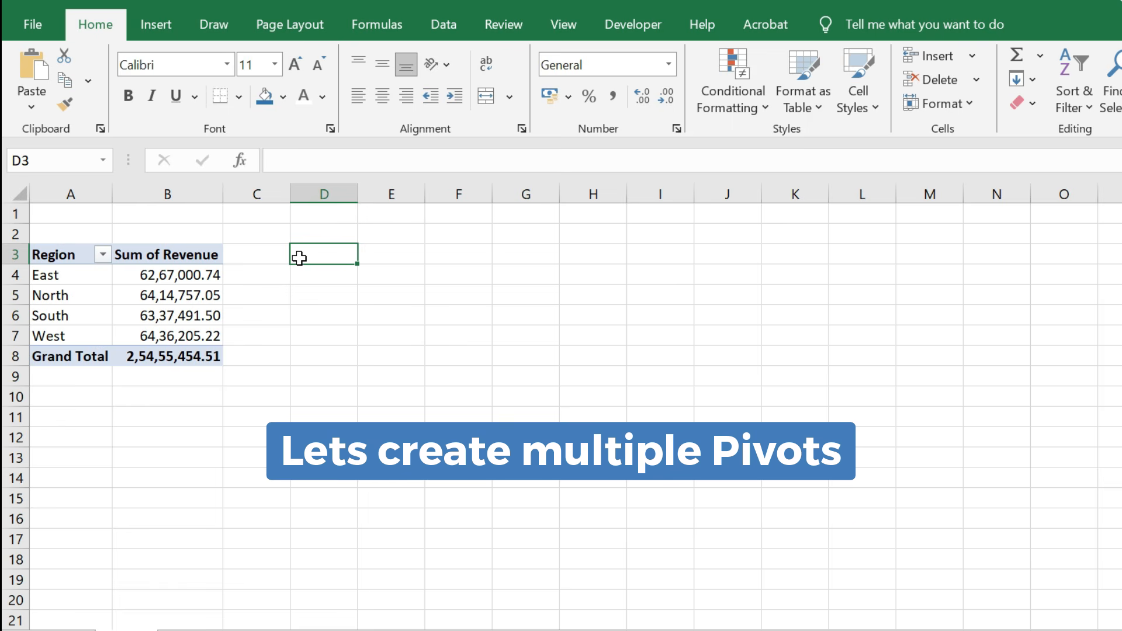
{"action": "left_click", "coordinate": [155, 22]}
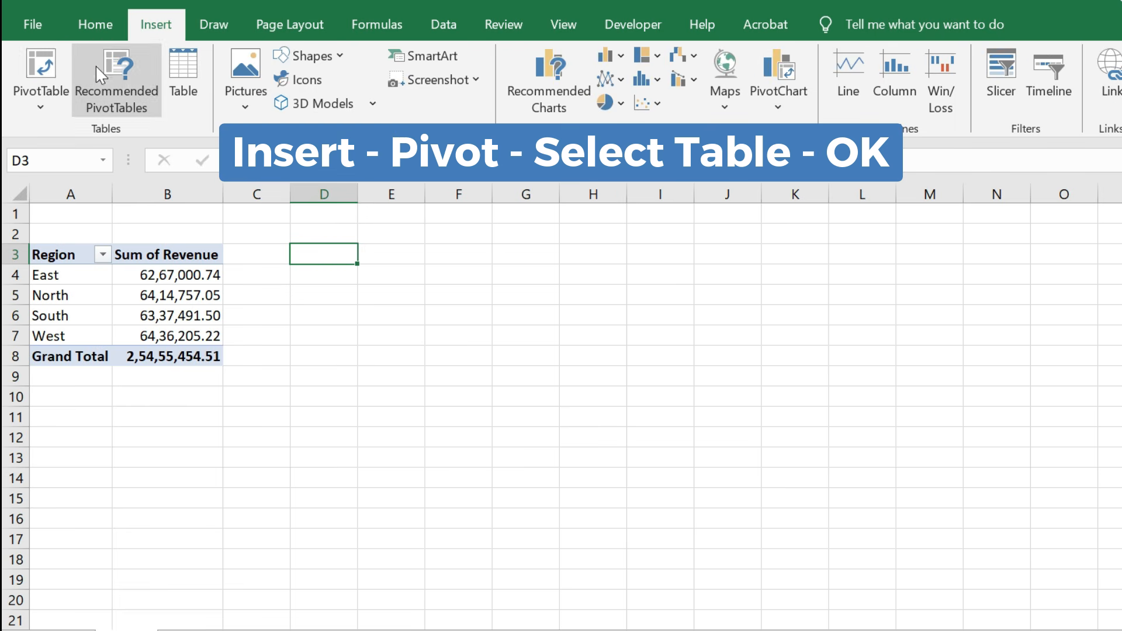
{"action": "left_click", "coordinate": [56, 64]}
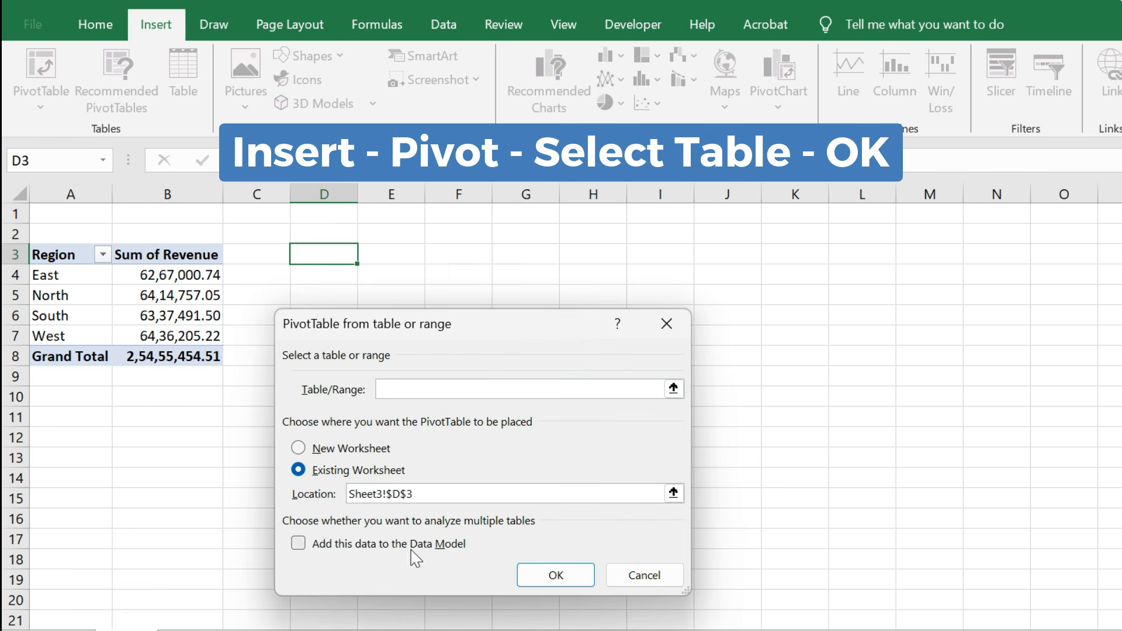
{"action": "left_click", "coordinate": [199, 629]}
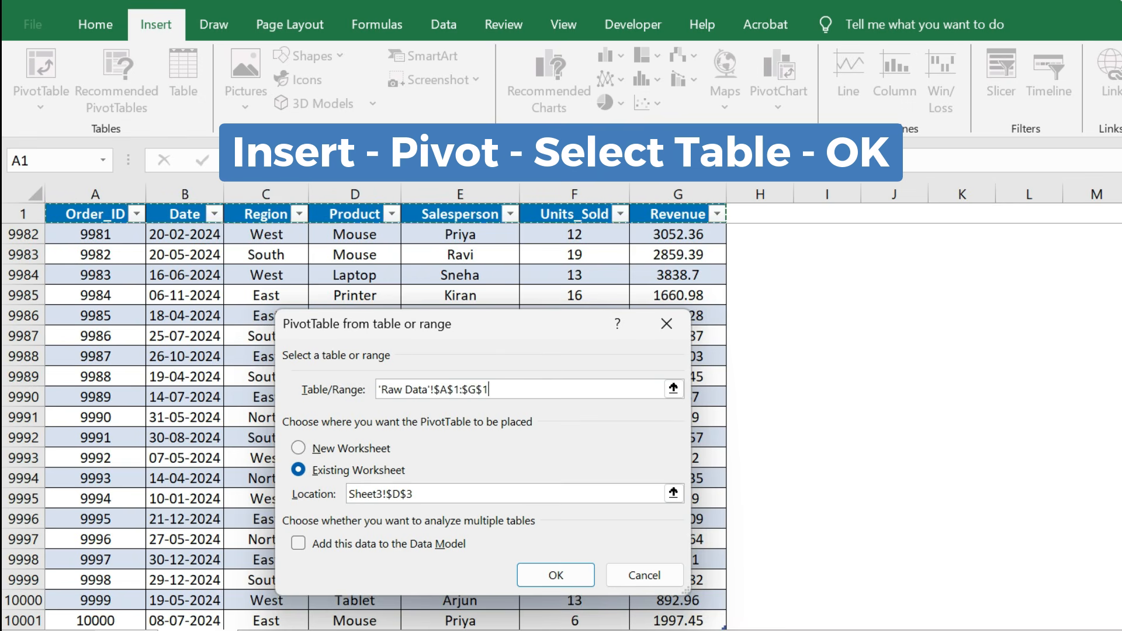
{"action": "key", "text": "ctrl+shift+Down"}
{"action": "key", "text": "Return"}
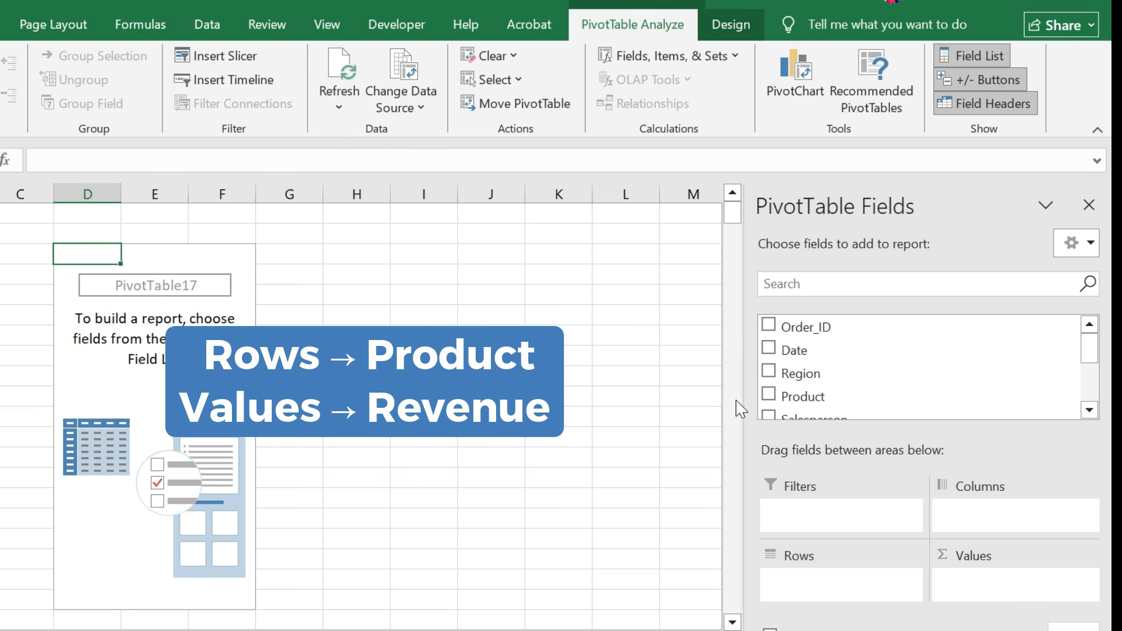
Step: Build the second PivotTable with Product as the rows and Revenue as the values
{"action": "scroll", "coordinate": [809, 397], "scroll_direction": "down", "scroll_amount": 2}
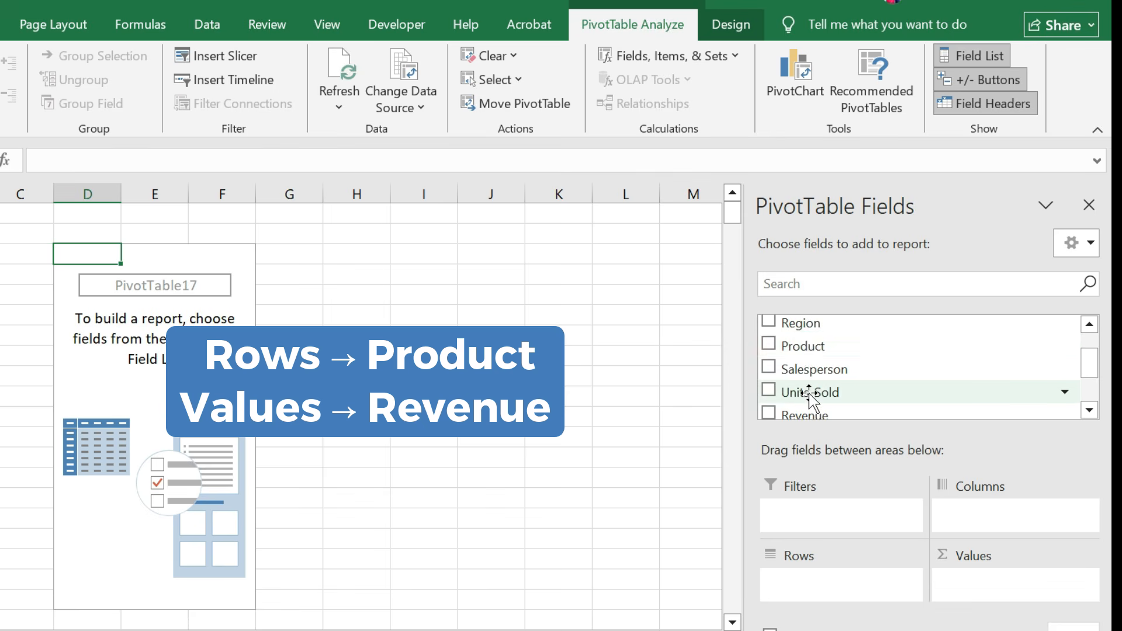
{"action": "left_click_drag", "start_coordinate": [806, 345], "coordinate": [832, 455]}
{"action": "left_click_drag", "start_coordinate": [878, 602], "coordinate": [876, 595]}
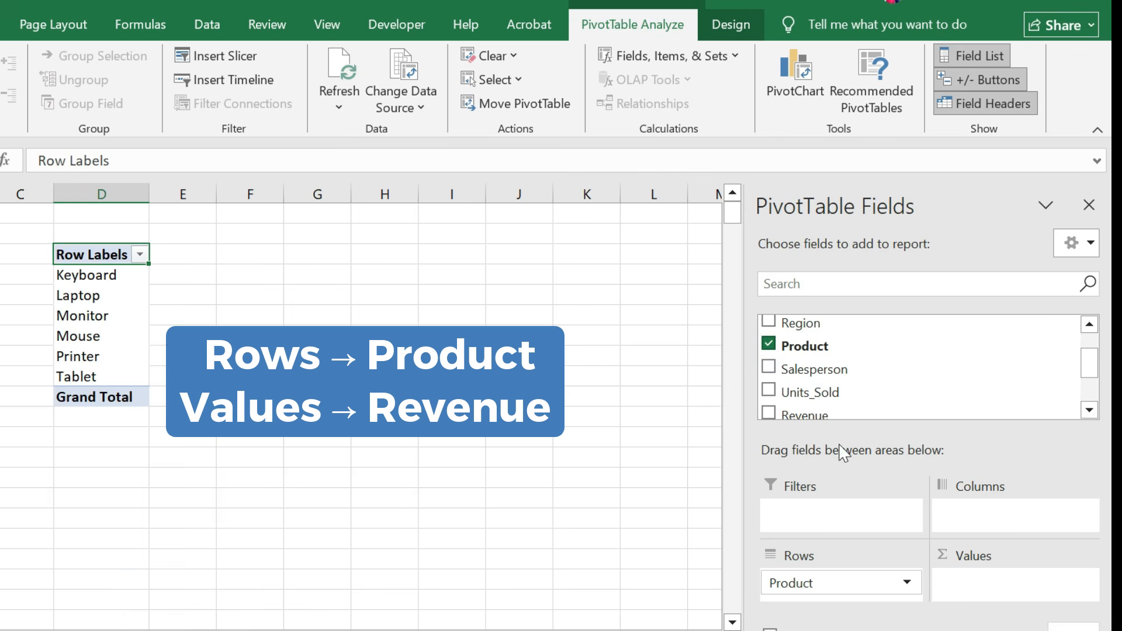
{"action": "left_click_drag", "start_coordinate": [812, 414], "coordinate": [958, 584]}
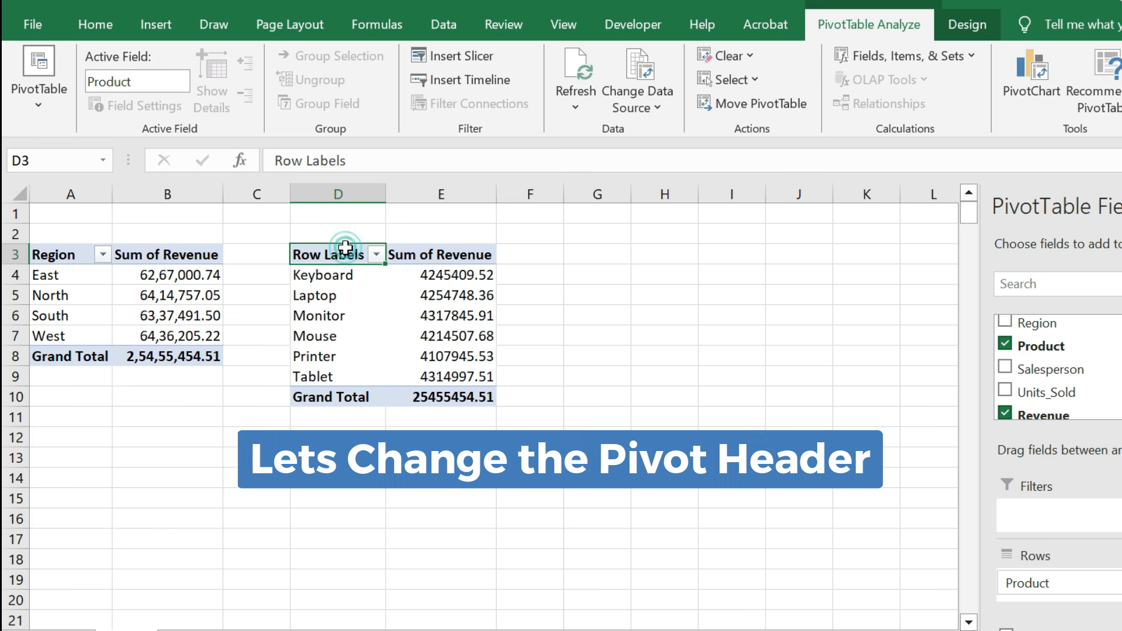
Step: Set the product PivotTable's report layout to Tabular Form
{"action": "left_click", "coordinate": [944, 32]}
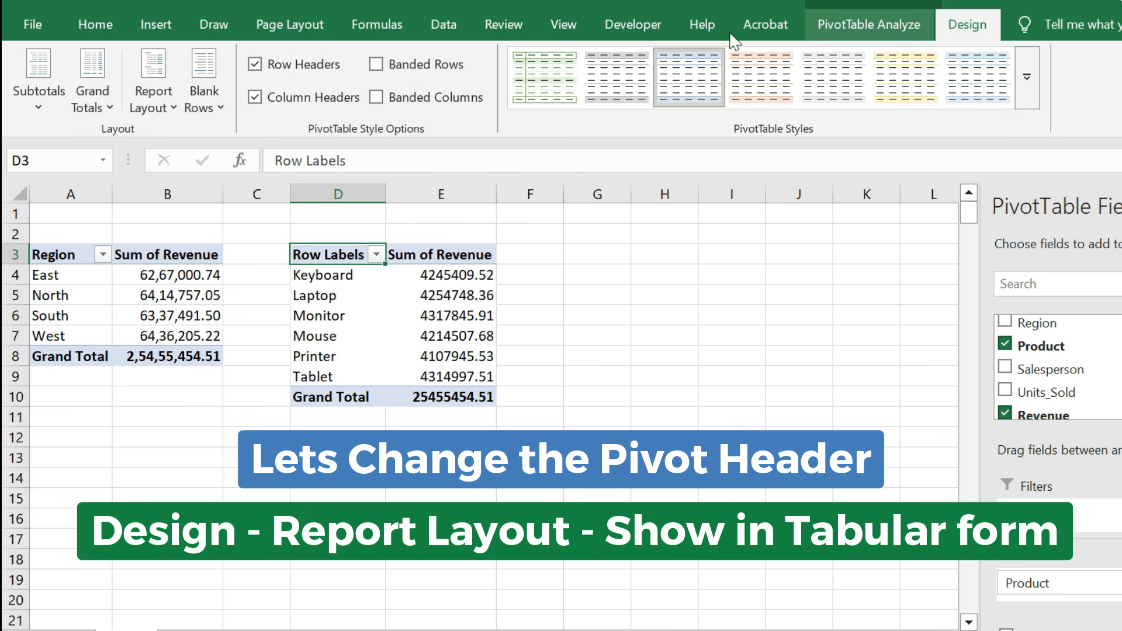
{"action": "left_click", "coordinate": [155, 99]}
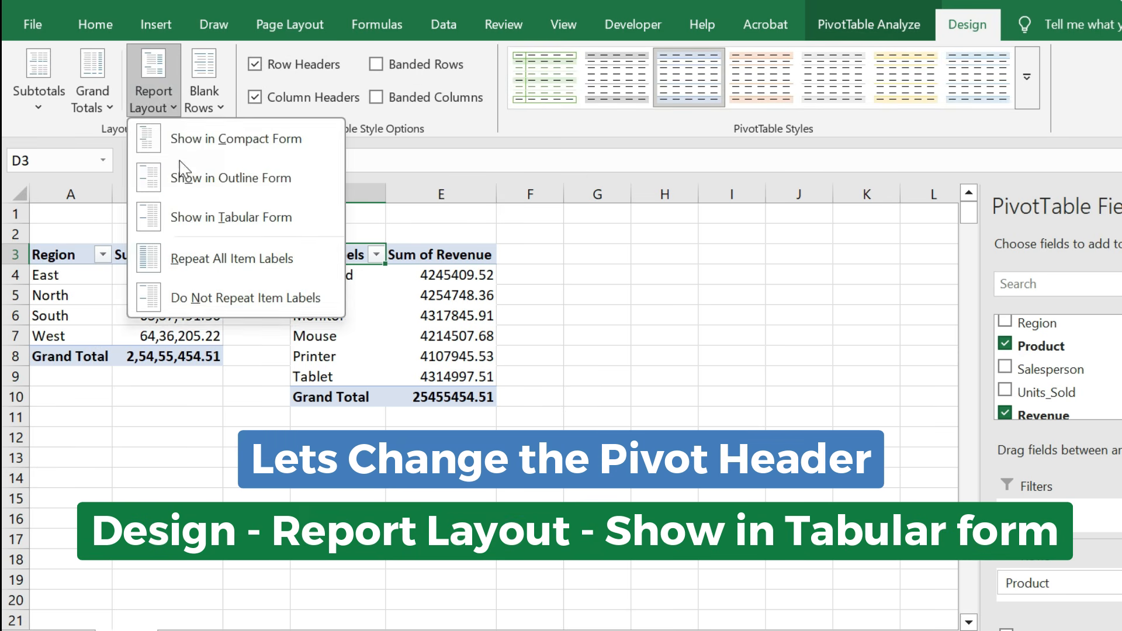
{"action": "left_click", "coordinate": [186, 215]}
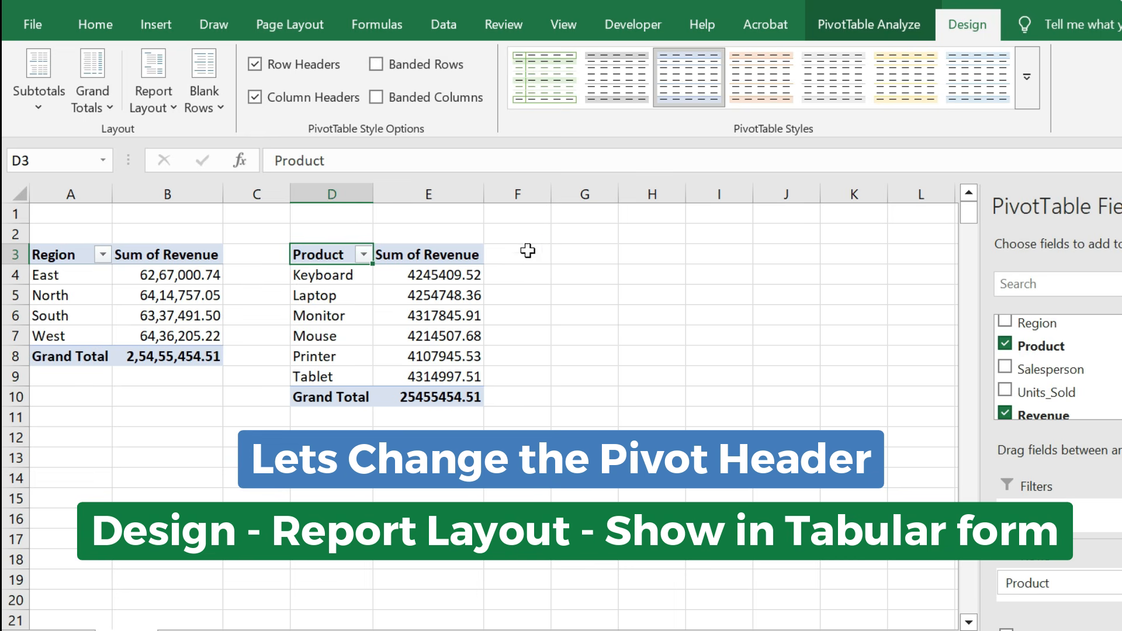
Step: Insert a third PivotTable at cell G3 of the existing worksheet, using the full table on the Raw Data sheet
{"action": "left_click", "coordinate": [560, 250]}
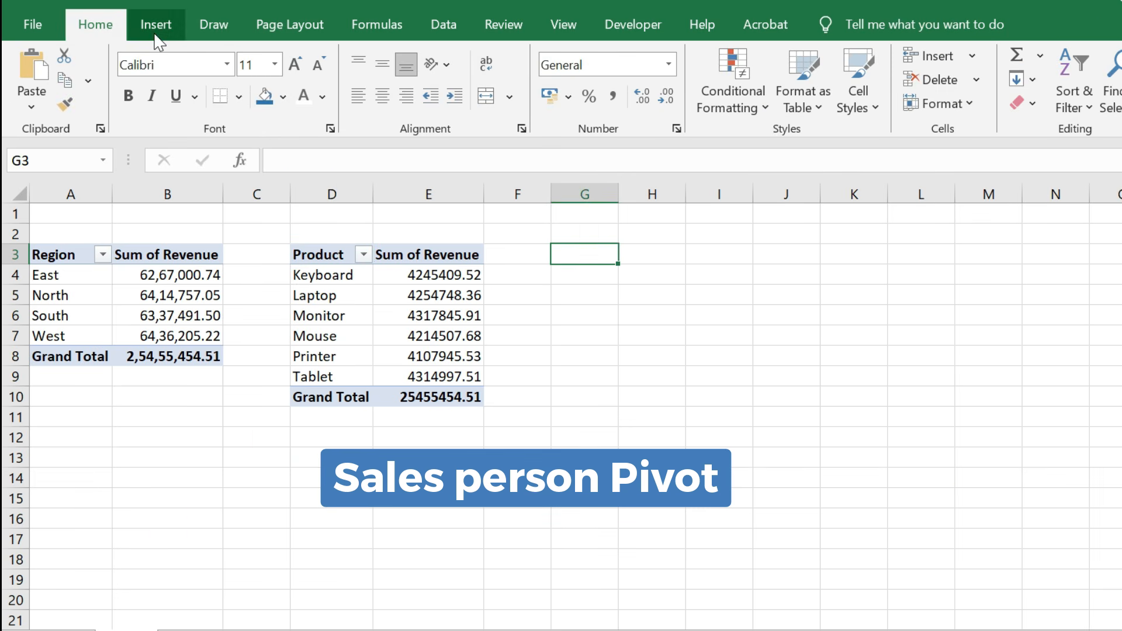
{"action": "left_click", "coordinate": [155, 27]}
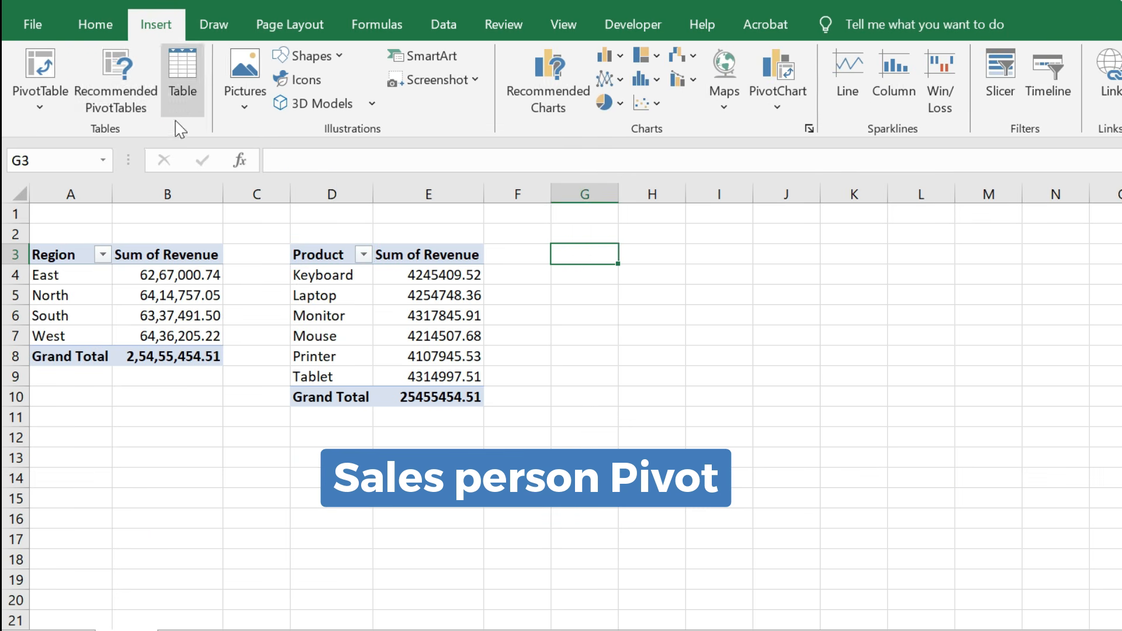
{"action": "left_click", "coordinate": [59, 104]}
{"action": "left_click", "coordinate": [457, 392]}
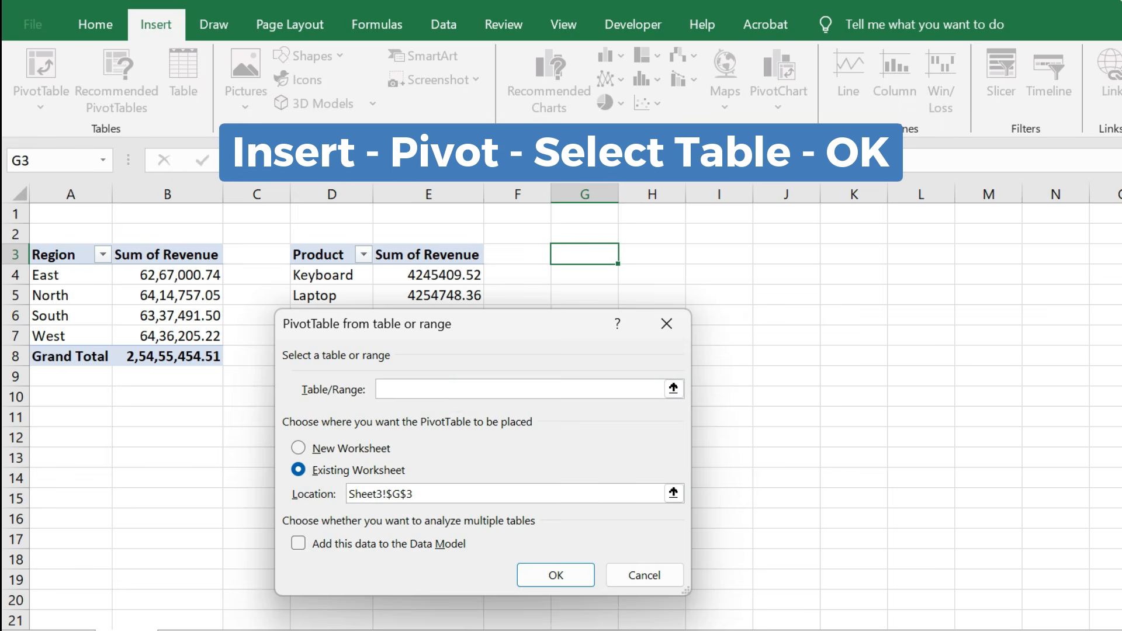
{"action": "left_click", "coordinate": [175, 630]}
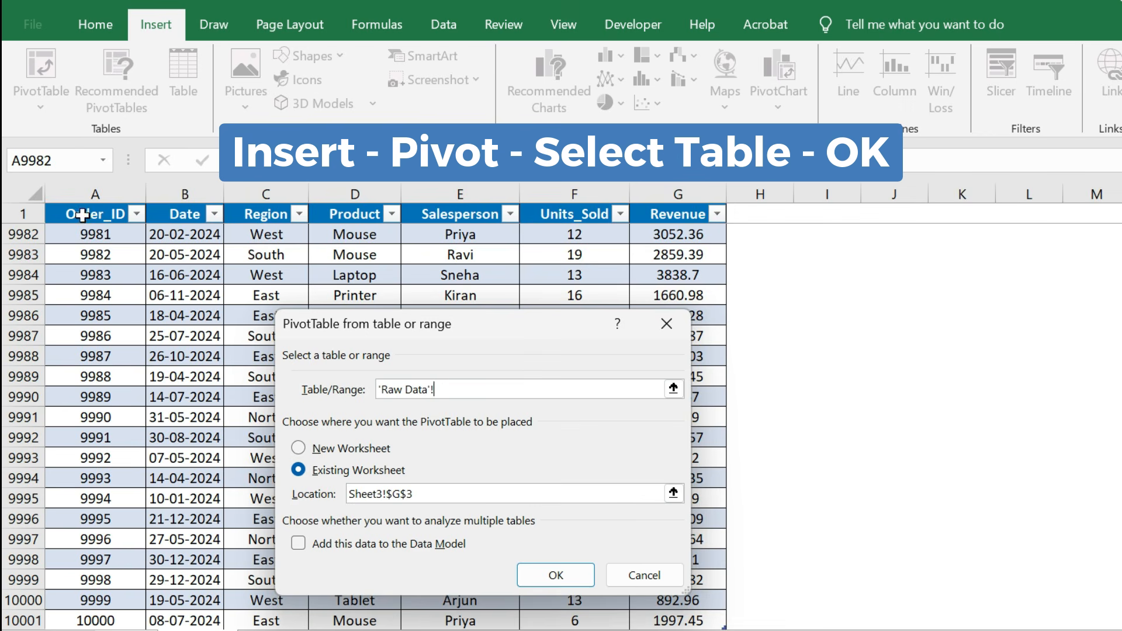
{"action": "key", "text": "ctrl+a"}
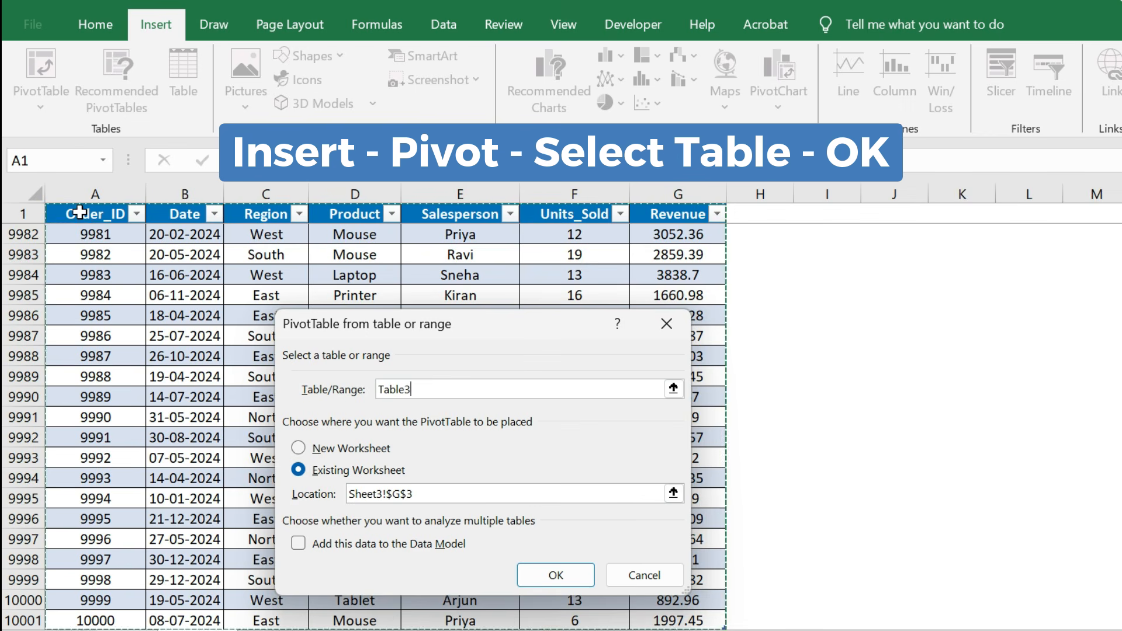
{"action": "key", "text": "Return"}
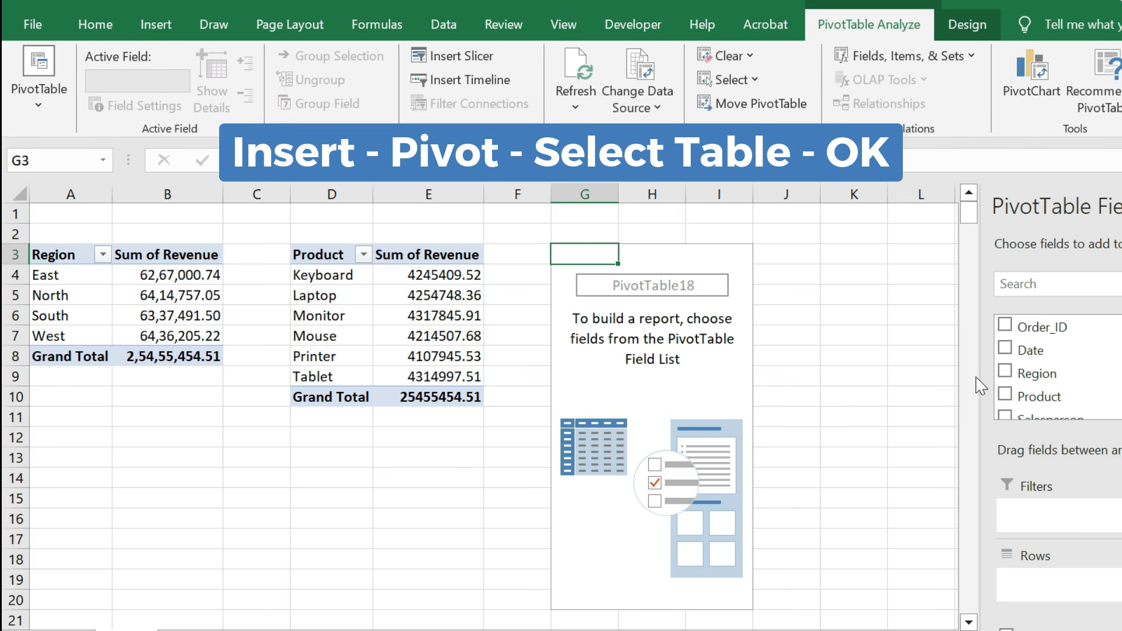
Step: Build the third PivotTable with Salesperson as the rows and Revenue as the values
{"action": "scroll", "coordinate": [1093, 383], "scroll_direction": "down", "scroll_amount": 2}
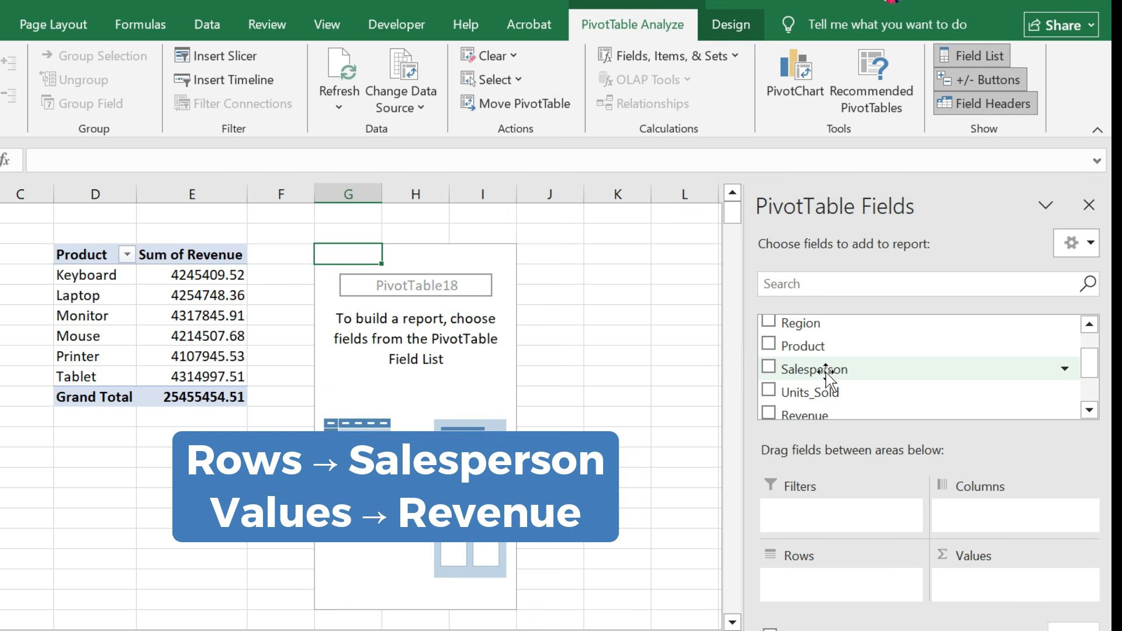
{"action": "left_click_drag", "start_coordinate": [1062, 369], "coordinate": [1061, 442]}
{"action": "left_click_drag", "start_coordinate": [833, 561], "coordinate": [836, 587]}
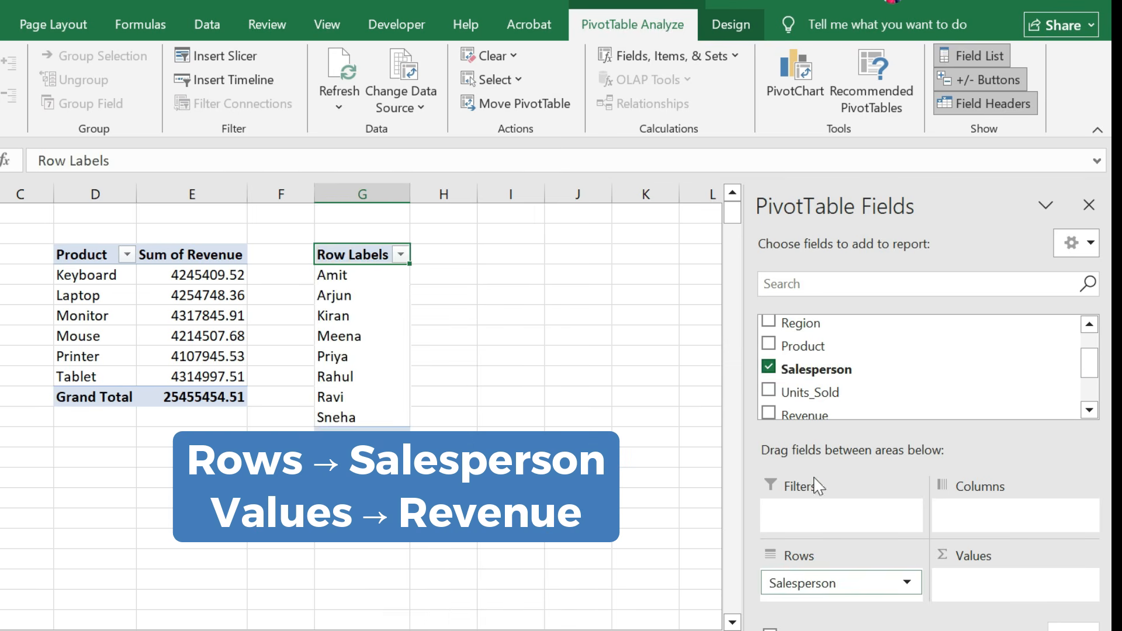
{"action": "left_click_drag", "start_coordinate": [812, 416], "coordinate": [980, 590]}
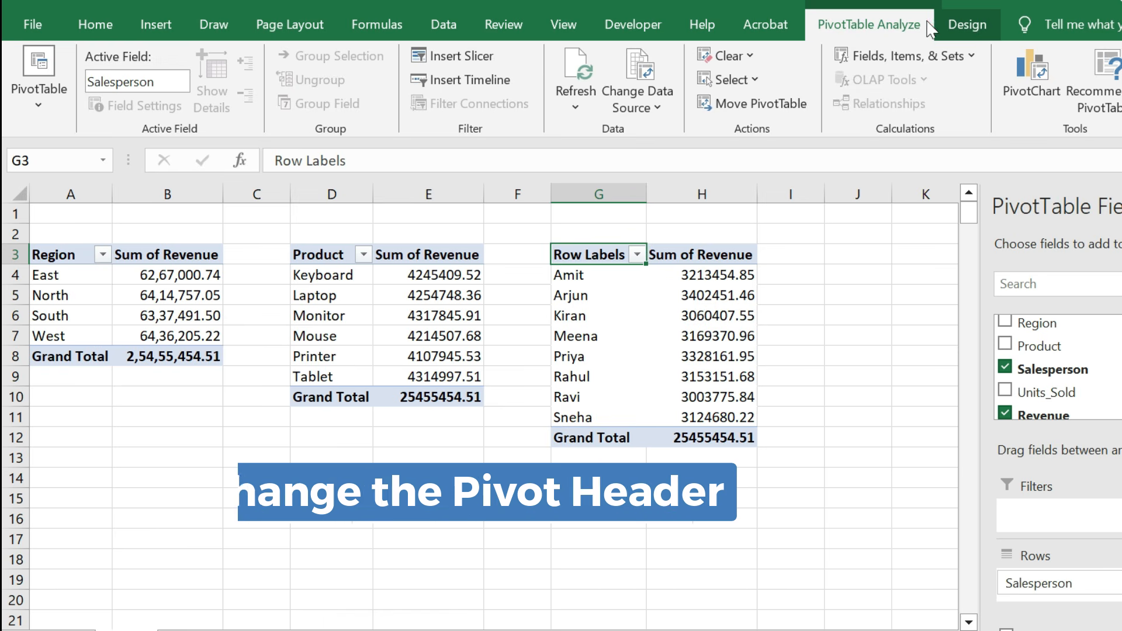
Step: Set the salesperson PivotTable's report layout to Tabular Form
{"action": "left_click", "coordinate": [730, 24]}
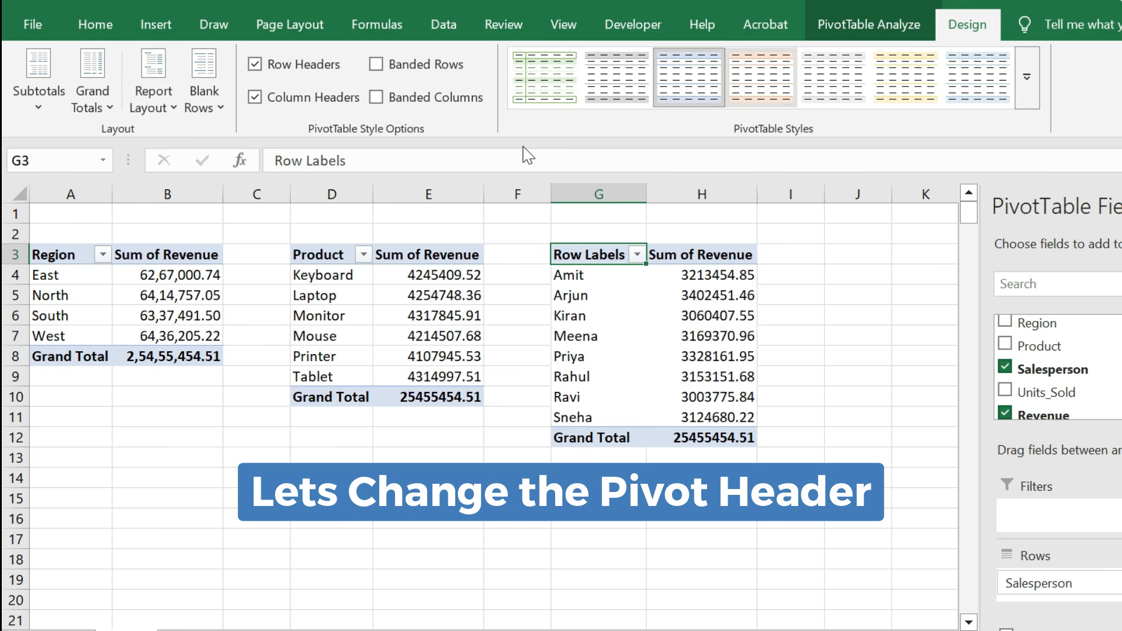
{"action": "left_click", "coordinate": [157, 95]}
{"action": "left_click", "coordinate": [208, 222]}
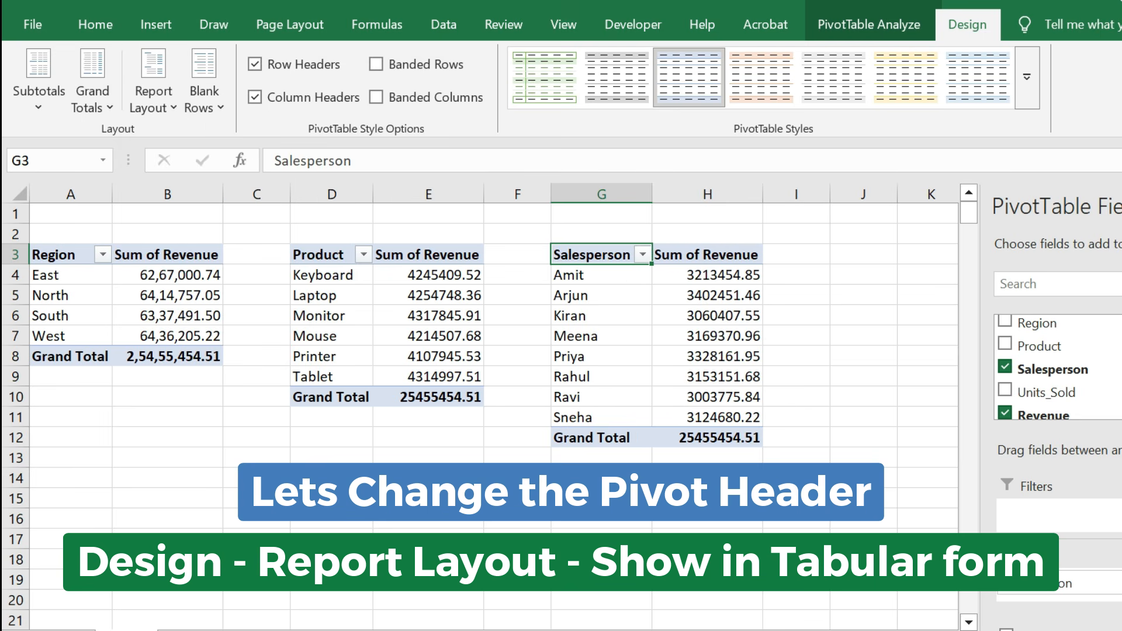
{"action": "left_click", "coordinate": [683, 465]}
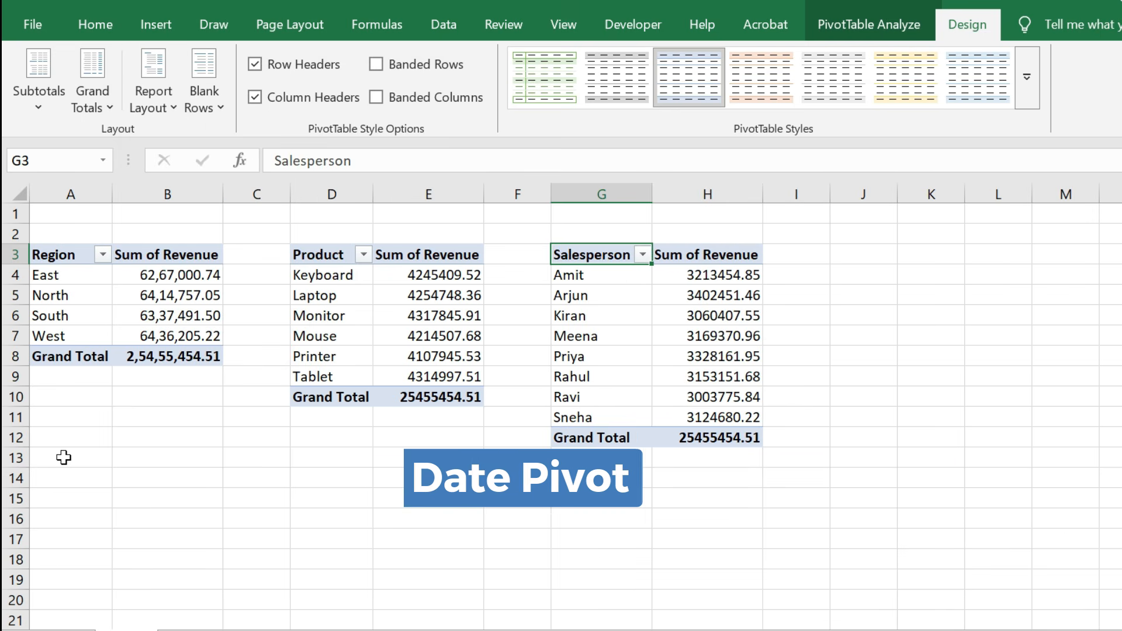
Step: Insert a fourth PivotTable at cell A13 of the existing worksheet, using the full table on the Raw Data sheet
{"action": "left_click", "coordinate": [63, 457]}
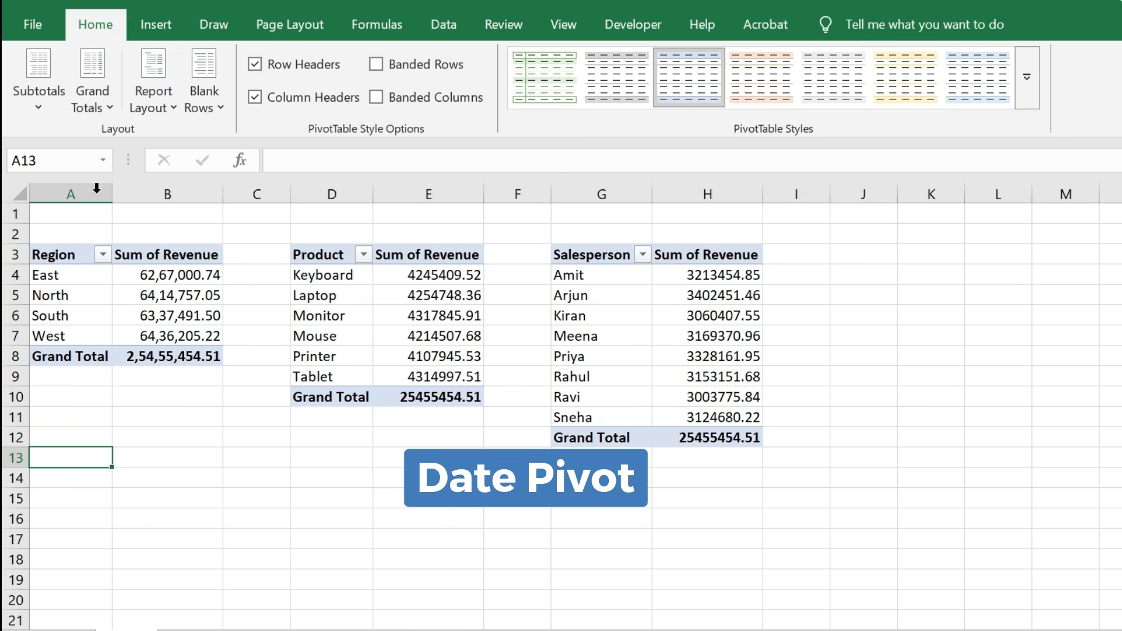
{"action": "left_click", "coordinate": [157, 26]}
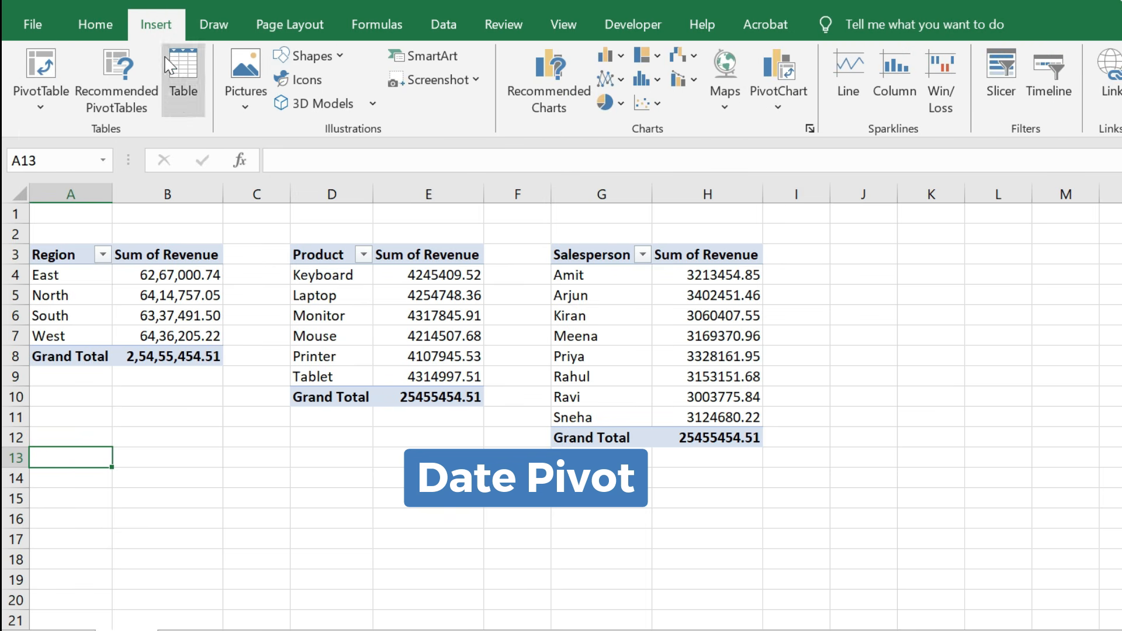
{"action": "left_click", "coordinate": [40, 73]}
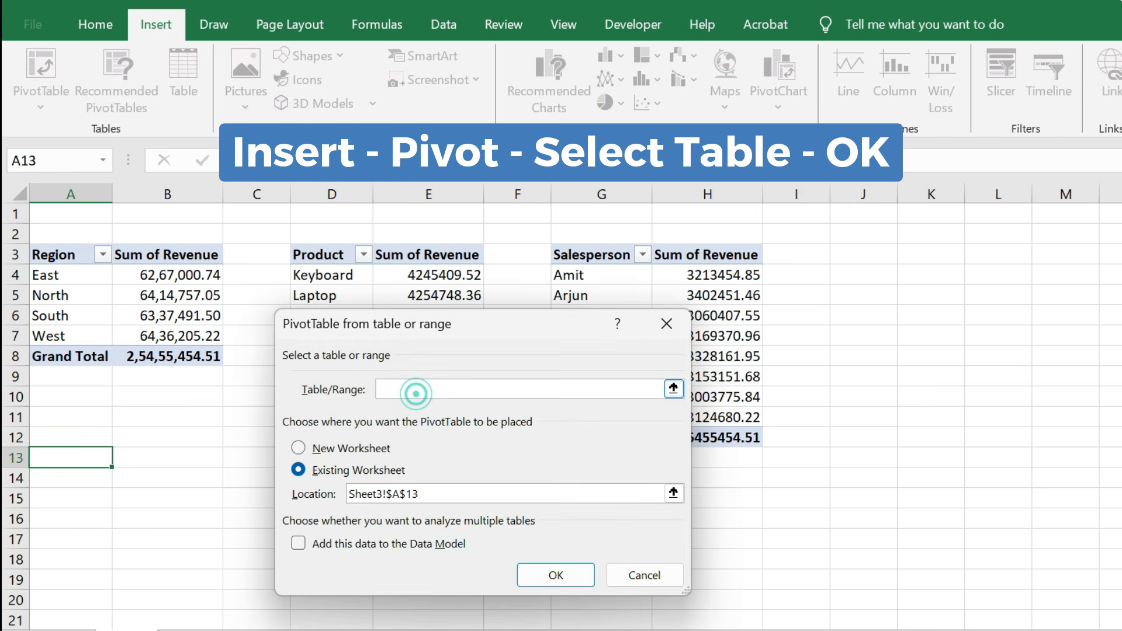
{"action": "left_click", "coordinate": [214, 630]}
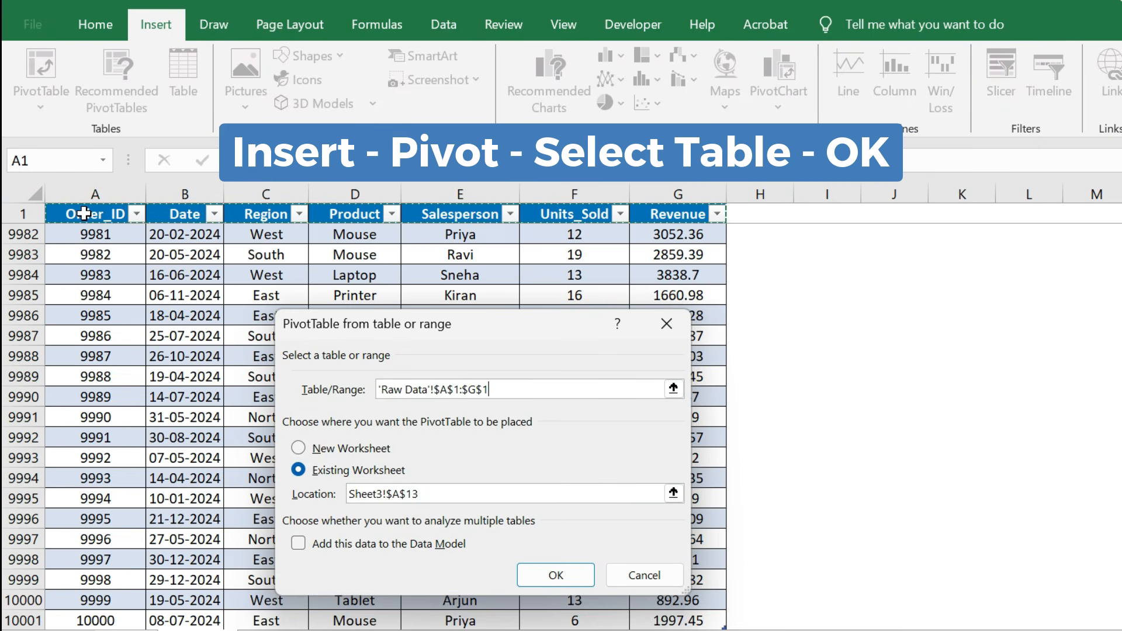
{"action": "key", "text": "ctrl+a"}
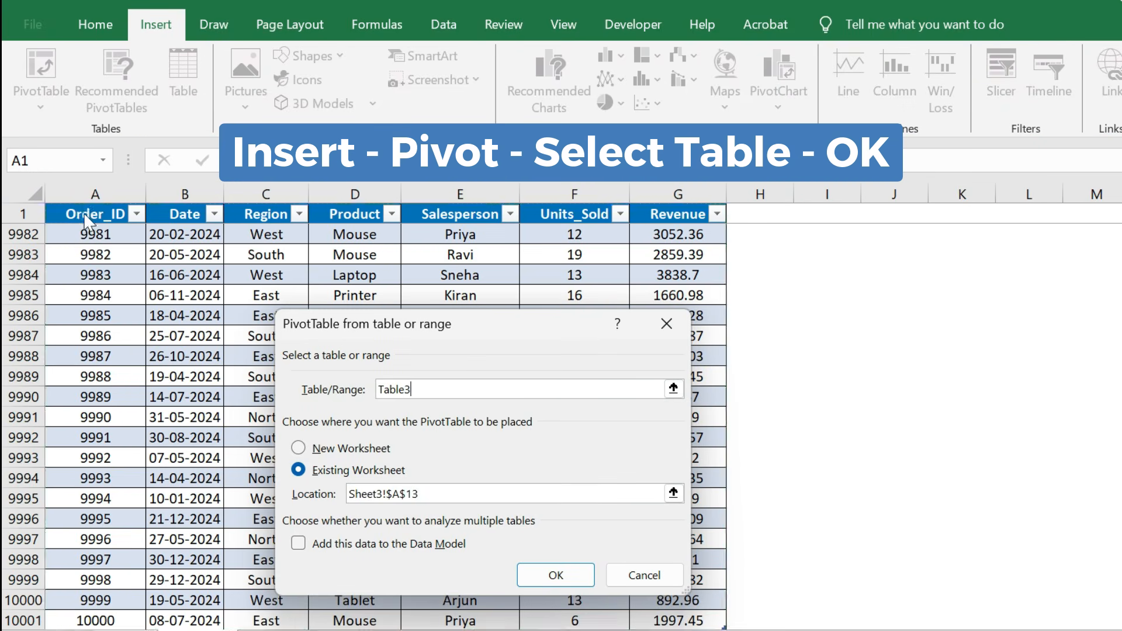
{"action": "key", "text": "Return"}
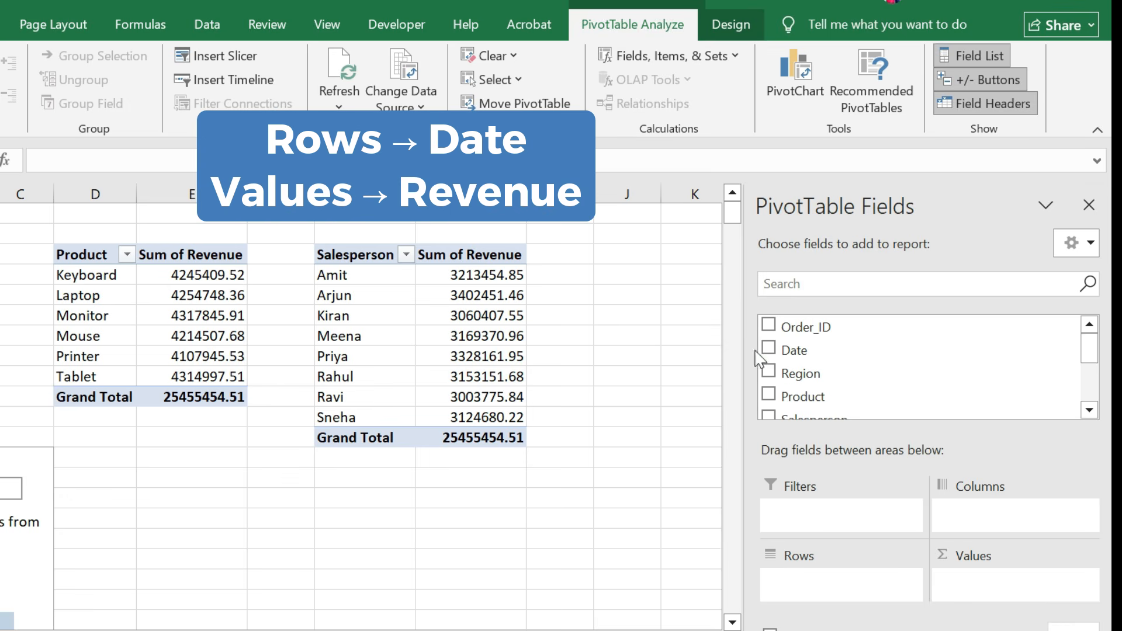
Step: Build the fourth PivotTable with only Date as the rows, without the Days and Months groupings, and Revenue as the values
{"action": "left_click", "coordinate": [767, 349]}
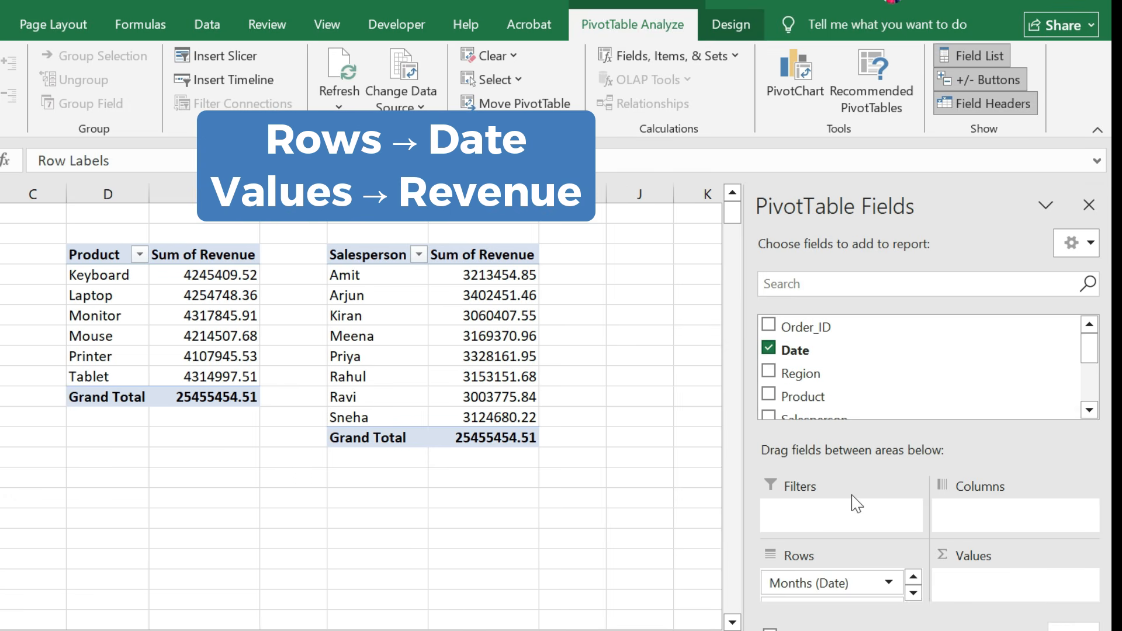
{"action": "scroll", "coordinate": [864, 390], "scroll_direction": "down", "scroll_amount": 3}
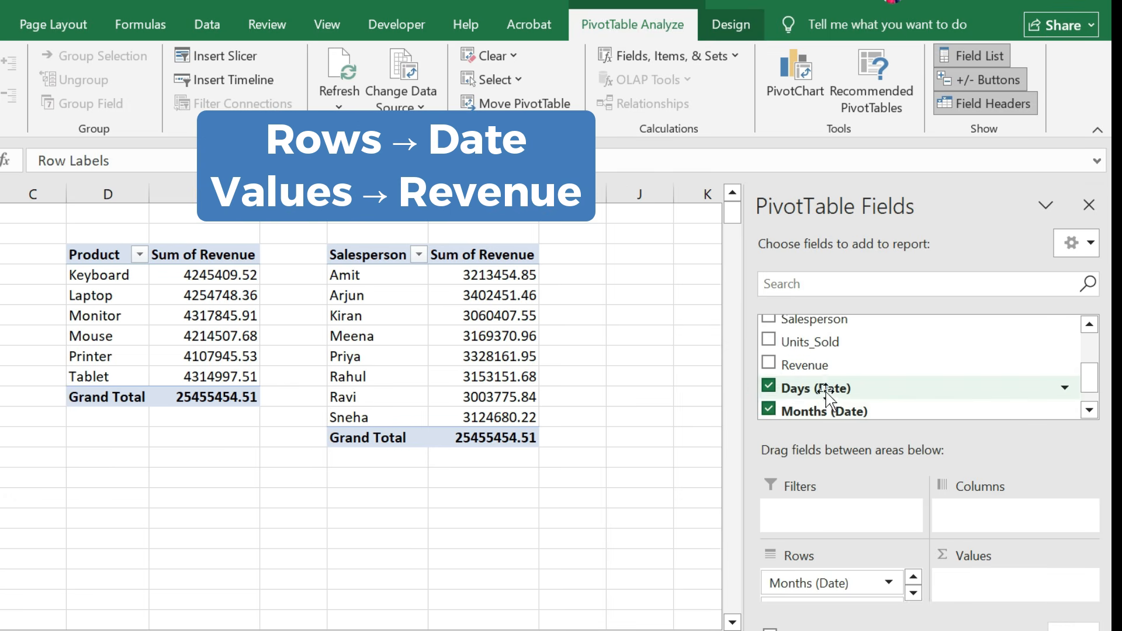
{"action": "left_click", "coordinate": [769, 388]}
{"action": "left_click", "coordinate": [768, 409]}
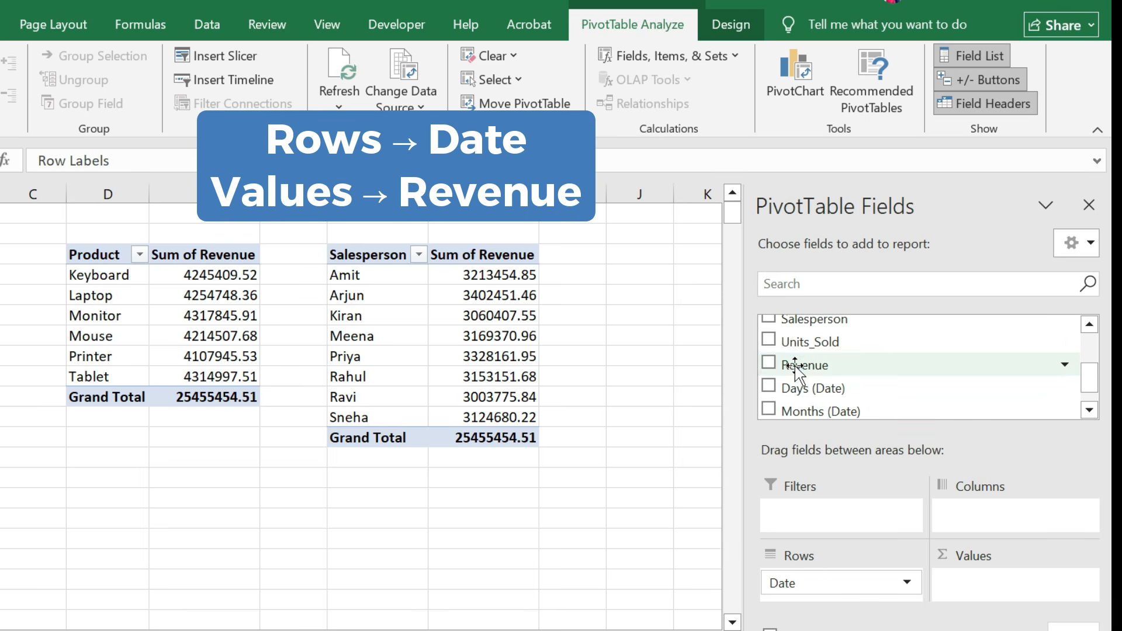
{"action": "left_click_drag", "start_coordinate": [794, 368], "coordinate": [956, 585]}
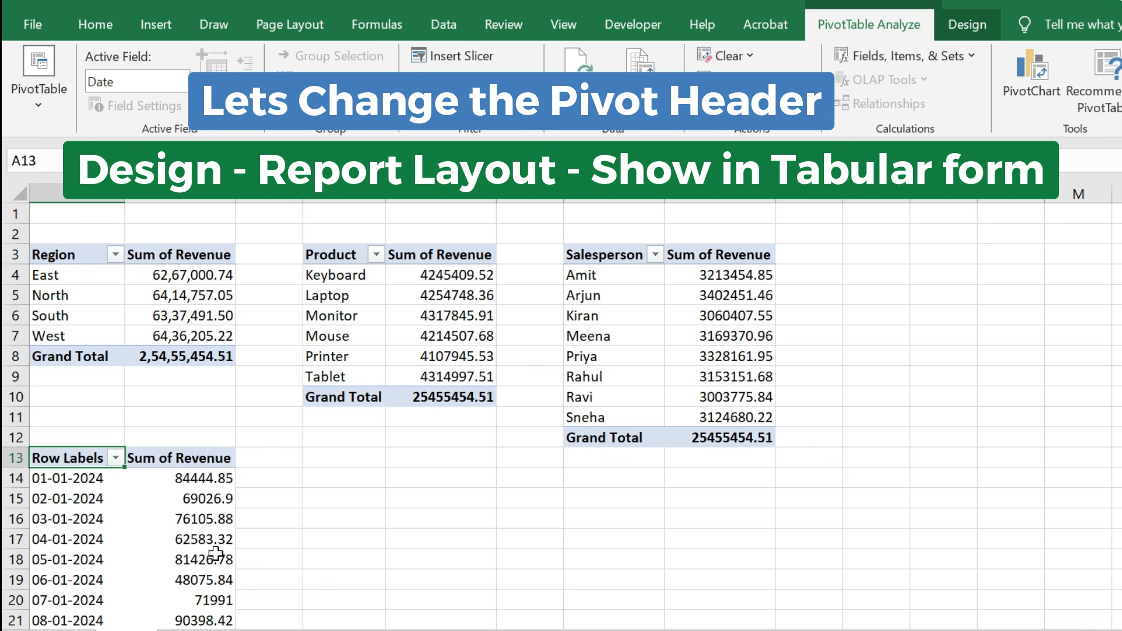
Step: Set the date PivotTable's report layout to Tabular Form
{"action": "scroll", "coordinate": [215, 554], "scroll_direction": "down", "scroll_amount": 5}
{"action": "scroll", "coordinate": [216, 526], "scroll_direction": "up", "scroll_amount": 4}
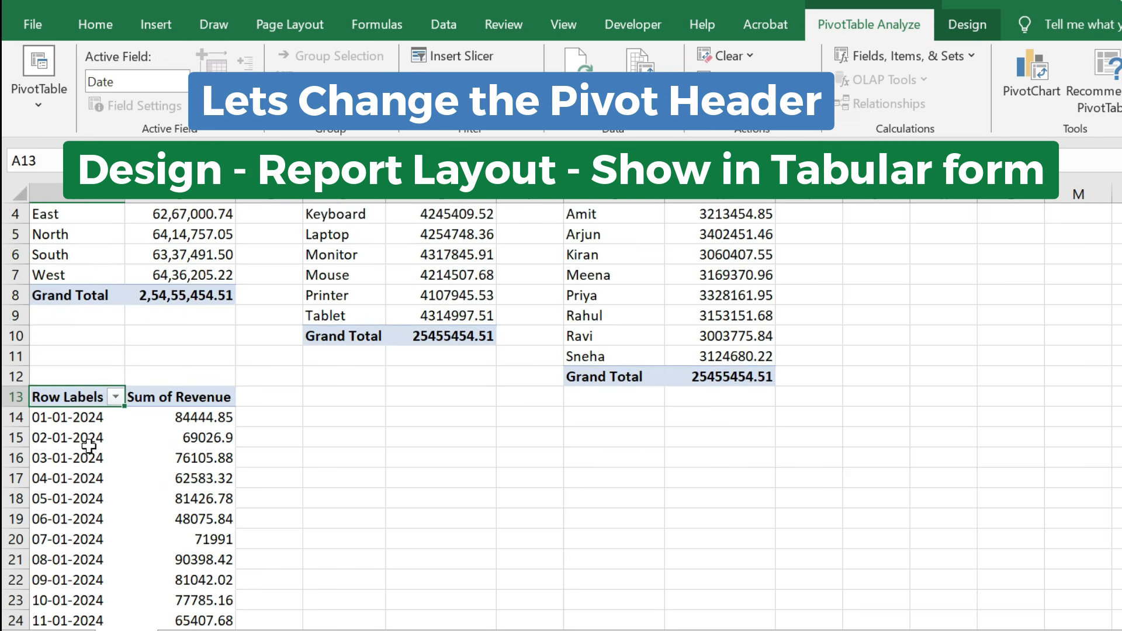
{"action": "scroll", "coordinate": [89, 446], "scroll_direction": "up", "scroll_amount": 1}
{"action": "left_click", "coordinate": [967, 24]}
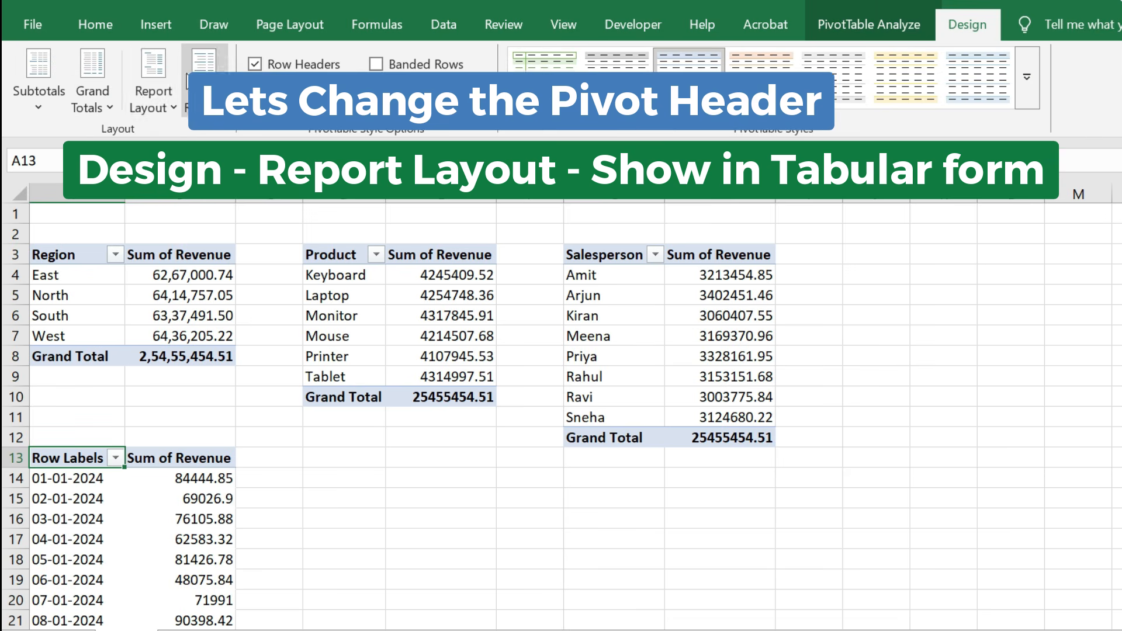
{"action": "left_click", "coordinate": [153, 94]}
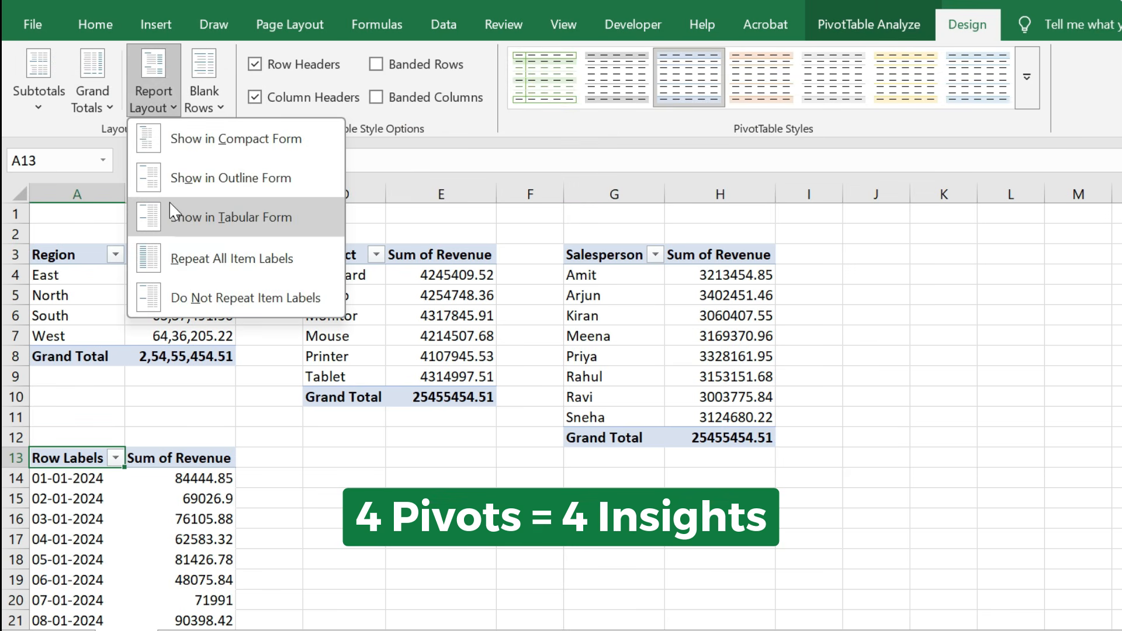
{"action": "left_click", "coordinate": [170, 202]}
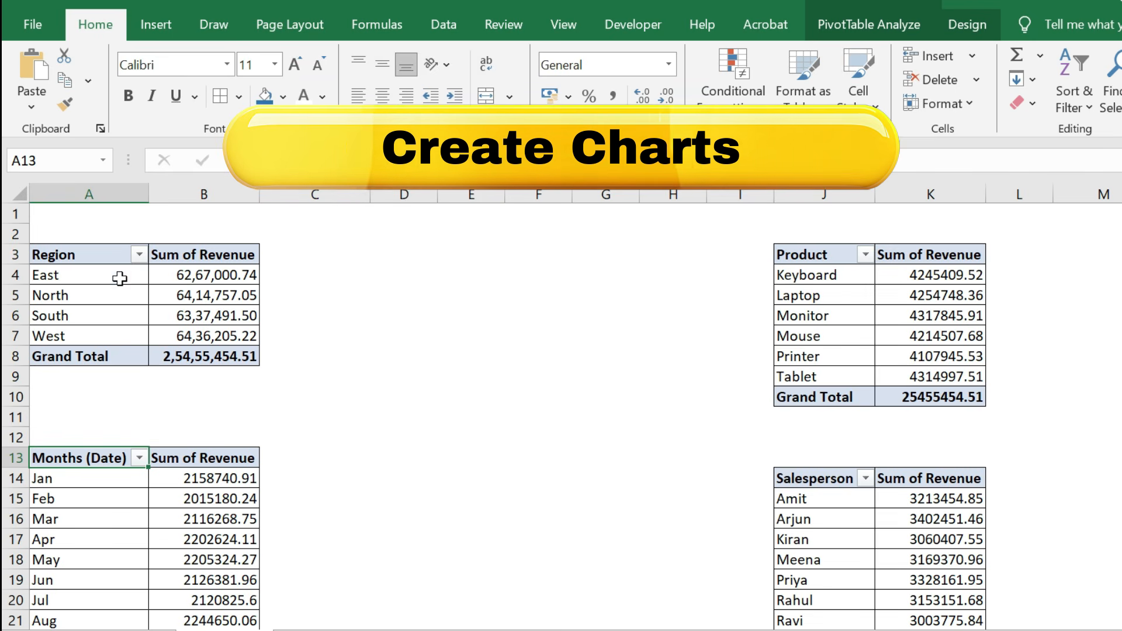
Step: Insert a 2-D clustered column PivotChart from the whole region PivotTable
{"action": "left_click_drag", "start_coordinate": [88, 257], "coordinate": [231, 346]}
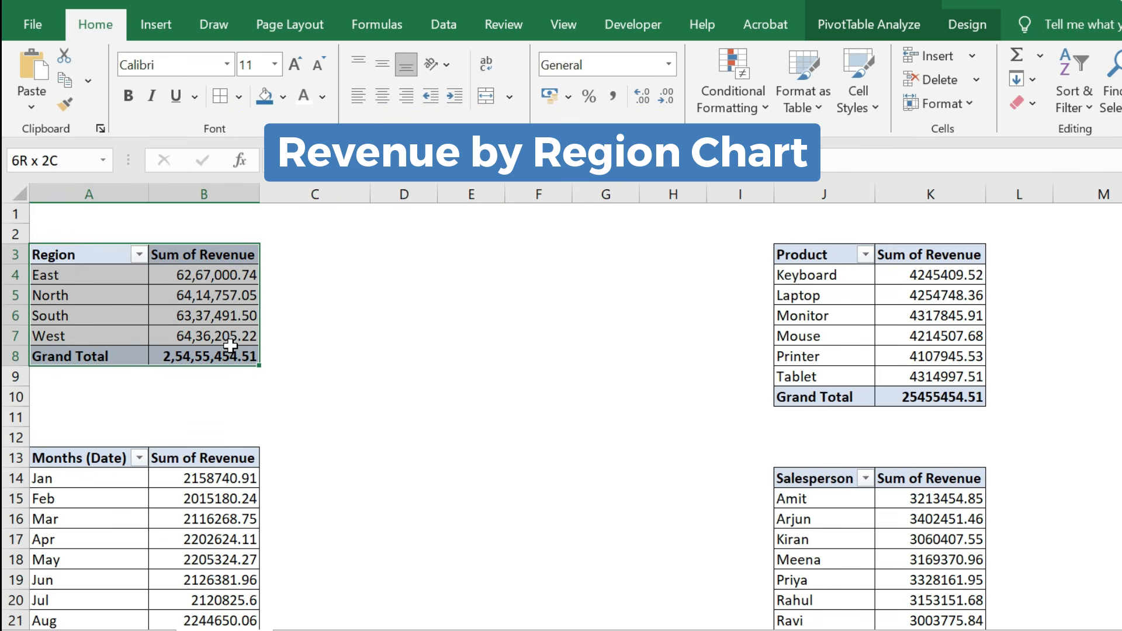
{"action": "left_click", "coordinate": [153, 20]}
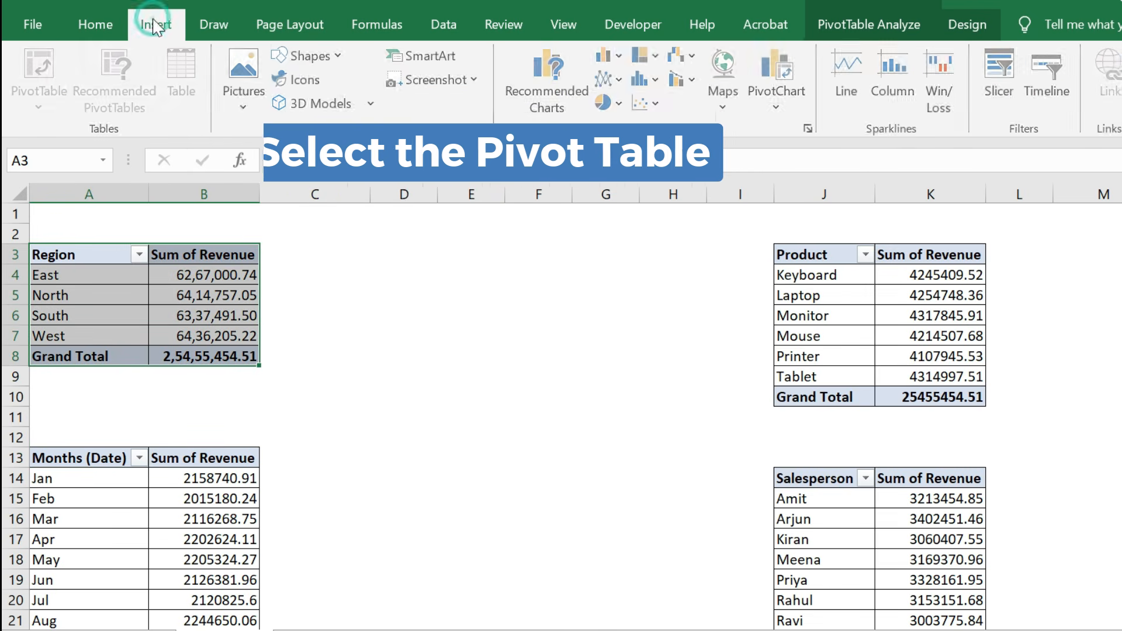
{"action": "left_click", "coordinate": [619, 55]}
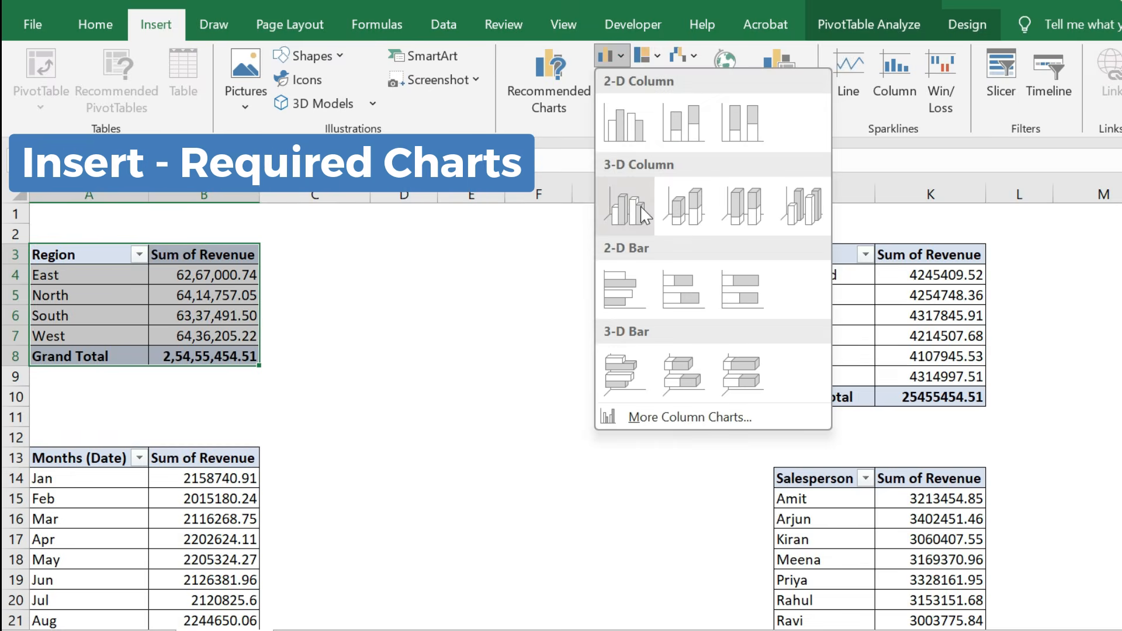
{"action": "left_click", "coordinate": [625, 200]}
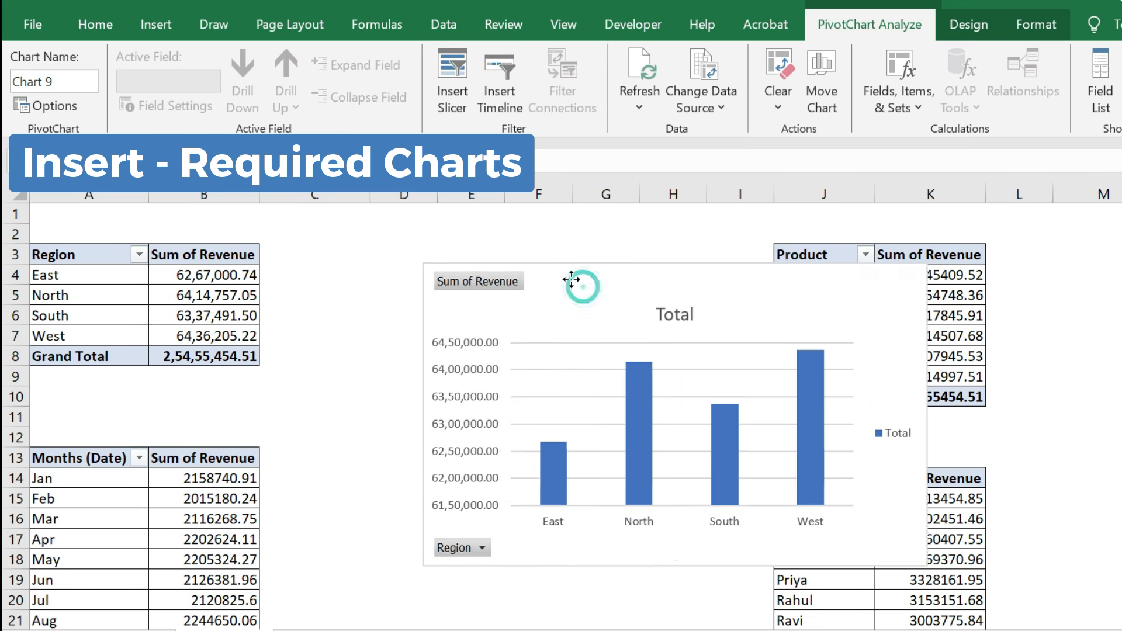
Step: Place the region chart between the region and product PivotTables and shorten it to end around row 12
{"action": "left_click_drag", "start_coordinate": [581, 283], "coordinate": [422, 227]}
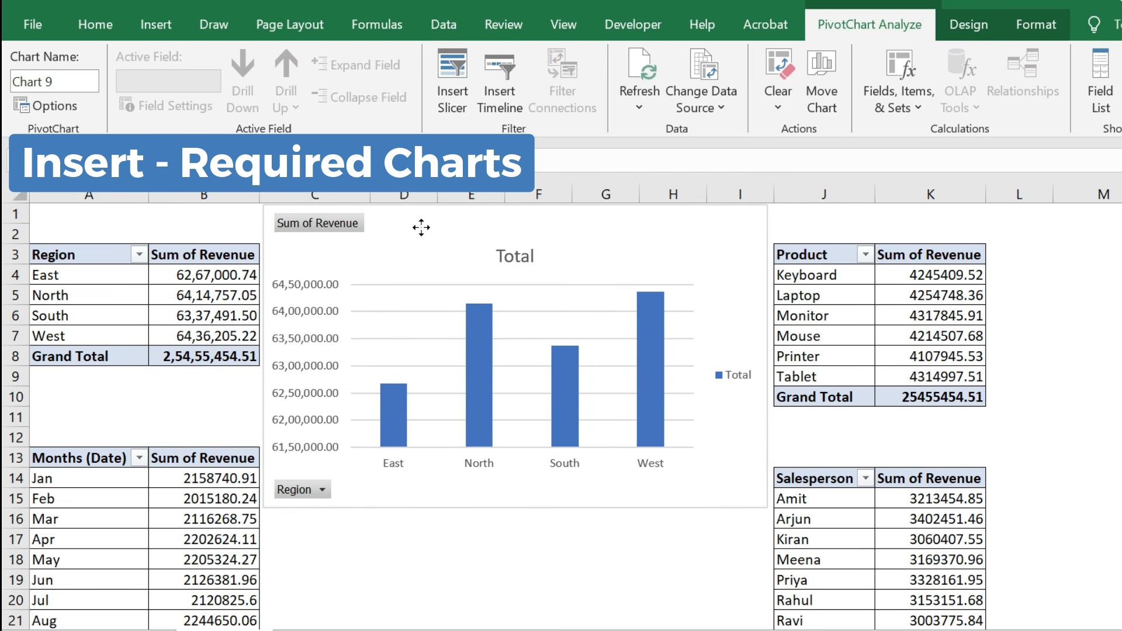
{"action": "left_click_drag", "start_coordinate": [767, 508], "coordinate": [767, 431]}
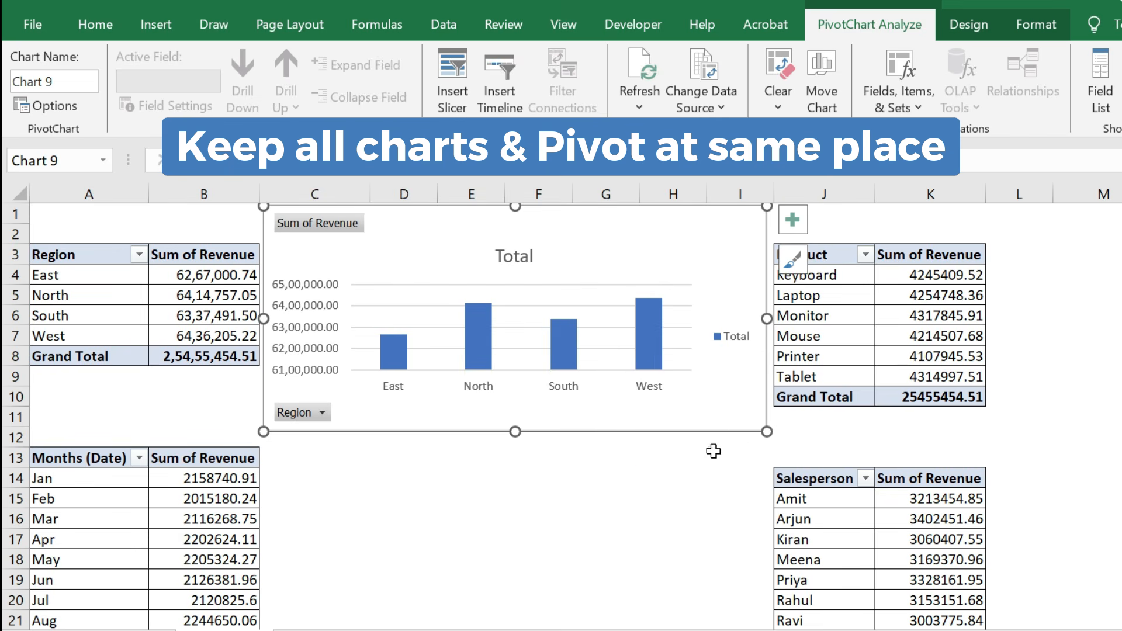
{"action": "left_click", "coordinate": [661, 478]}
Step: Insert a basic 2-D line PivotChart from the month PivotTable
{"action": "left_click", "coordinate": [108, 456]}
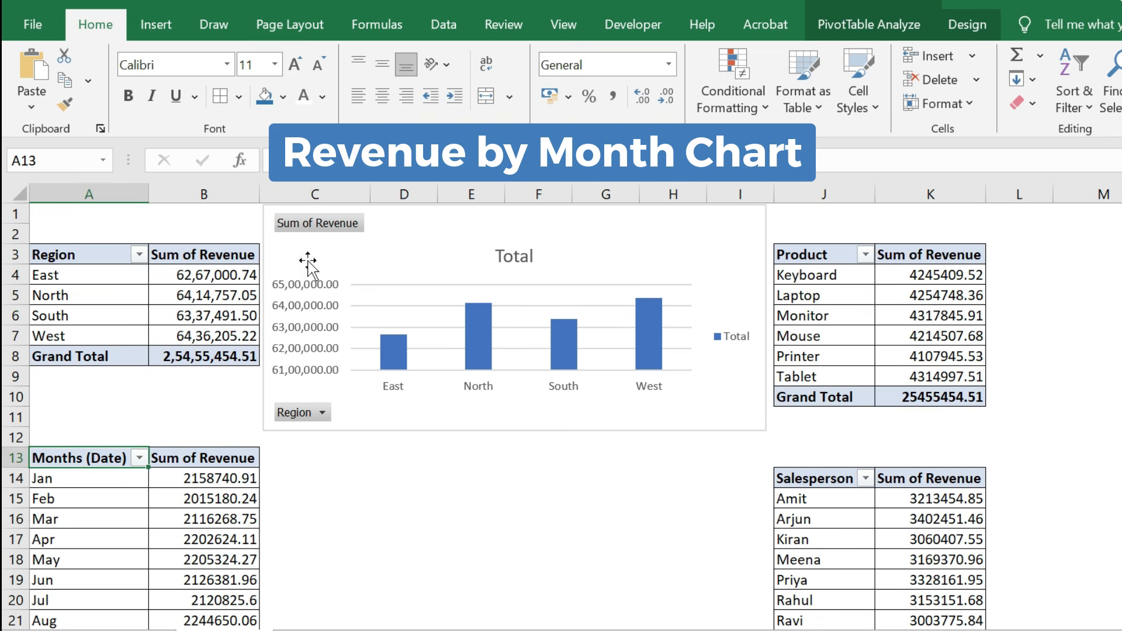
{"action": "left_click", "coordinate": [155, 26]}
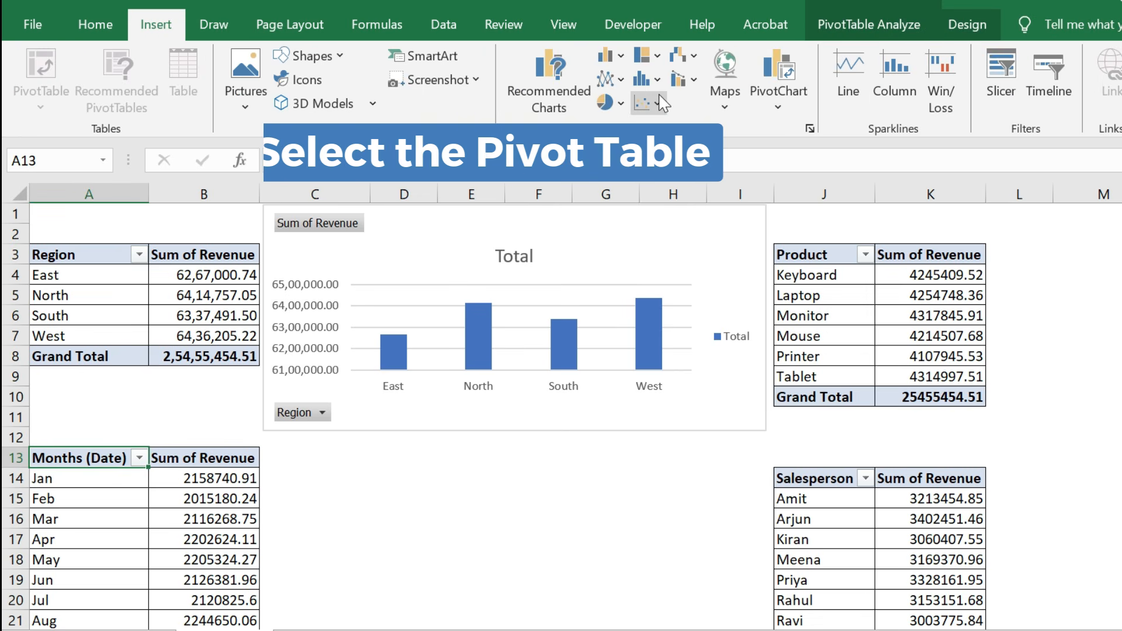
{"action": "left_click", "coordinate": [626, 83]}
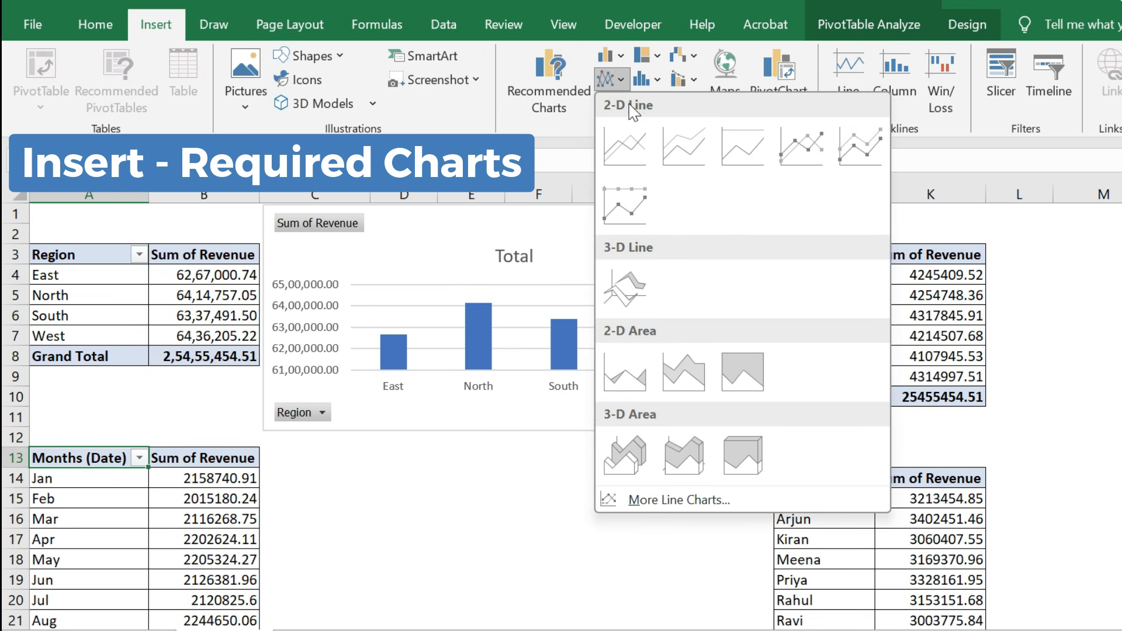
{"action": "left_click", "coordinate": [633, 151]}
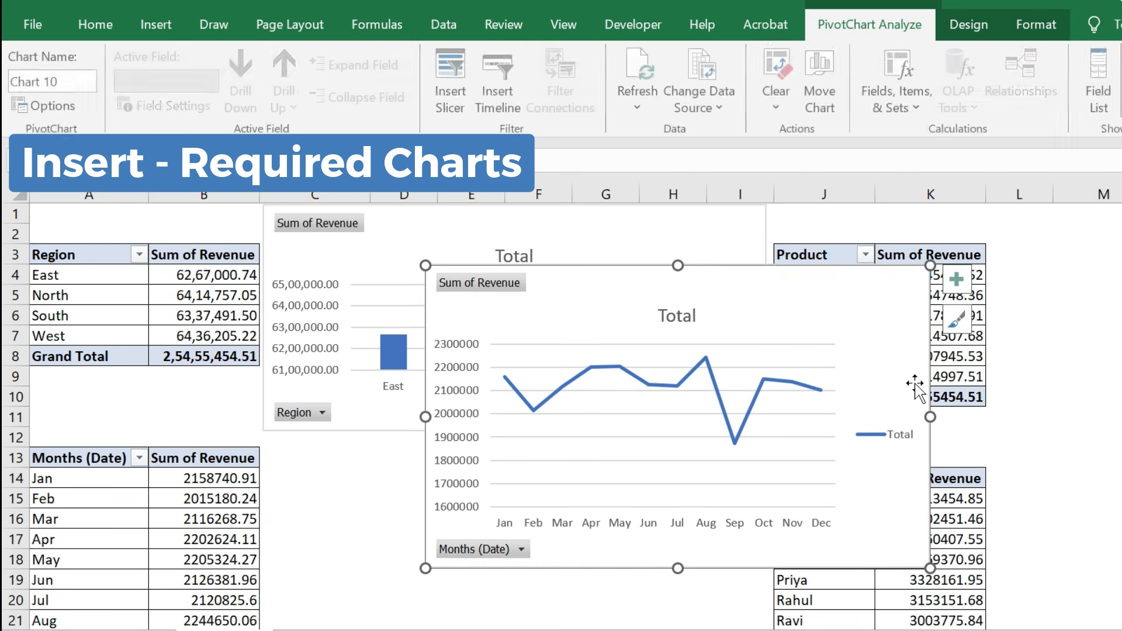
Step: Place the monthly line chart directly below the region chart, between the month and salesperson PivotTables
{"action": "scroll", "coordinate": [859, 371], "scroll_direction": "down", "scroll_amount": 1}
{"action": "left_click_drag", "start_coordinate": [715, 239], "coordinate": [551, 410]}
{"action": "scroll", "coordinate": [903, 435], "scroll_direction": "down", "scroll_amount": 3}
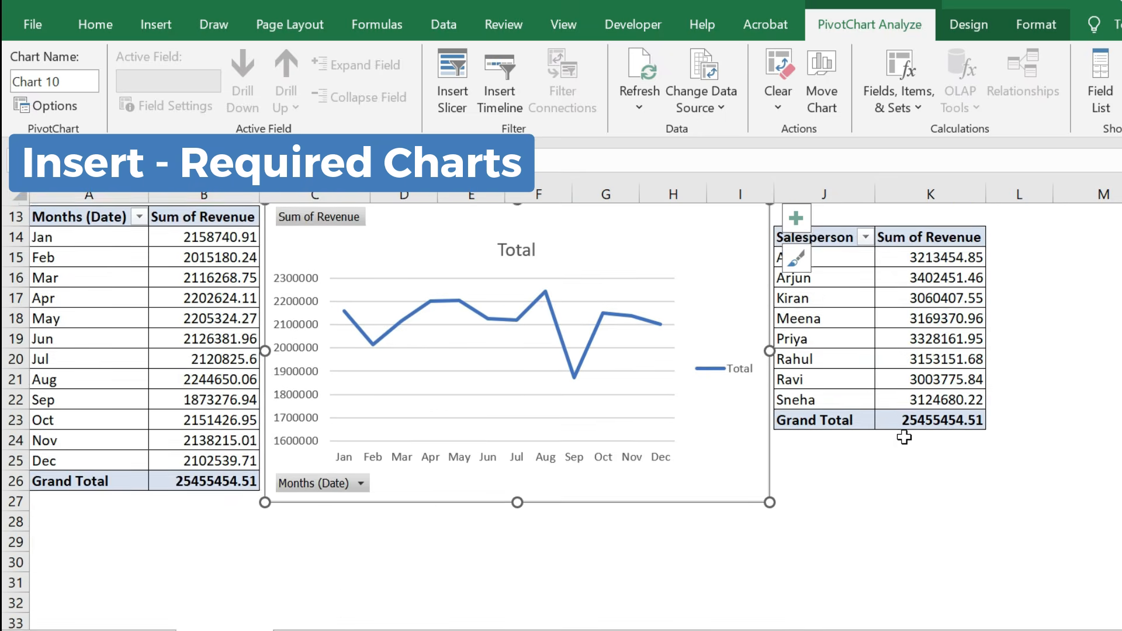
Step: Insert a clustered bar PivotChart from the product PivotTable
{"action": "scroll", "coordinate": [904, 437], "scroll_direction": "up", "scroll_amount": 4}
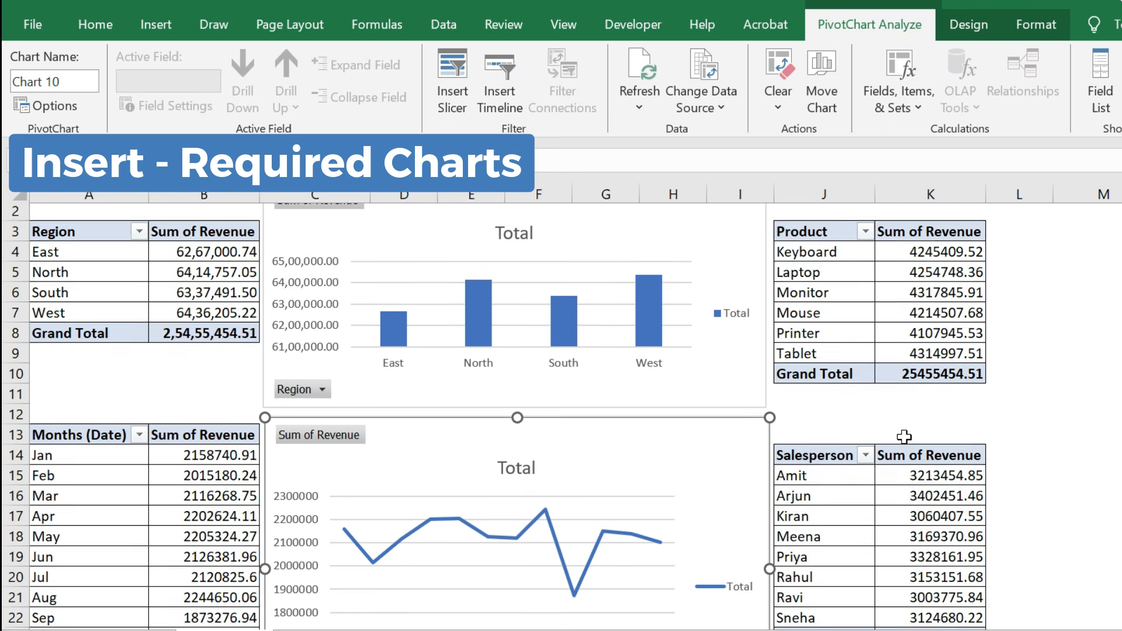
{"action": "left_click", "coordinate": [843, 255]}
{"action": "left_click", "coordinate": [159, 26]}
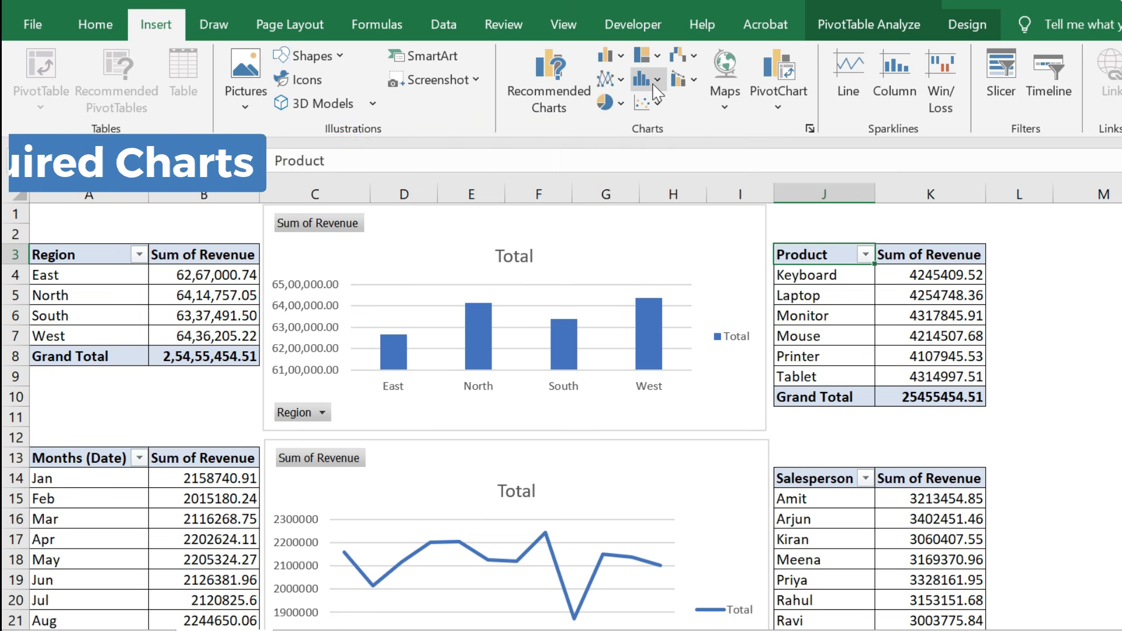
{"action": "left_click", "coordinate": [564, 76]}
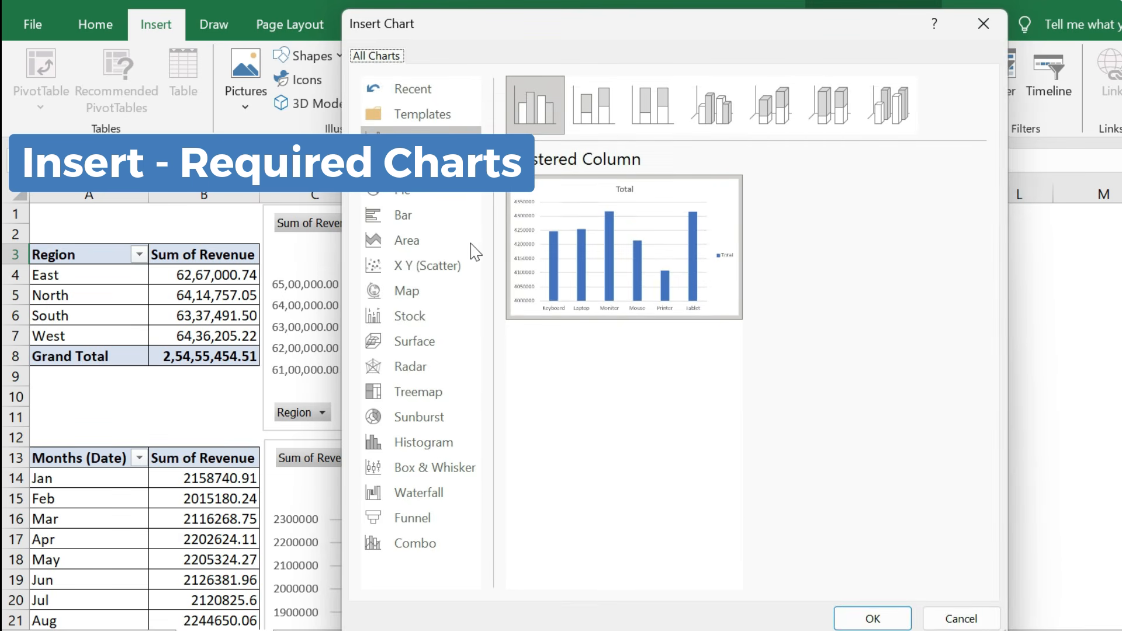
{"action": "left_click", "coordinate": [404, 216]}
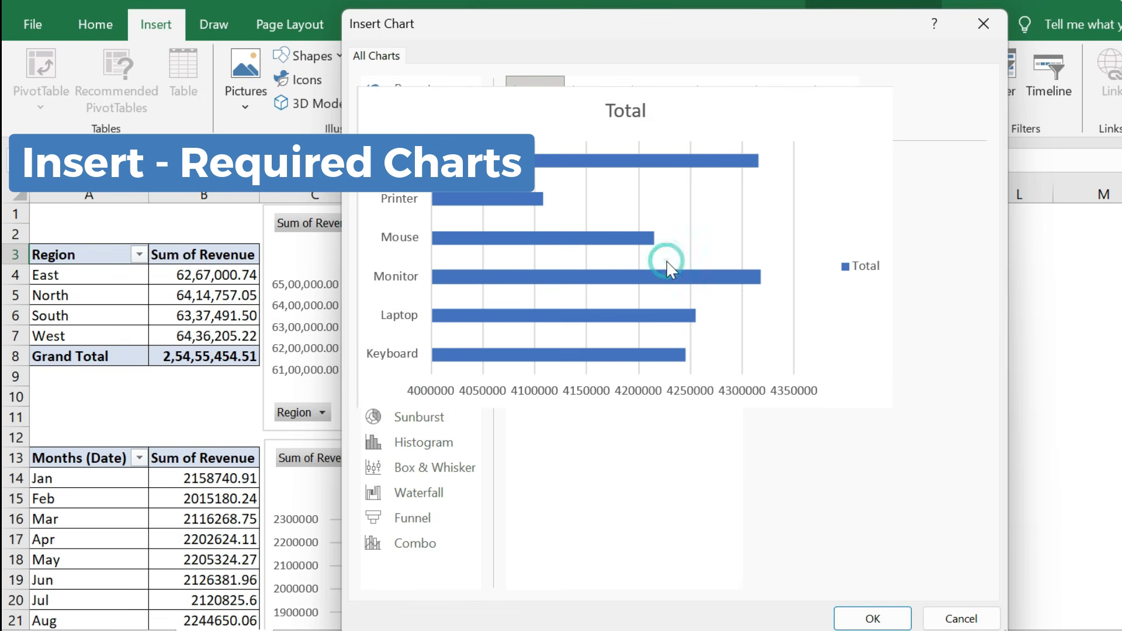
{"action": "mouse_move", "coordinate": [658, 290]}
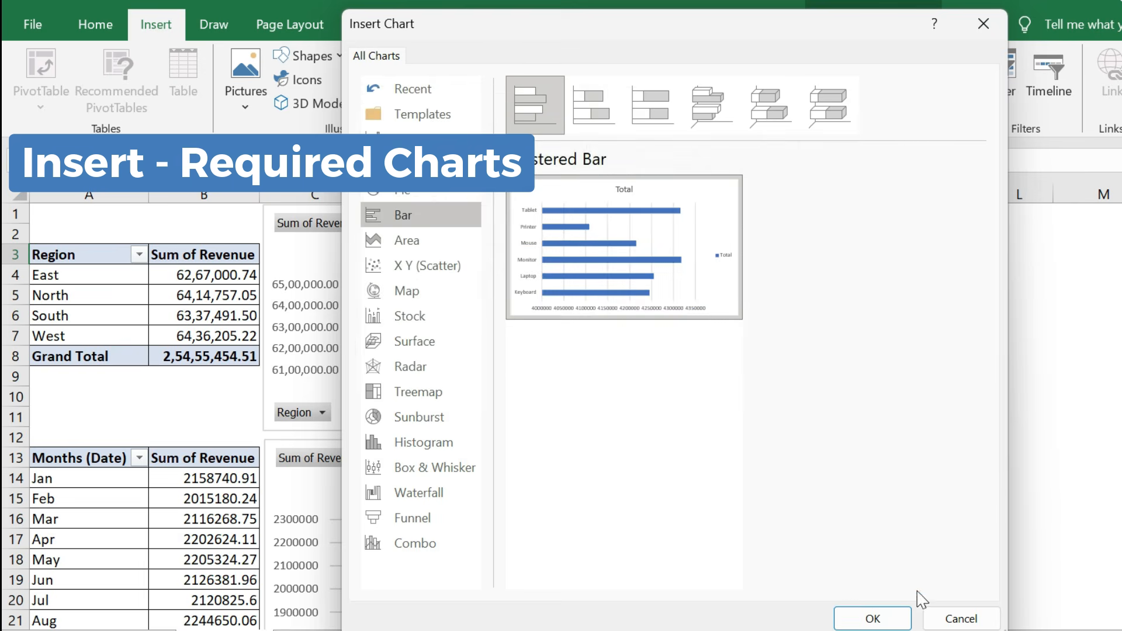
{"action": "left_click", "coordinate": [882, 615]}
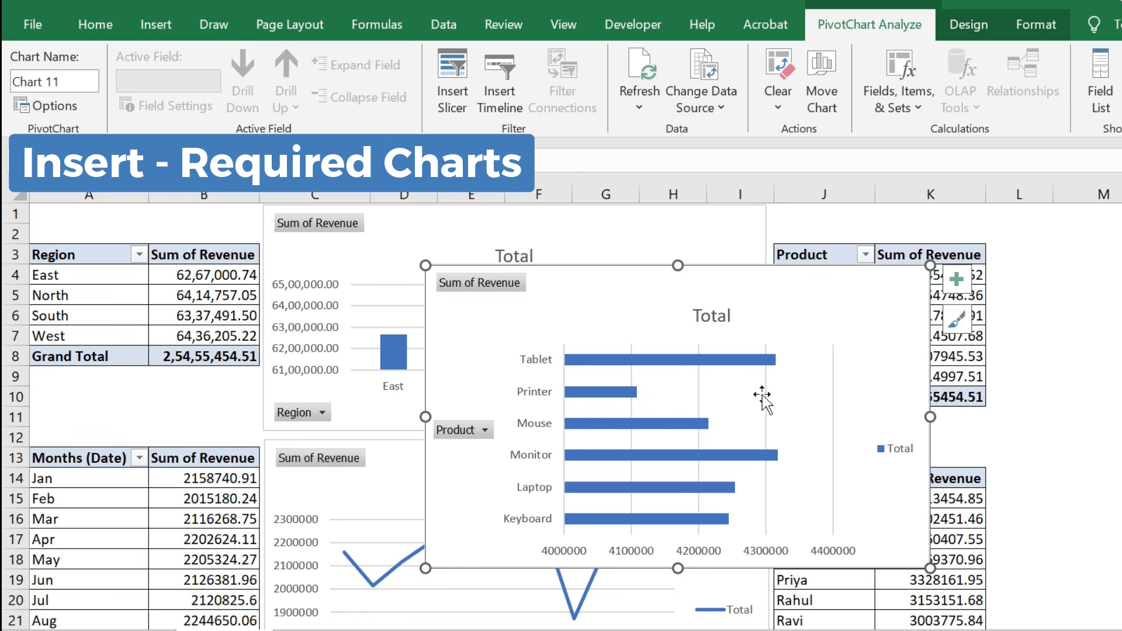
Step: Place the product bar chart beside the product PivotTable, starting at column L, and shorten it to end around row 12
{"action": "scroll", "coordinate": [560, 409], "scroll_direction": "right", "scroll_amount": 1}
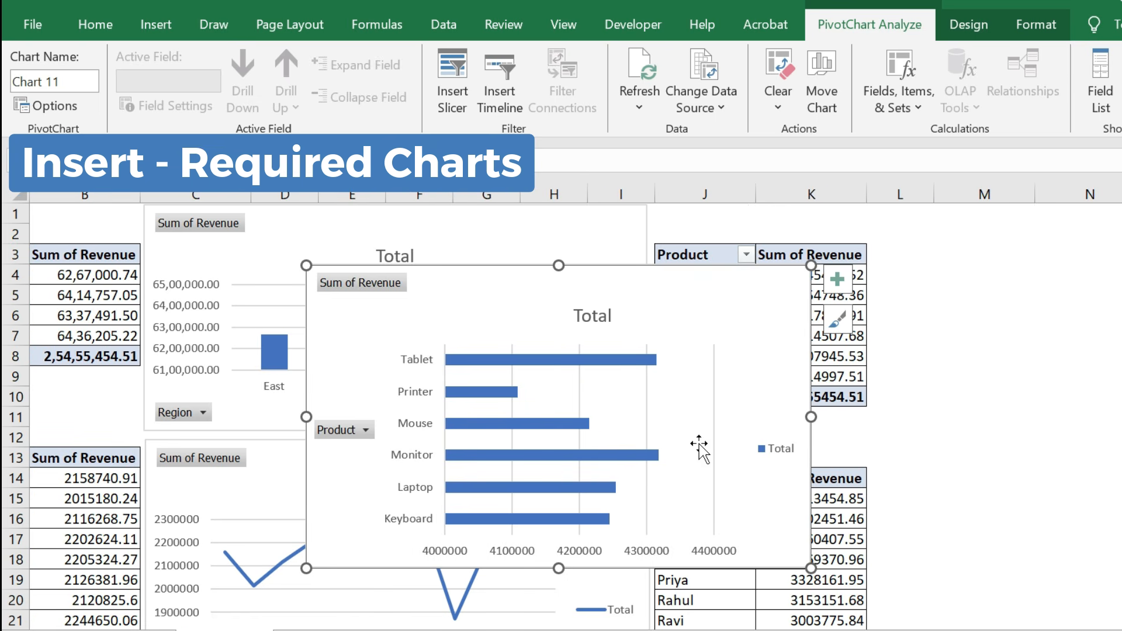
{"action": "left_click_drag", "start_coordinate": [661, 321], "coordinate": [1121, 259]}
{"action": "left_click_drag", "start_coordinate": [928, 508], "coordinate": [873, 448]}
{"action": "left_click", "coordinate": [942, 474]}
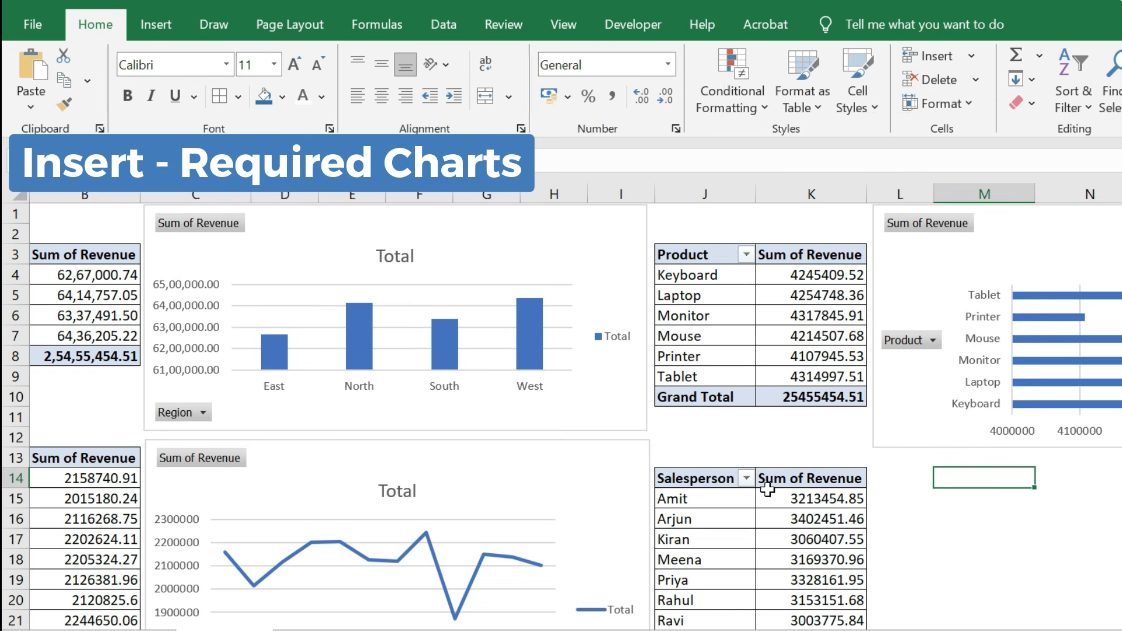
Step: Insert a 2-D pie PivotChart from the salesperson PivotTable
{"action": "left_click", "coordinate": [697, 482]}
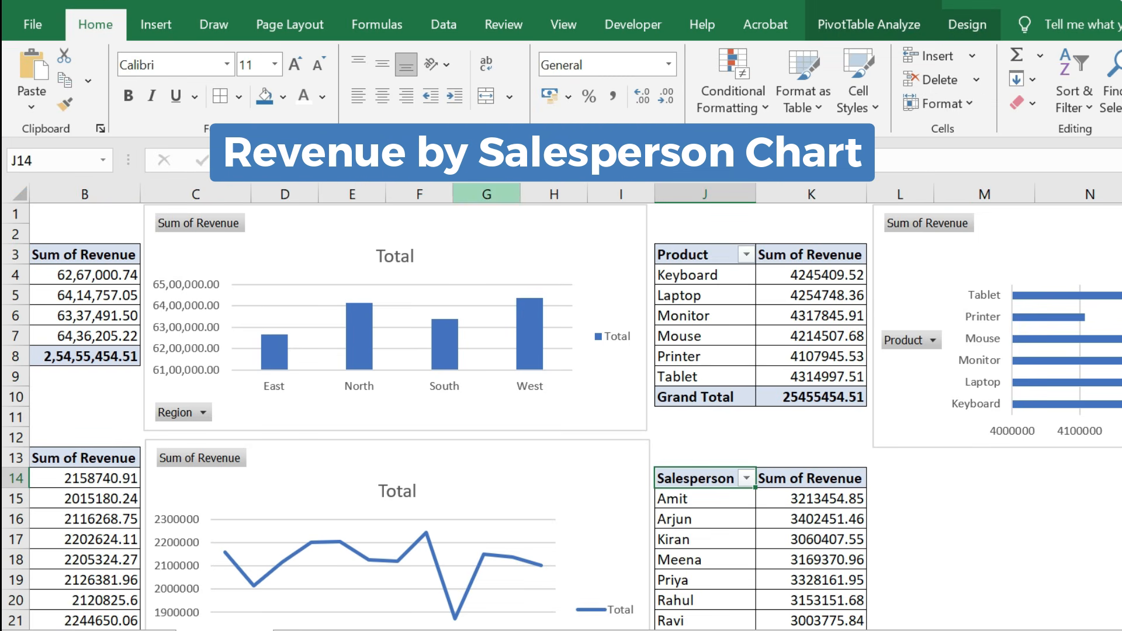
{"action": "left_click", "coordinate": [162, 25]}
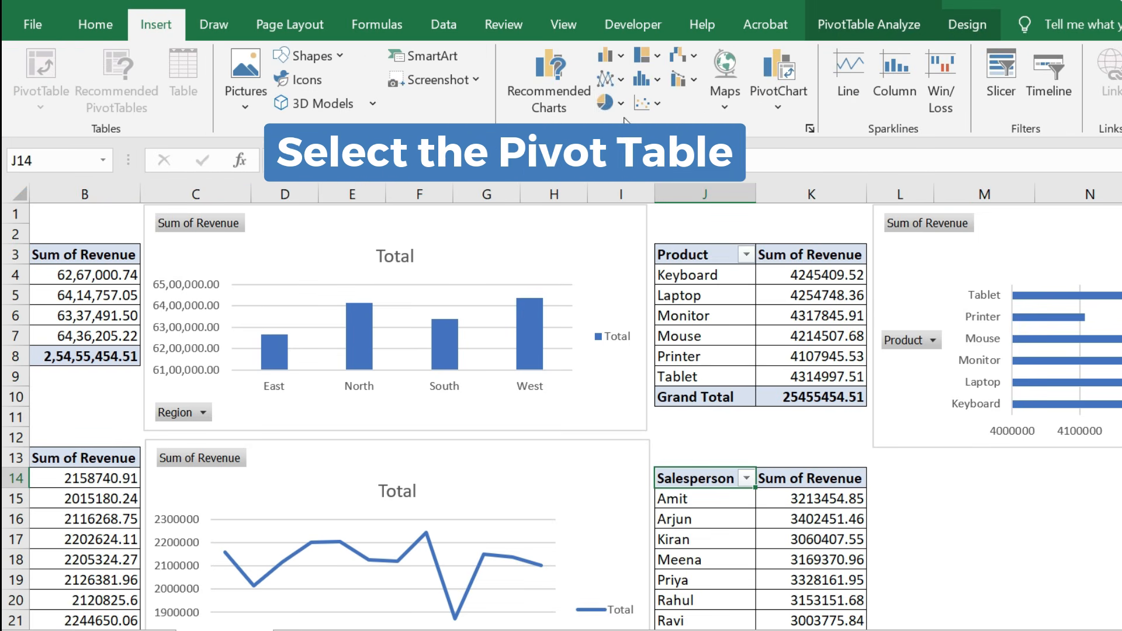
{"action": "left_click", "coordinate": [608, 103]}
{"action": "left_click", "coordinate": [624, 170]}
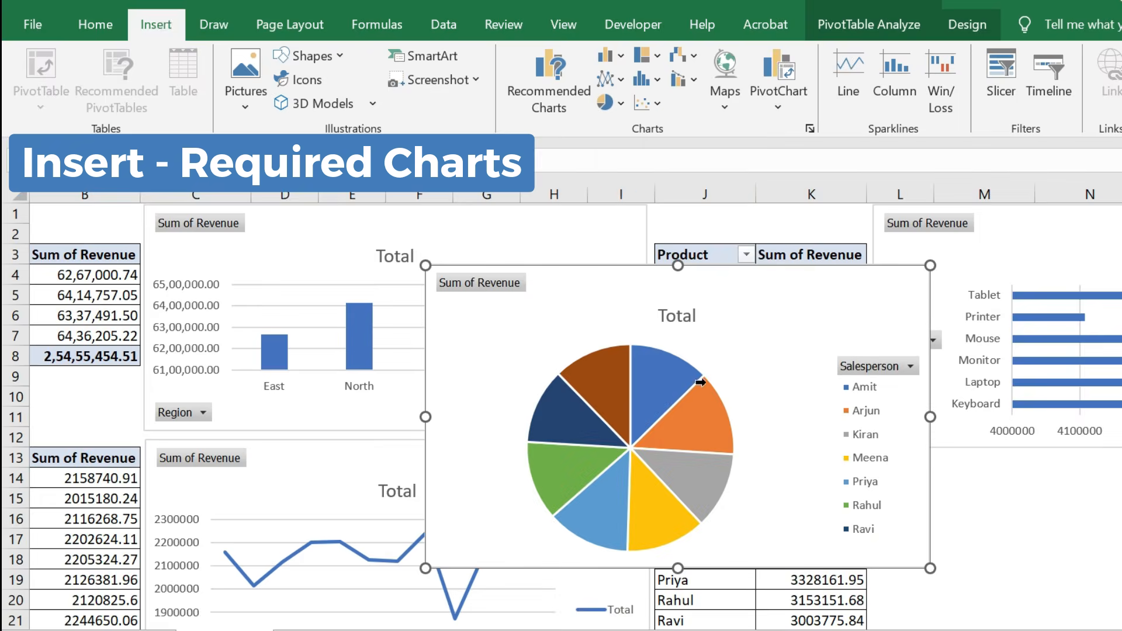
Step: Place the salesperson pie chart directly below the product bar chart, beside the salesperson PivotTable
{"action": "scroll", "coordinate": [436, 294], "scroll_direction": "right", "scroll_amount": 5}
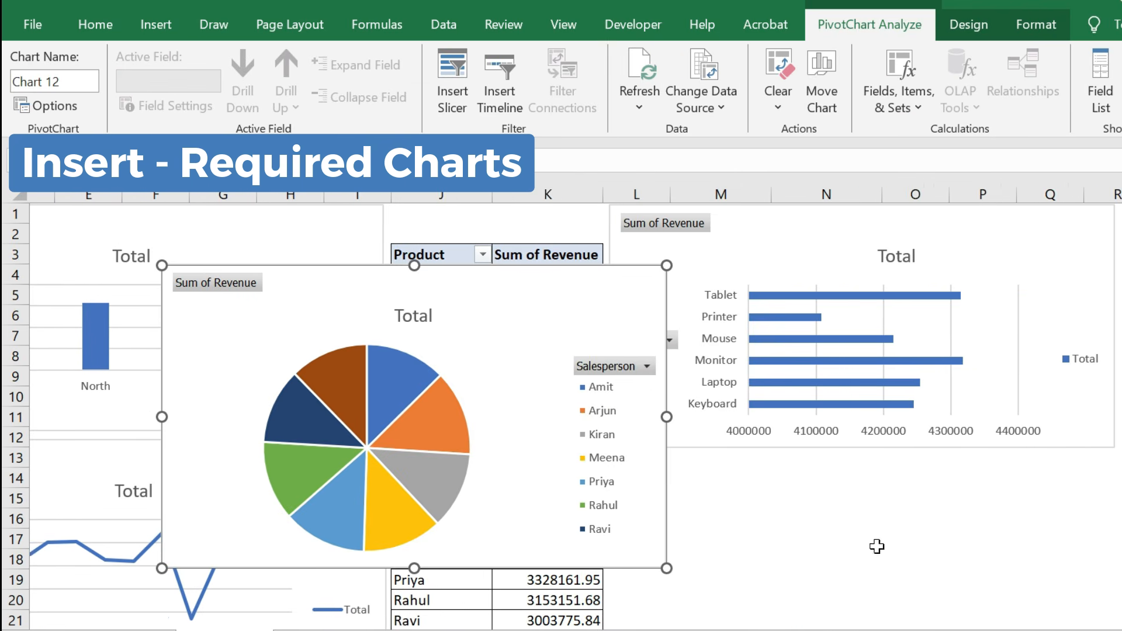
{"action": "left_click_drag", "start_coordinate": [436, 294], "coordinate": [884, 487]}
{"action": "left_click", "coordinate": [1120, 437]}
{"action": "scroll", "coordinate": [1111, 488], "scroll_direction": "down", "scroll_amount": 2}
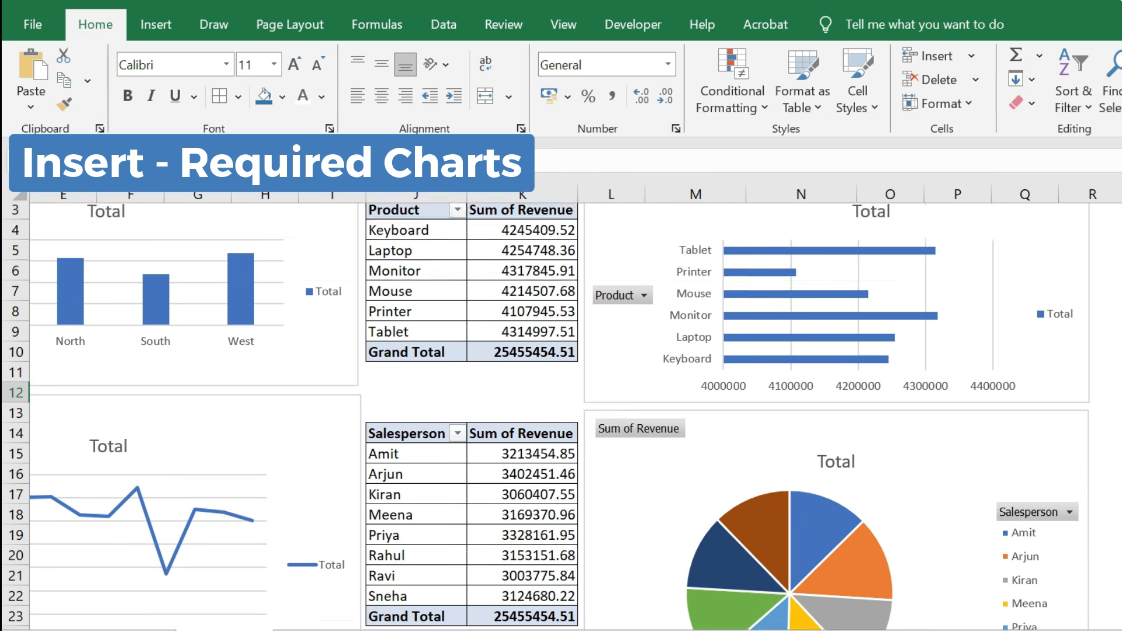
Step: Change the region column chart's title to "Revenue of Region"
{"action": "scroll", "coordinate": [676, 545], "scroll_direction": "left", "scroll_amount": 2}
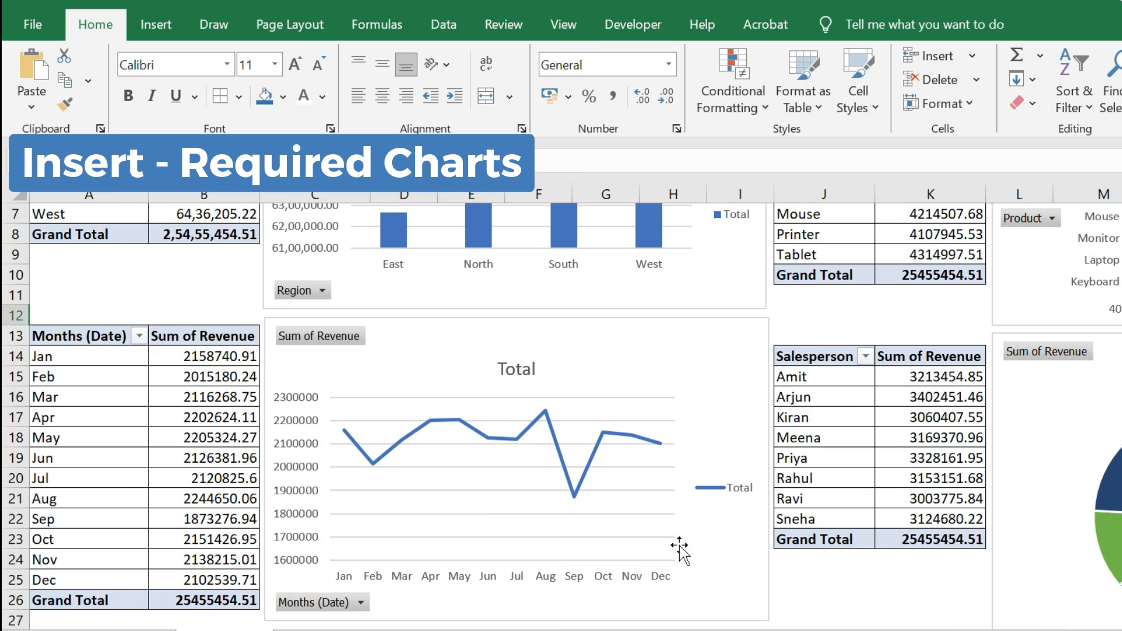
{"action": "scroll", "coordinate": [525, 446], "scroll_direction": "up", "scroll_amount": 2}
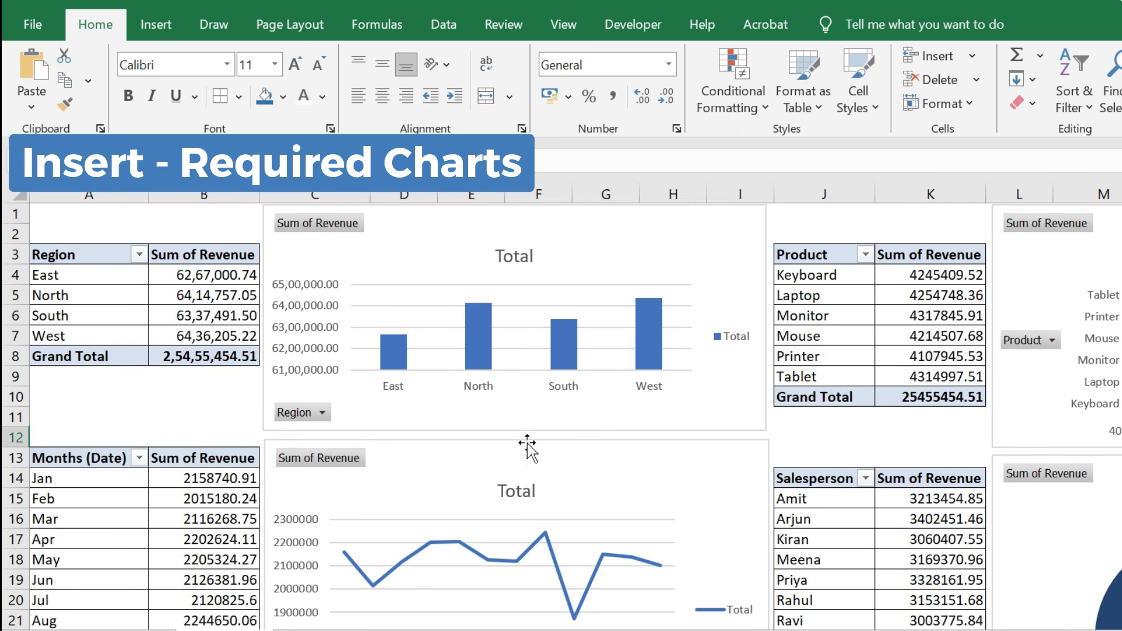
{"action": "left_click", "coordinate": [511, 255]}
{"action": "double_click", "coordinate": [524, 257]}
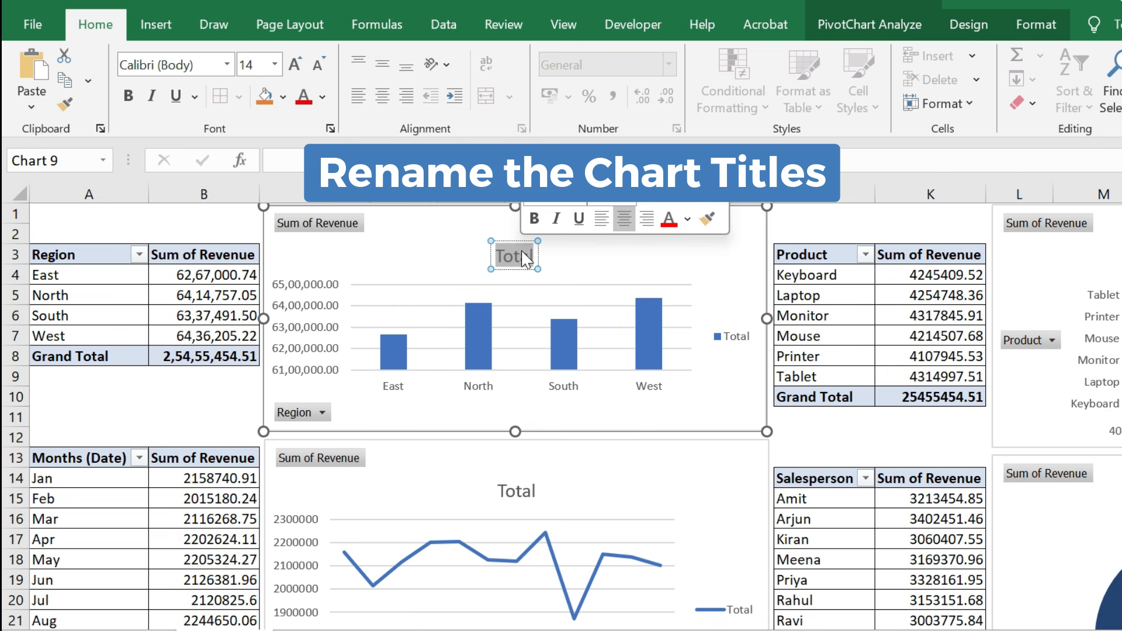
{"action": "type", "text": "Rev"}
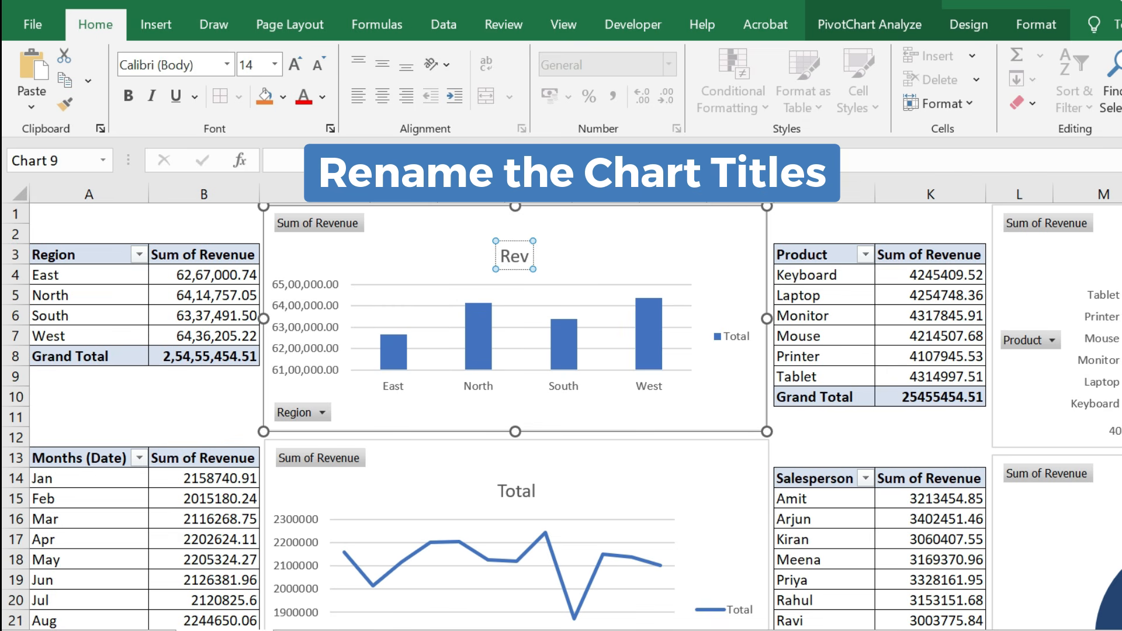
{"action": "type", "text": "enue"}
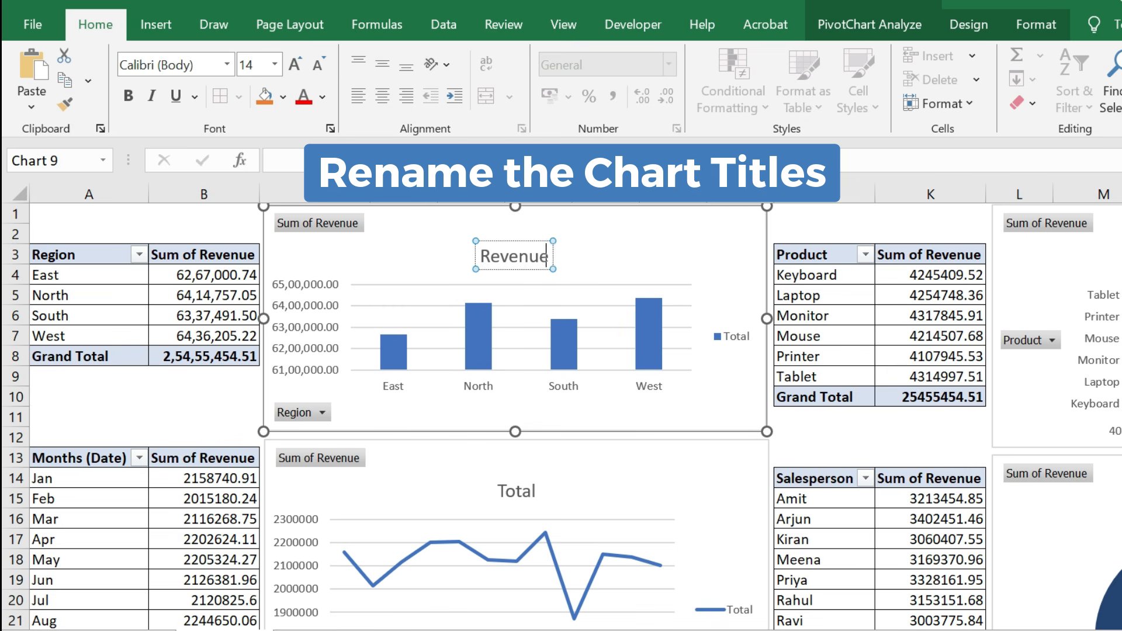
{"action": "type", "text": " of Re"}
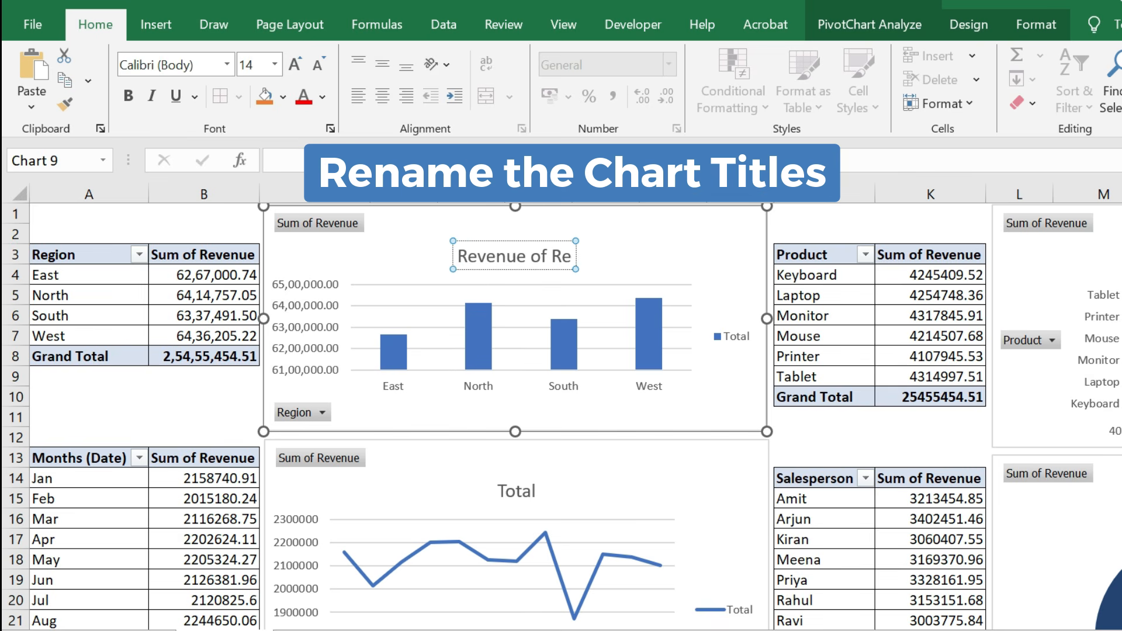
{"action": "type", "text": "gion"}
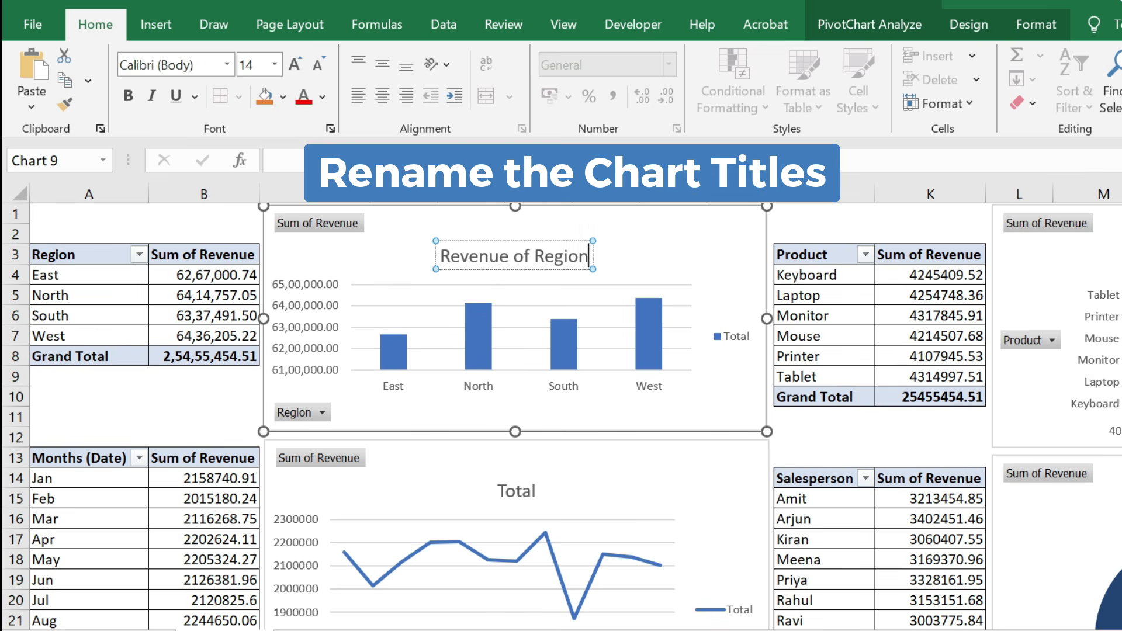
{"action": "left_click", "coordinate": [640, 248]}
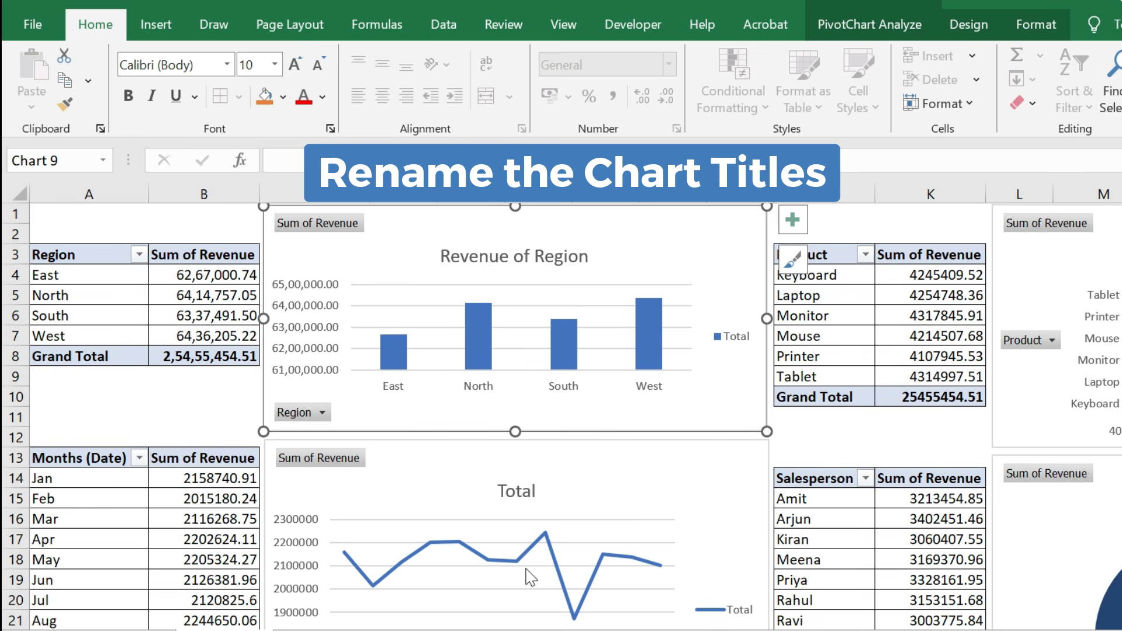
Step: Change the monthly line chart's title to "Monthly Revenue Trend"
{"action": "left_click", "coordinate": [514, 493]}
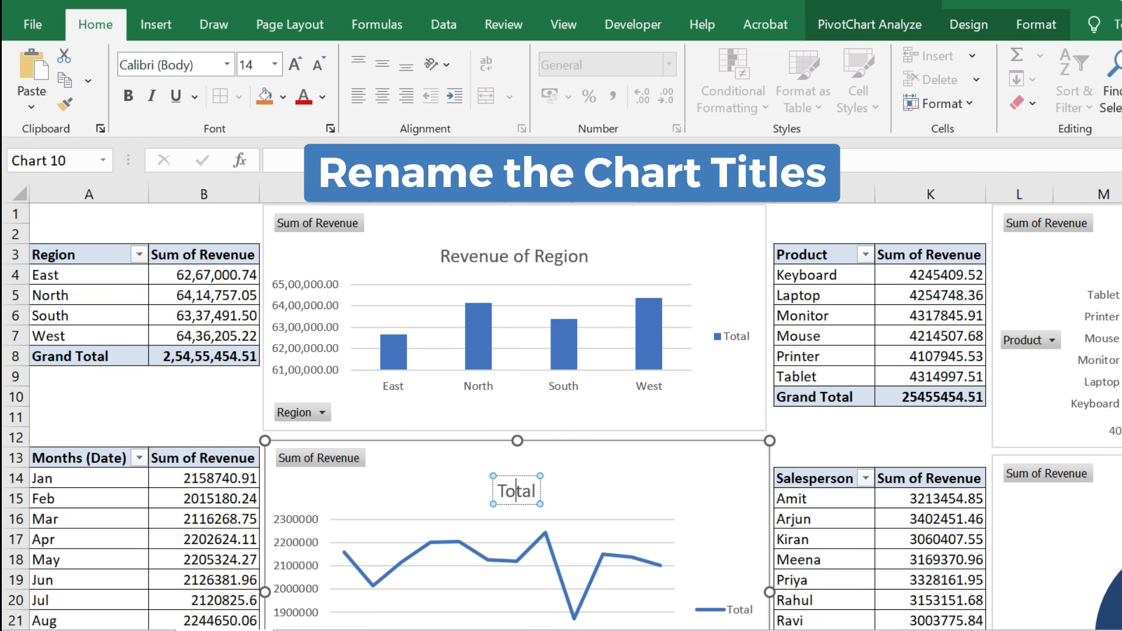
{"action": "double_click", "coordinate": [519, 494]}
{"action": "type", "text": "Mo"}
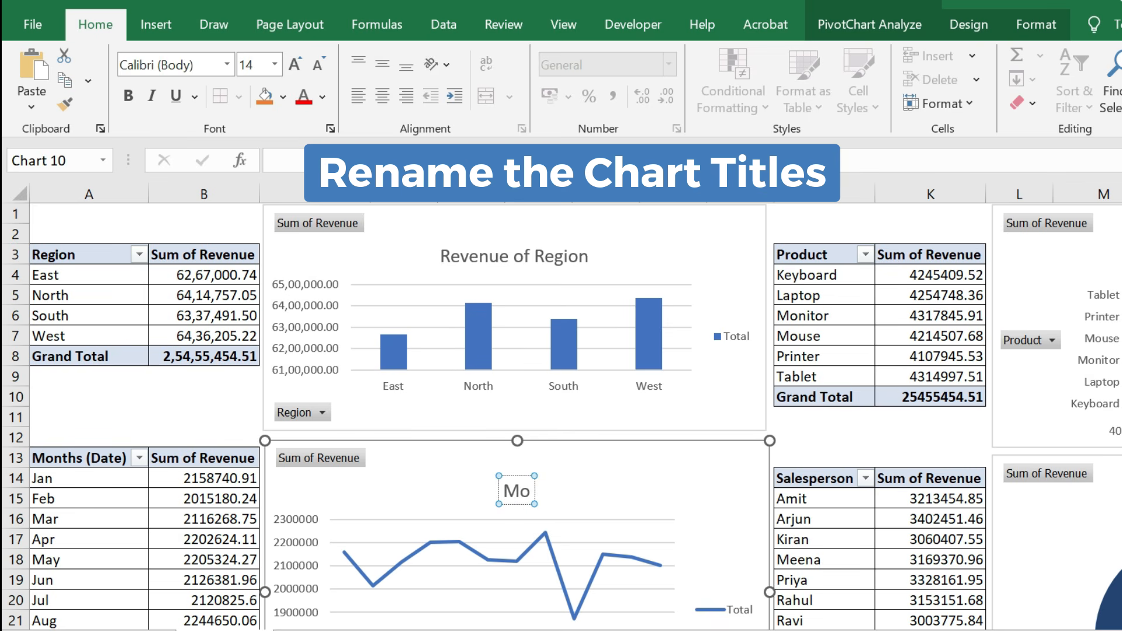
{"action": "type", "text": "nthly Revune"}
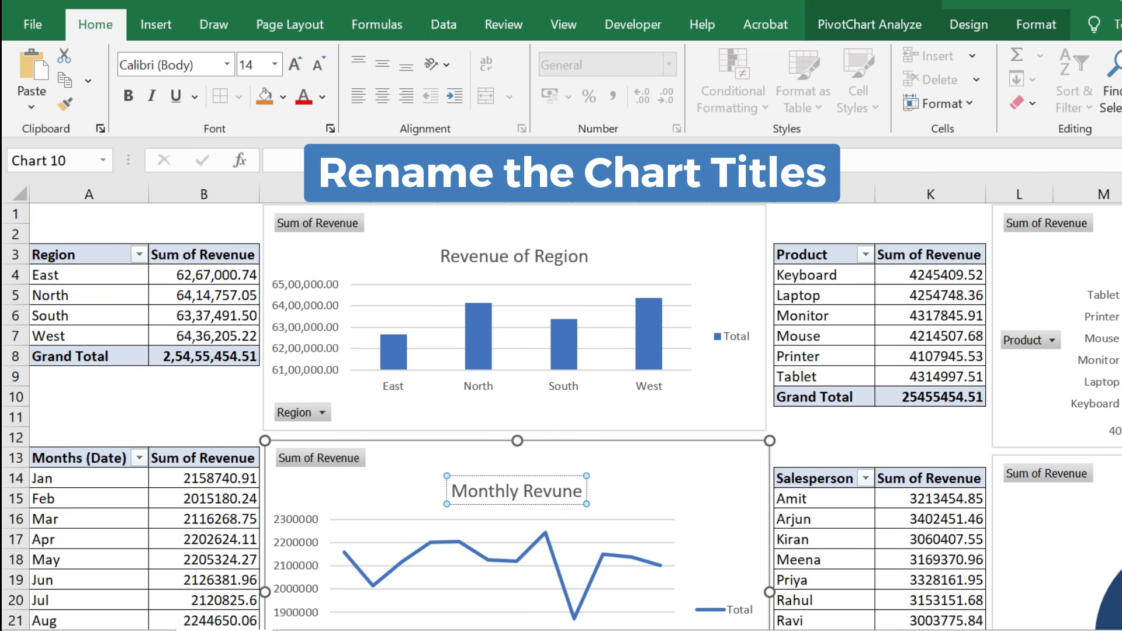
{"action": "key", "text": "BackSpace"}
{"action": "key", "text": "BackSpace"}
{"action": "key", "text": "BackSpace"}
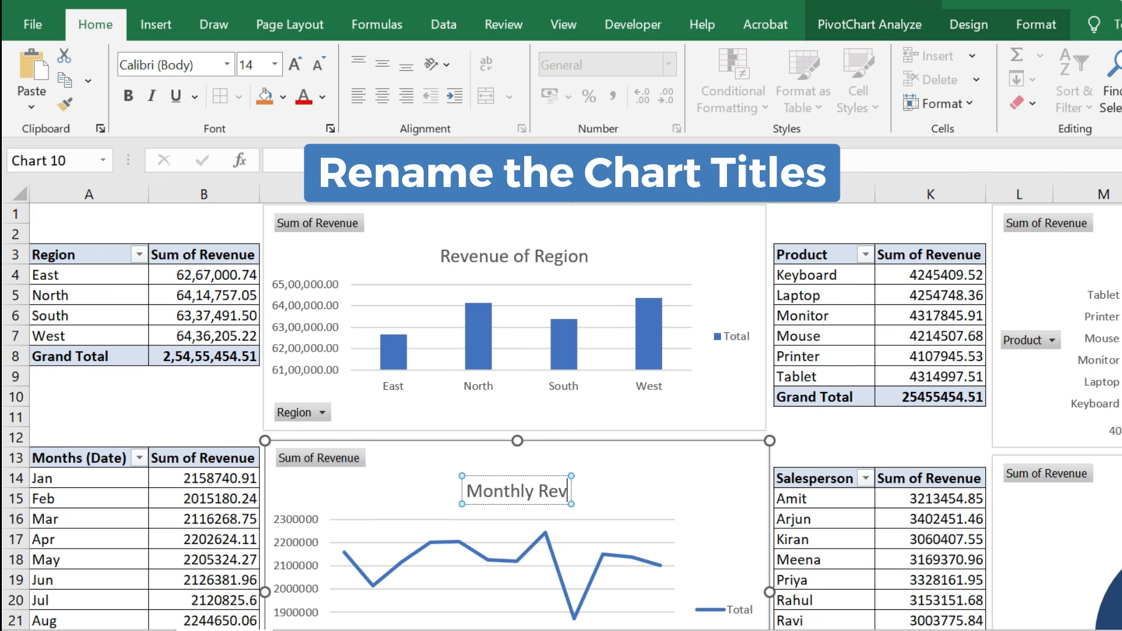
{"action": "type", "text": "enue Tr"}
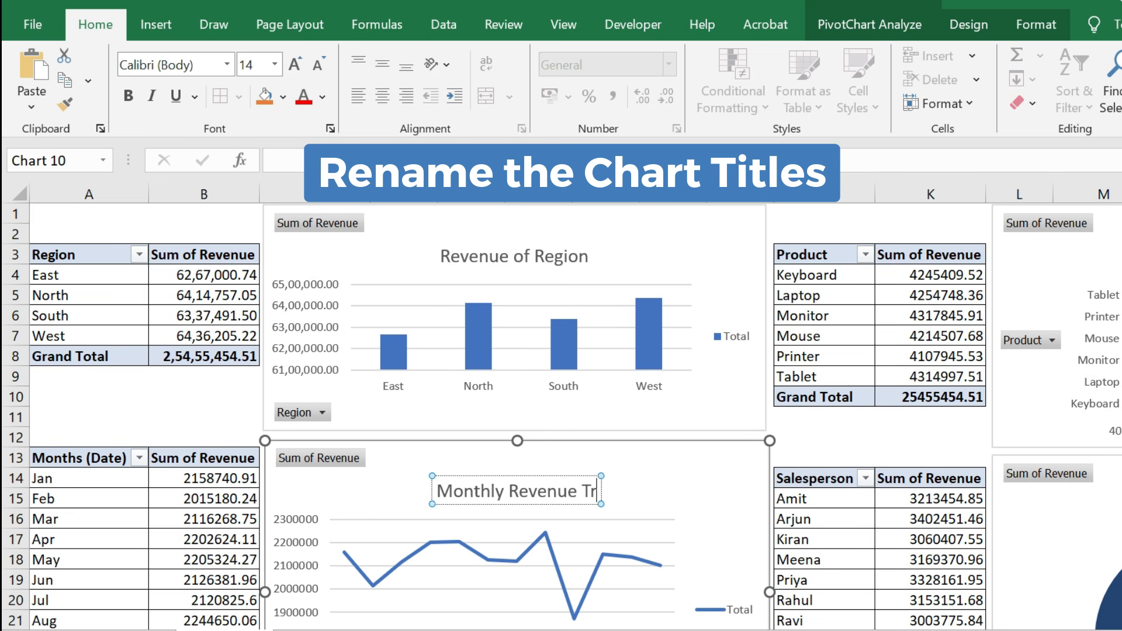
{"action": "type", "text": "end"}
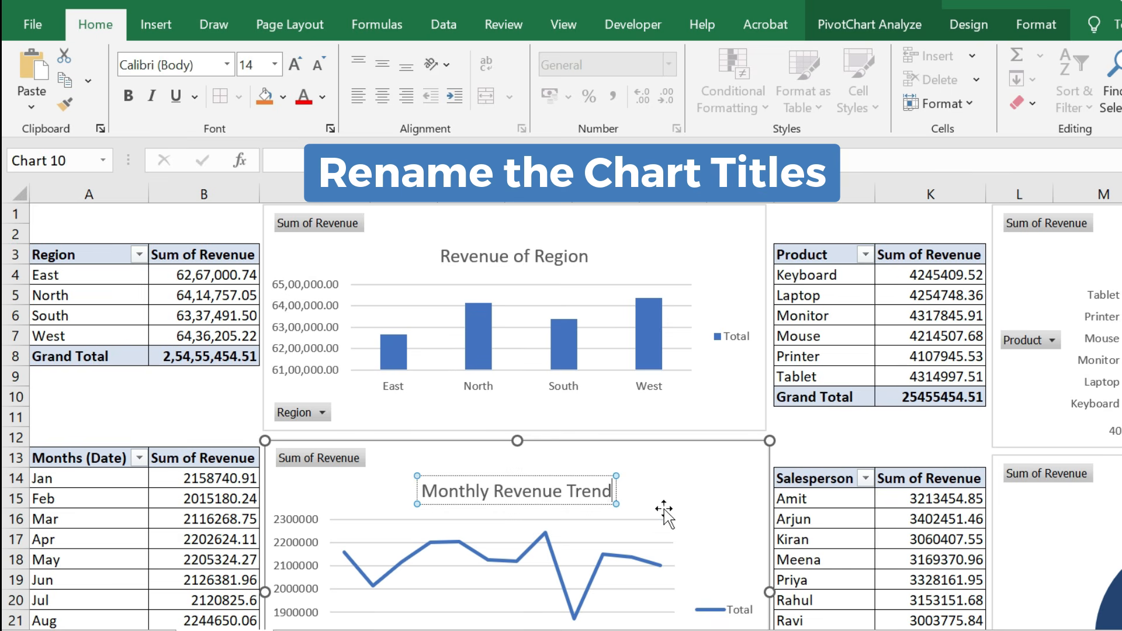
{"action": "left_click", "coordinate": [671, 474]}
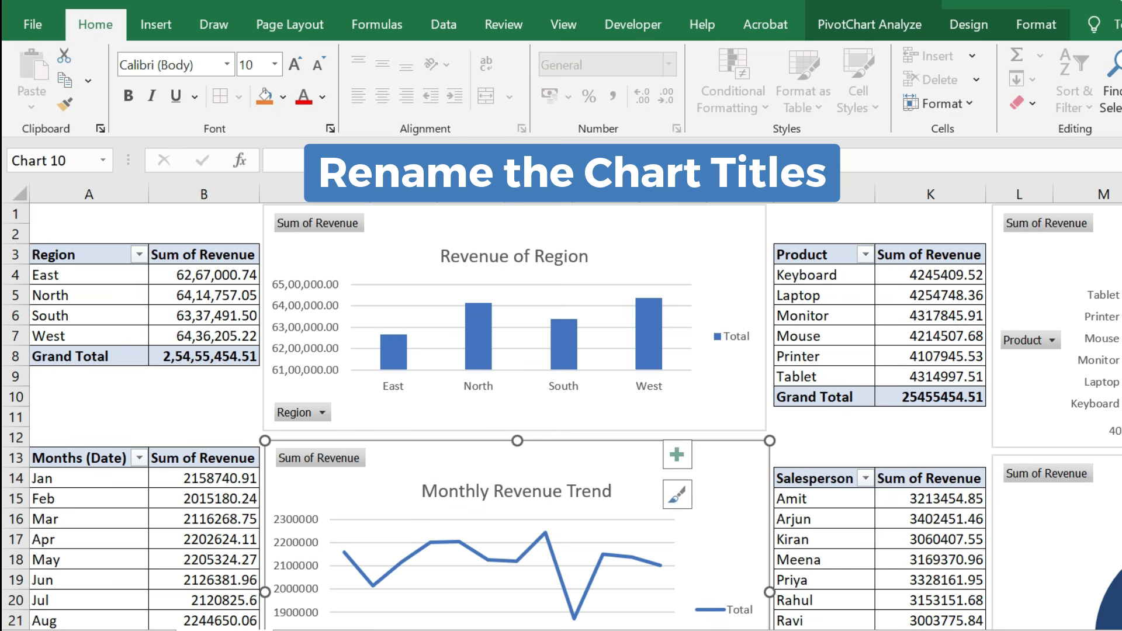
Step: Change the product bar chart's title to "Revenue of Product"
{"action": "scroll", "coordinate": [1017, 316], "scroll_direction": "right", "scroll_amount": 3}
{"action": "left_click", "coordinate": [938, 256]}
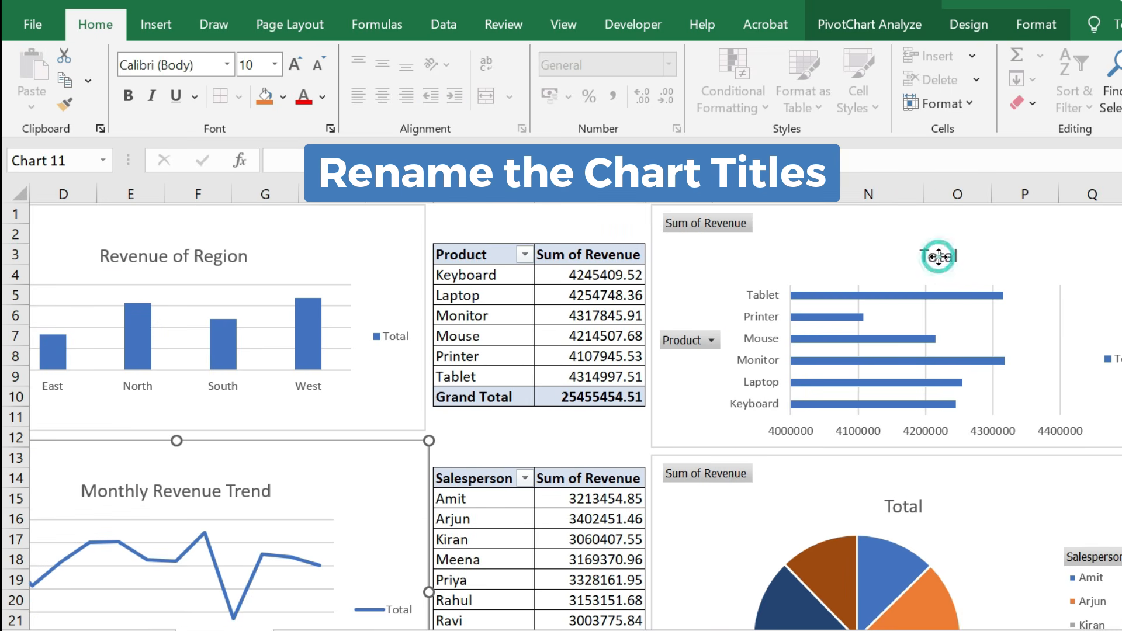
{"action": "double_click", "coordinate": [939, 258]}
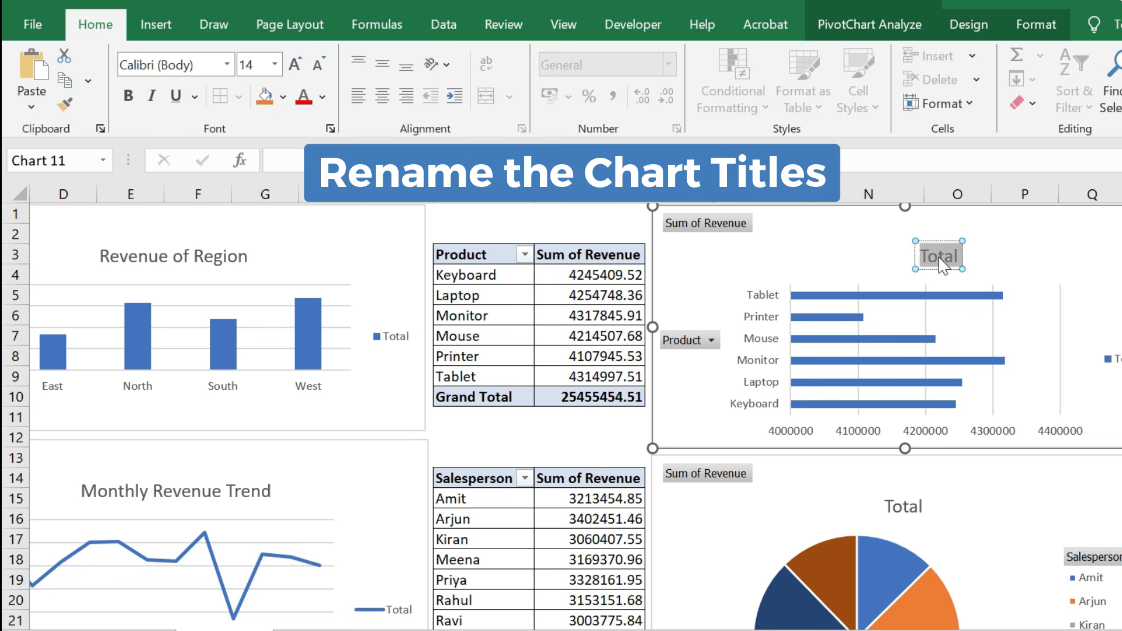
{"action": "type", "text": "Revenue"}
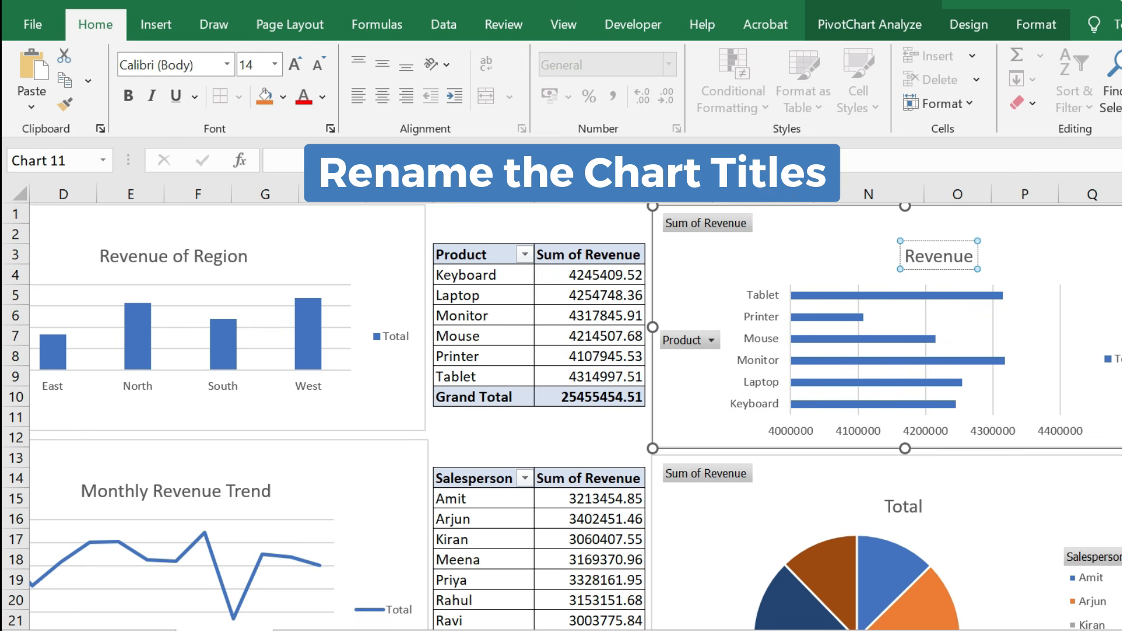
{"action": "type", "text": " of Product"}
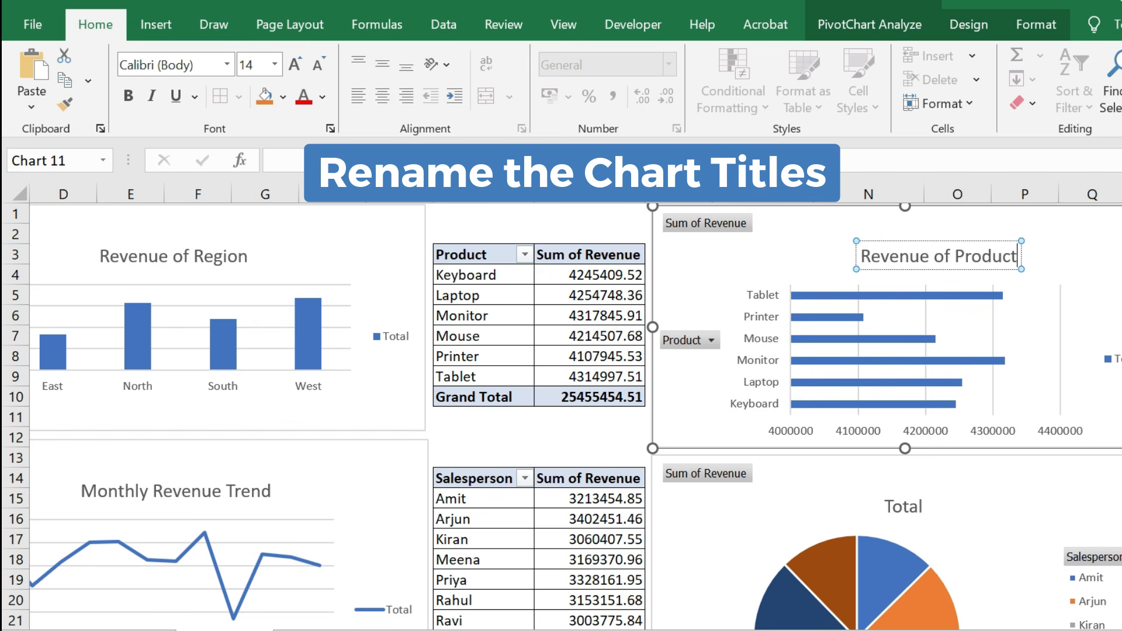
Step: Change the salesperson pie chart's title to "Revenue ofSalesperson"
{"action": "left_click", "coordinate": [903, 506]}
{"action": "left_click", "coordinate": [905, 507]}
{"action": "double_click", "coordinate": [906, 507]}
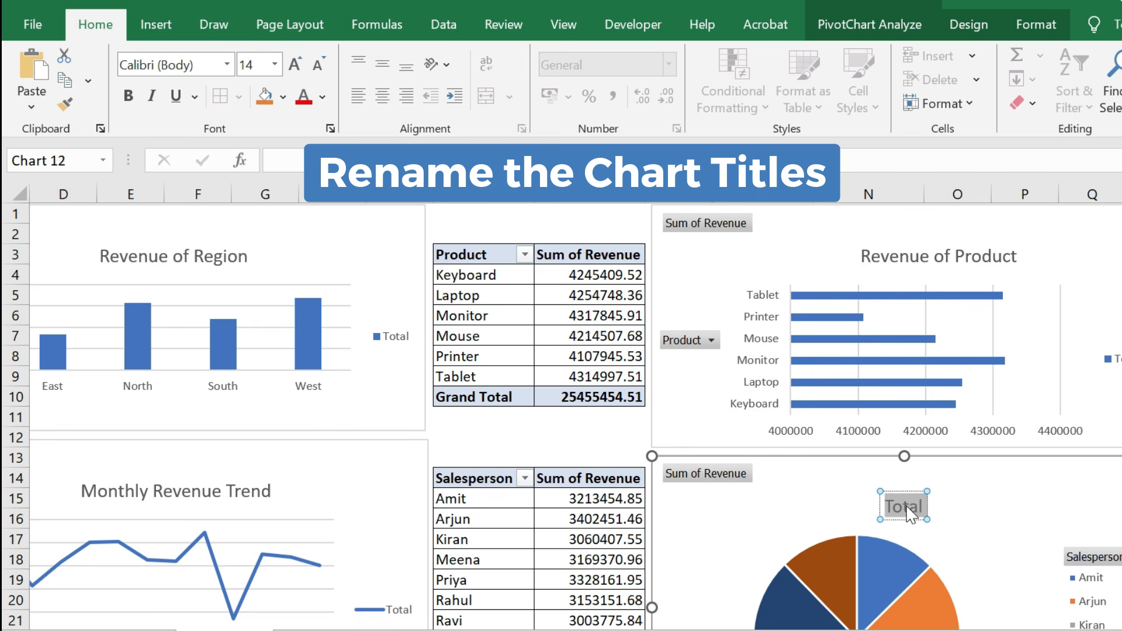
{"action": "type", "text": "Revenue"}
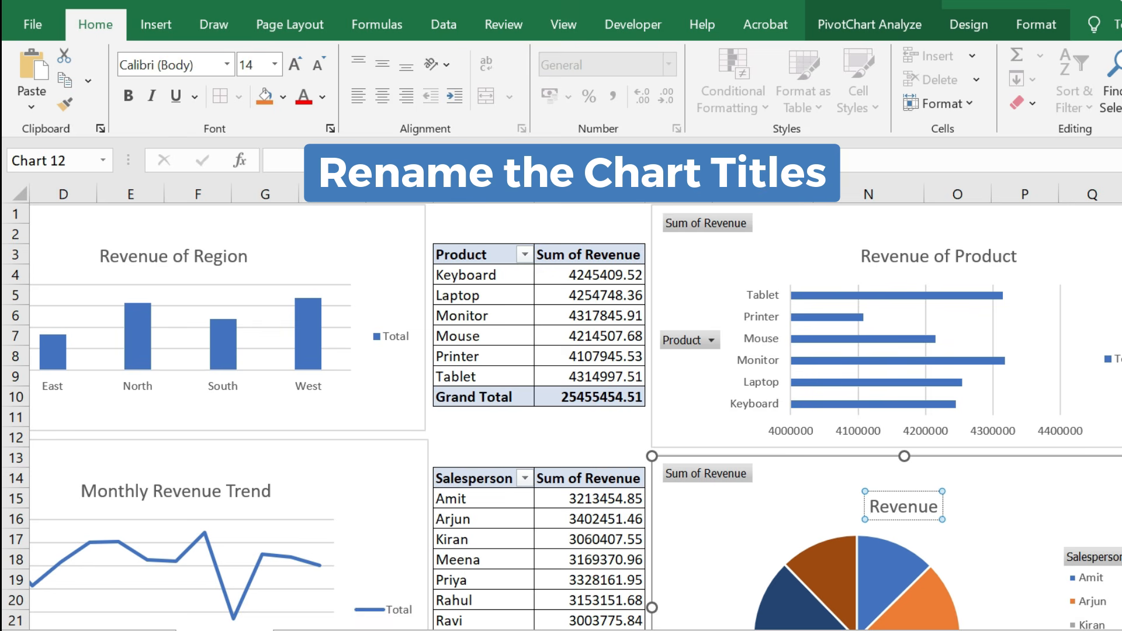
{"action": "type", "text": " ofSales"}
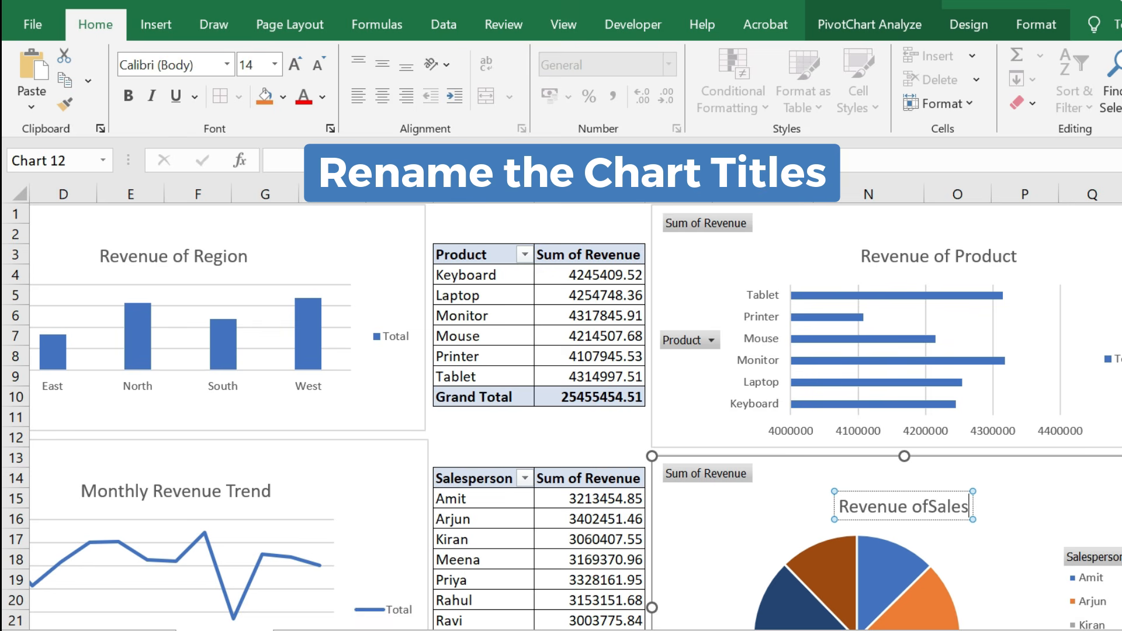
{"action": "type", "text": "persob"}
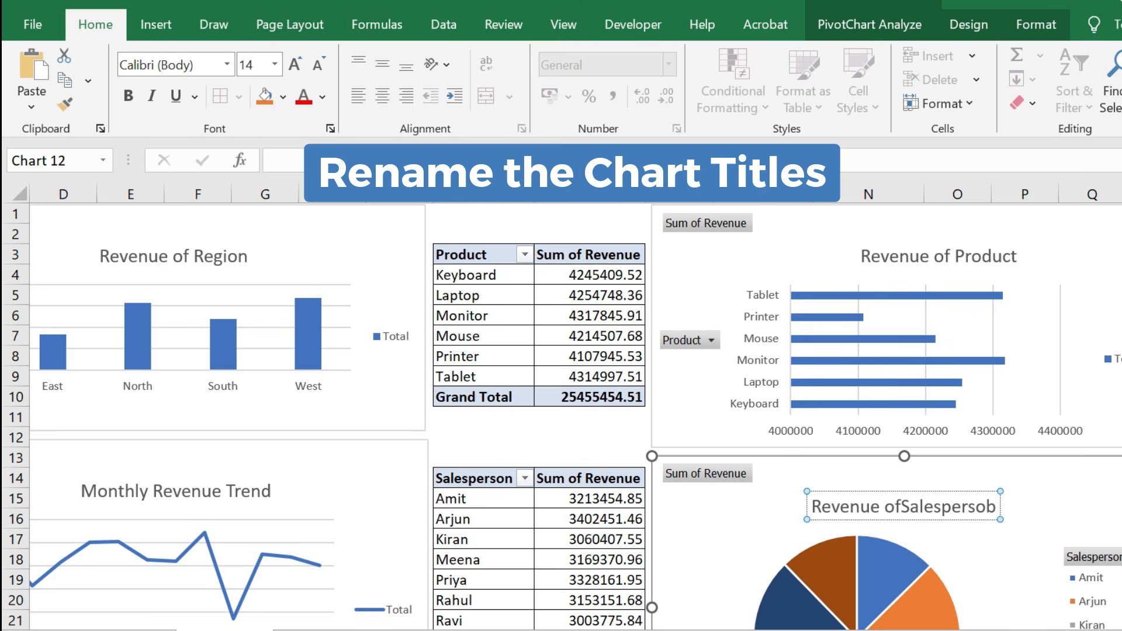
{"action": "key", "text": "BackSpace"}
{"action": "type", "text": "n"}
{"action": "left_click", "coordinate": [1120, 498]}
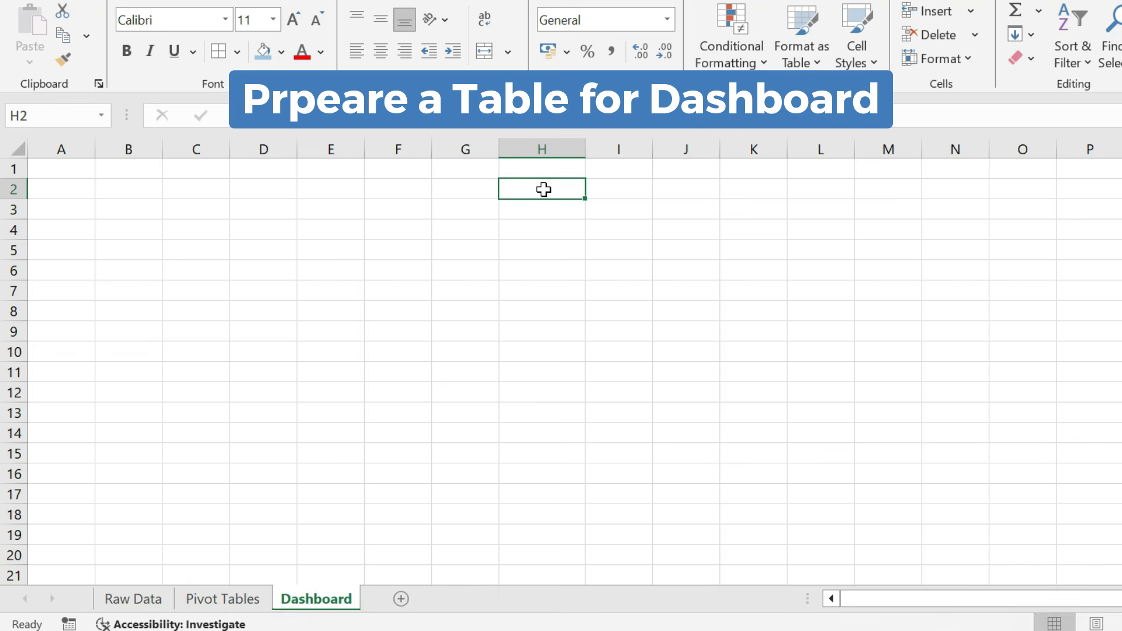
Step: Enter the headers "KPI Name" and "Value" in cells H2 and I2 of the Dashboard sheet
{"action": "type", "text": "KPI Name"}
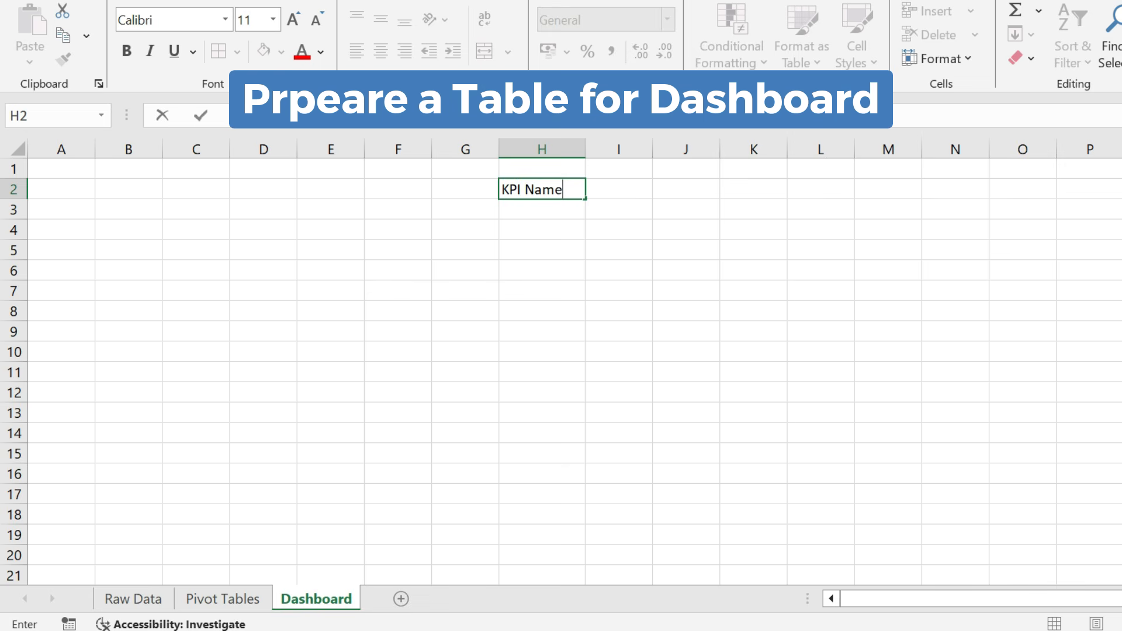
{"action": "key", "text": "Tab"}
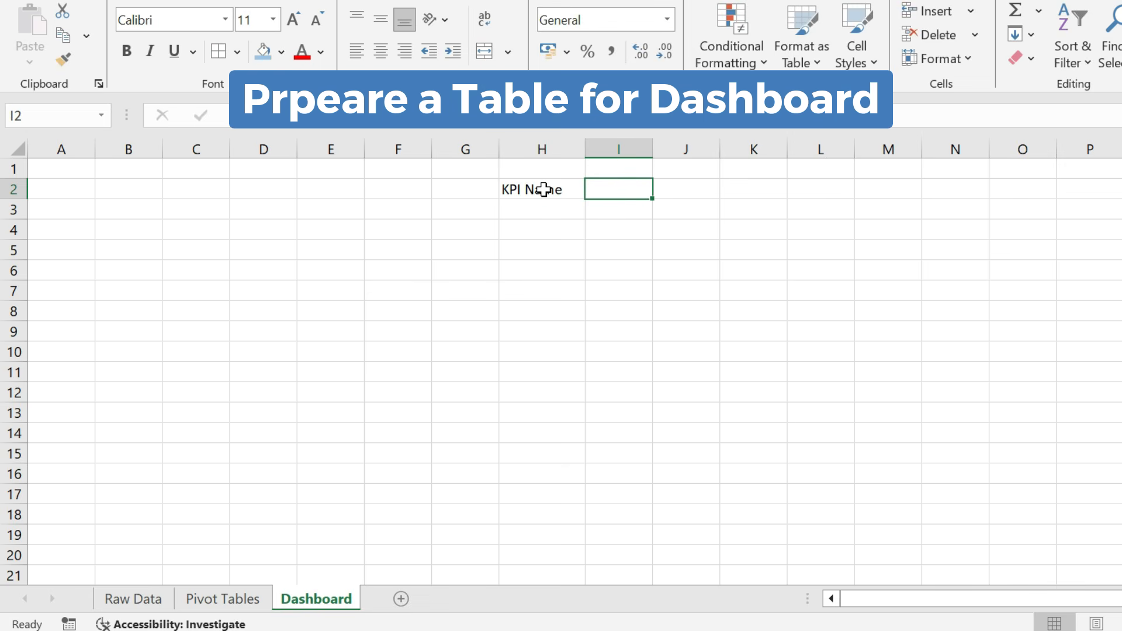
{"action": "type", "text": "Value"}
{"action": "key", "text": "Return"}
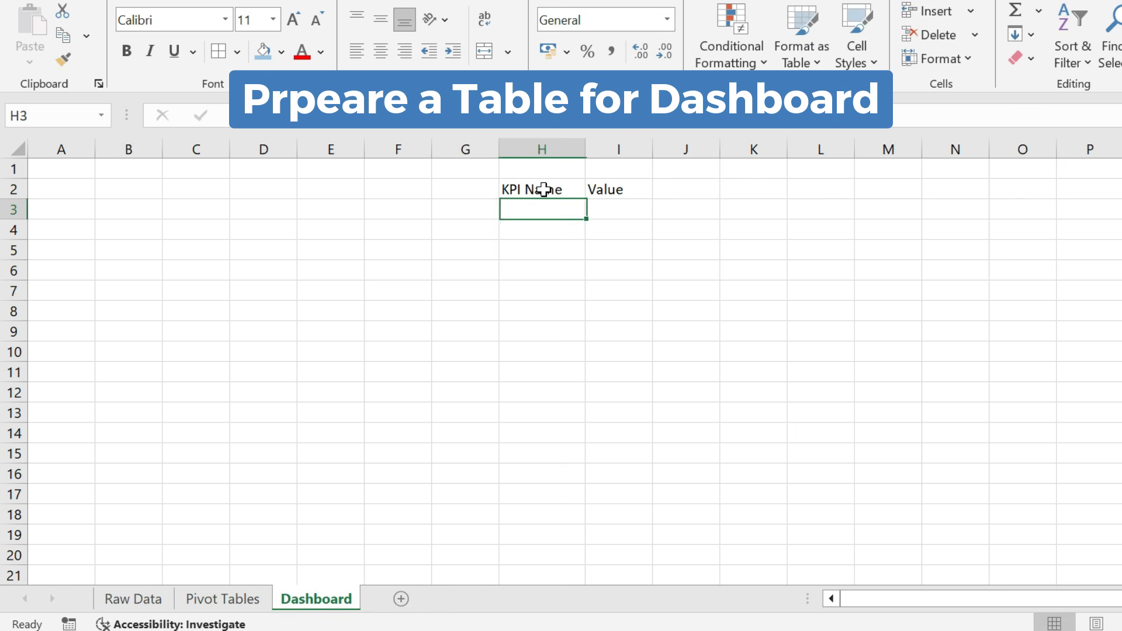
Step: Enter the KPI labels "Total Revenue", "Total Order" and "Avg Order Value" in cells H3 to H5
{"action": "type", "text": "Total Revenue"}
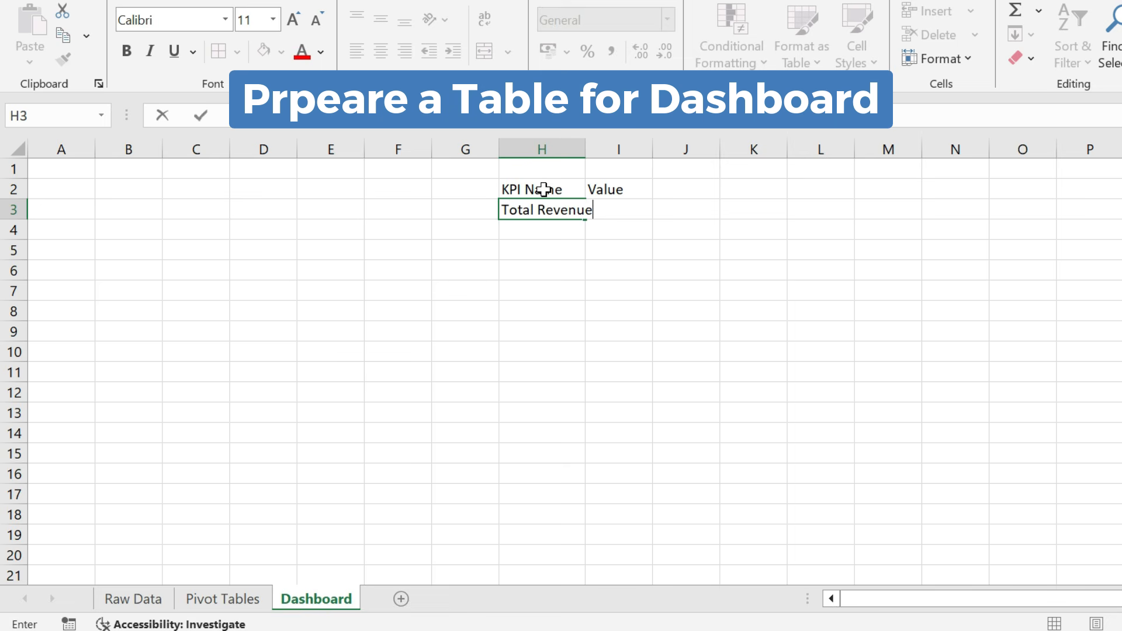
{"action": "key", "text": "Return"}
{"action": "type", "text": "Tot"}
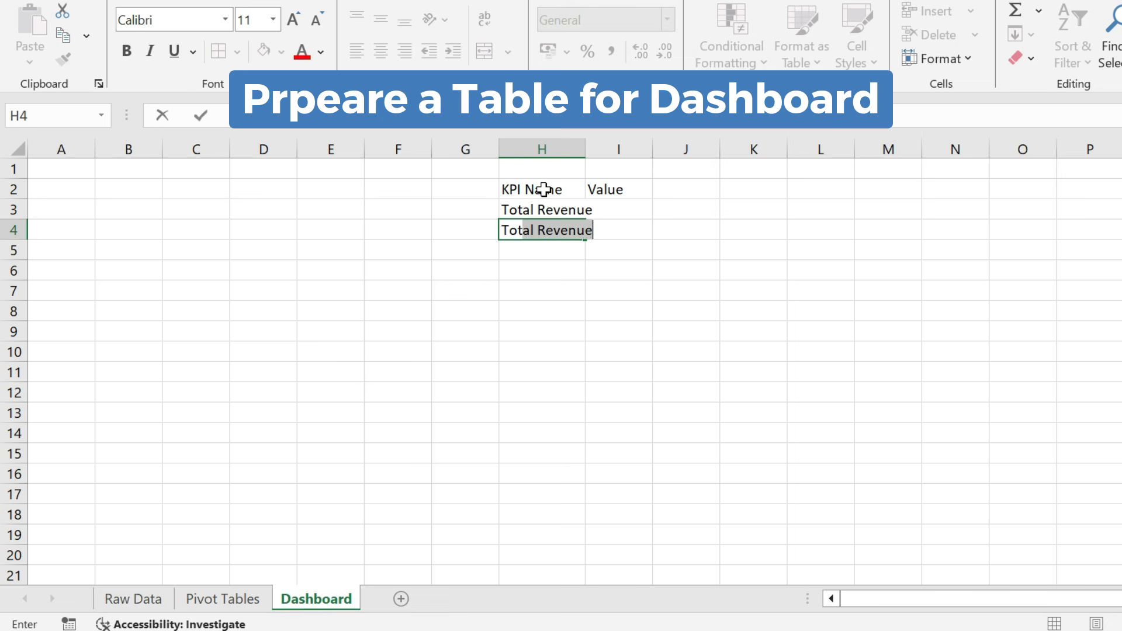
{"action": "type", "text": "al Order"}
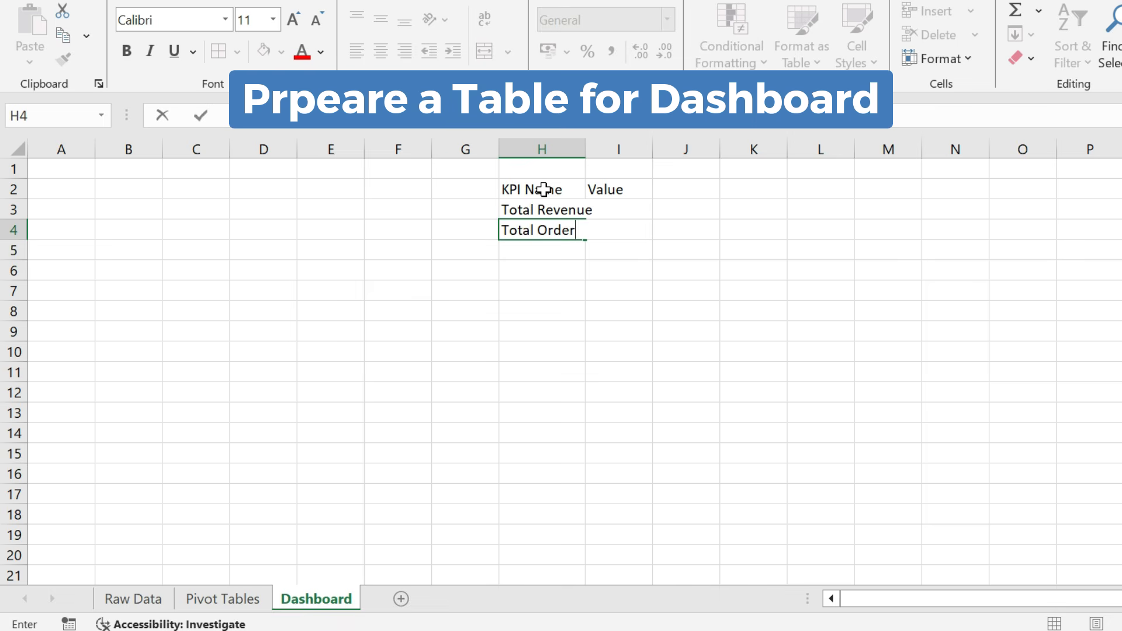
{"action": "key", "text": "Return"}
{"action": "type", "text": "Avg Order"}
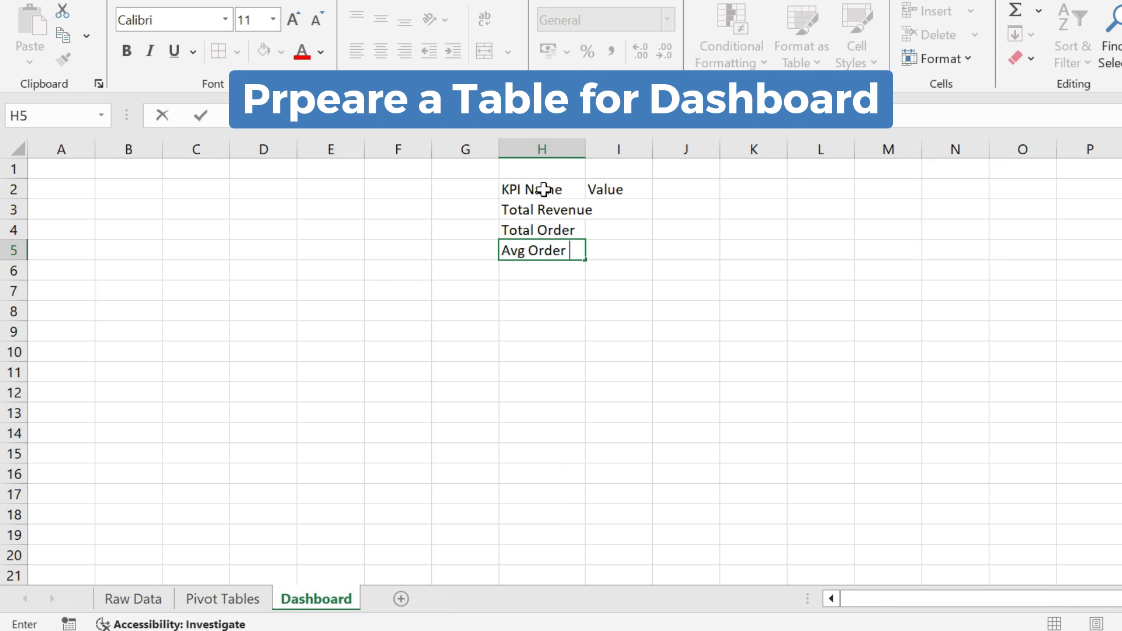
{"action": "type", "text": "Value"}
{"action": "key", "text": "Return"}
Step: Select the KPI range H2:I5 and autofit its column widths to the contents
{"action": "key", "text": "Up"}
{"action": "key", "text": "Right"}
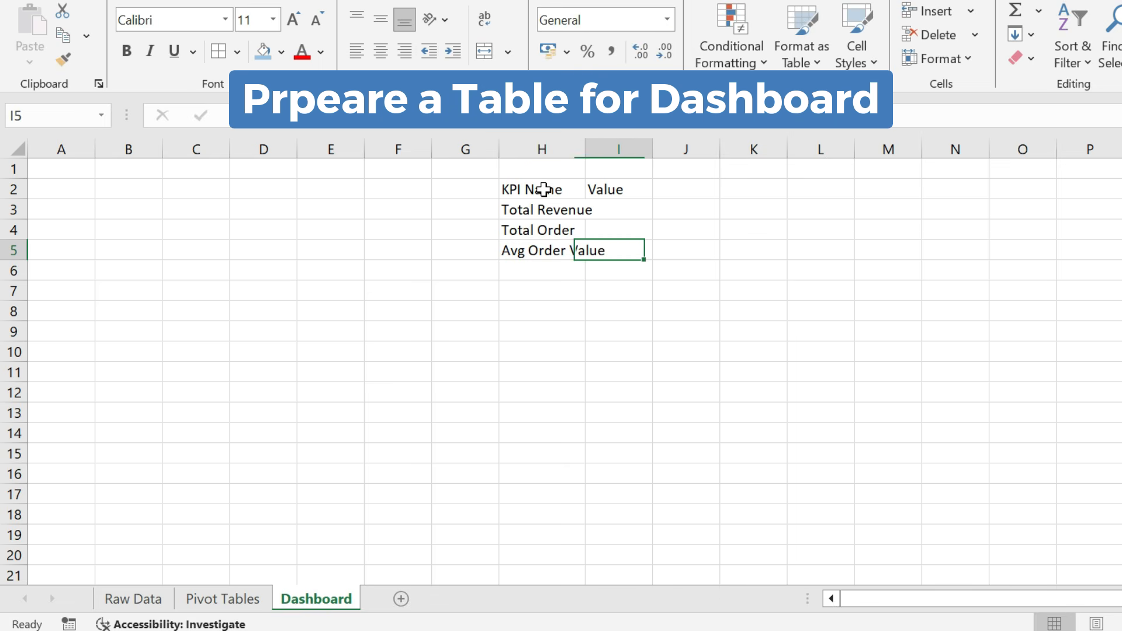
{"action": "key", "text": "Up"}
{"action": "key", "text": "Up"}
{"action": "key", "text": "Up"}
{"action": "key", "text": "Left"}
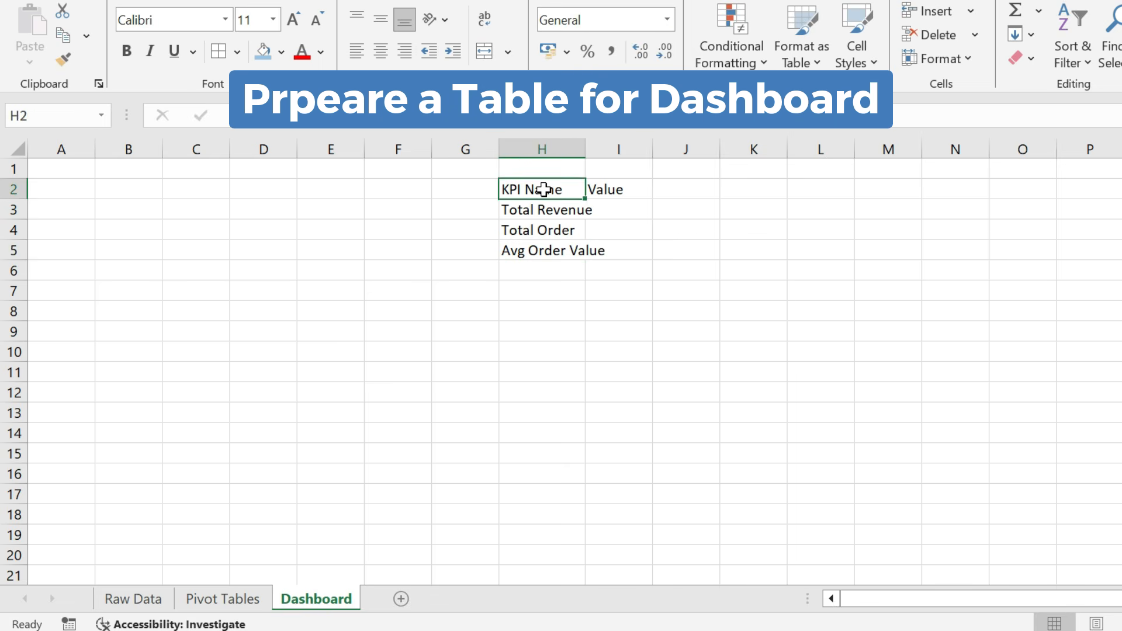
{"action": "key", "text": "ctrl+a"}
{"action": "key", "text": "alt+o"}
{"action": "key", "text": "c"}
{"action": "key", "text": "a"}
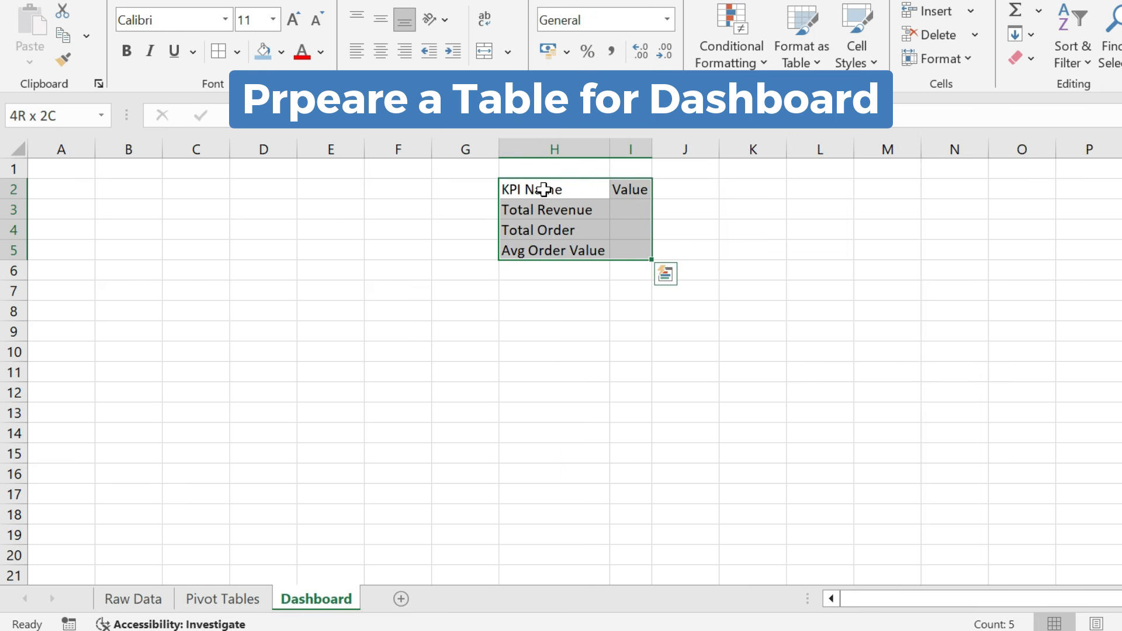
Step: Format the KPI range H2:I5 as a bordered, centred table with a bold blue header row and no filter buttons
{"action": "key", "text": "ctrl+t"}
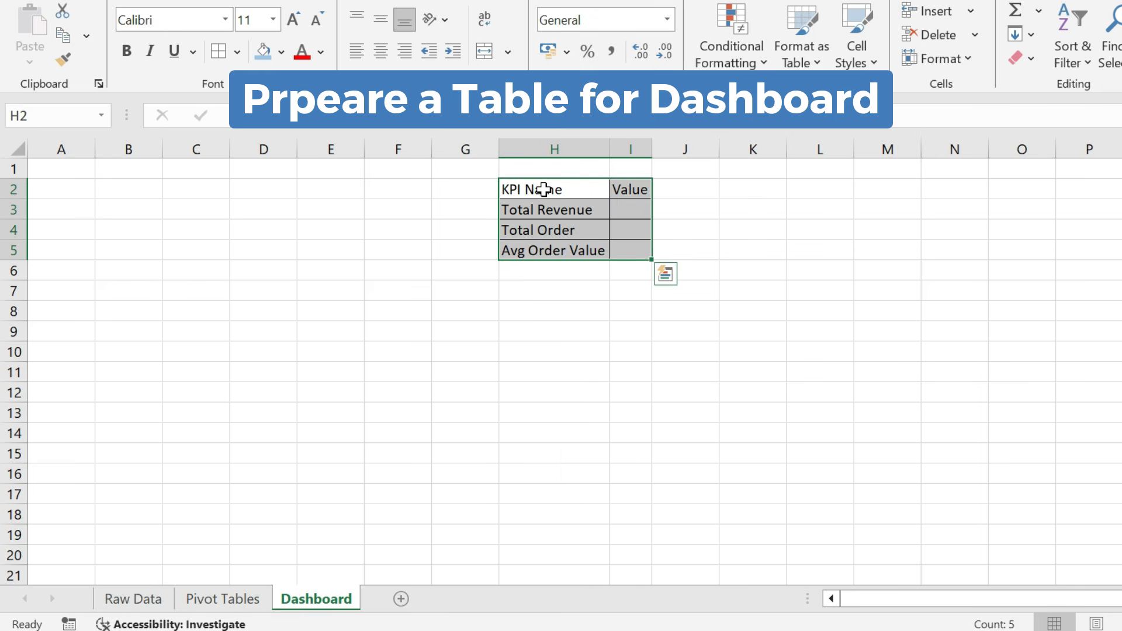
{"action": "key", "text": "Return"}
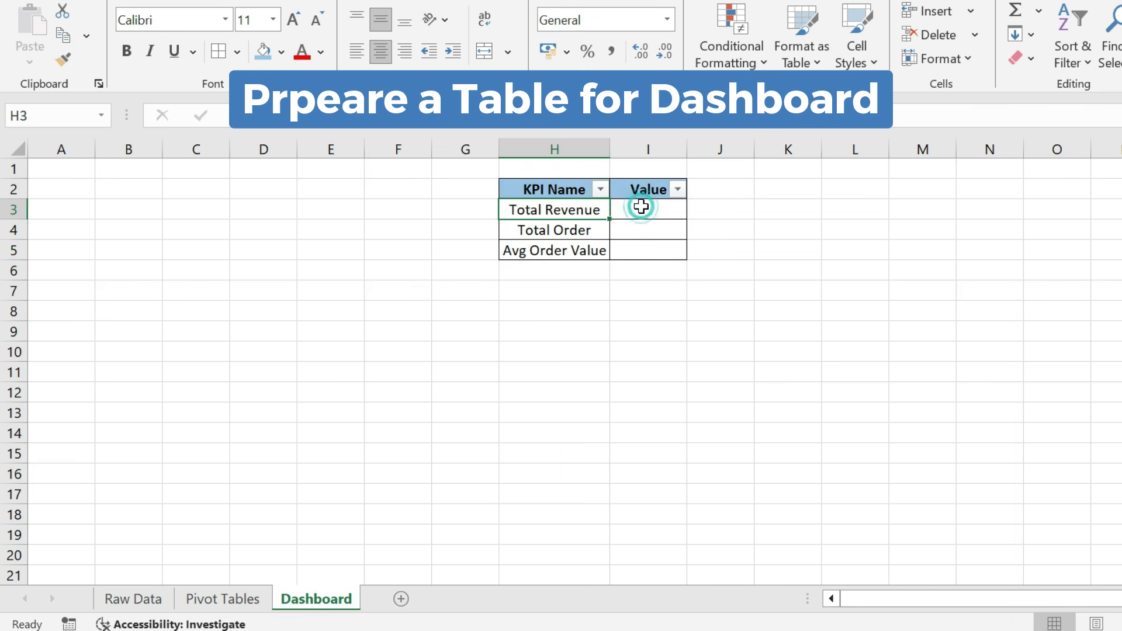
{"action": "left_click", "coordinate": [641, 207]}
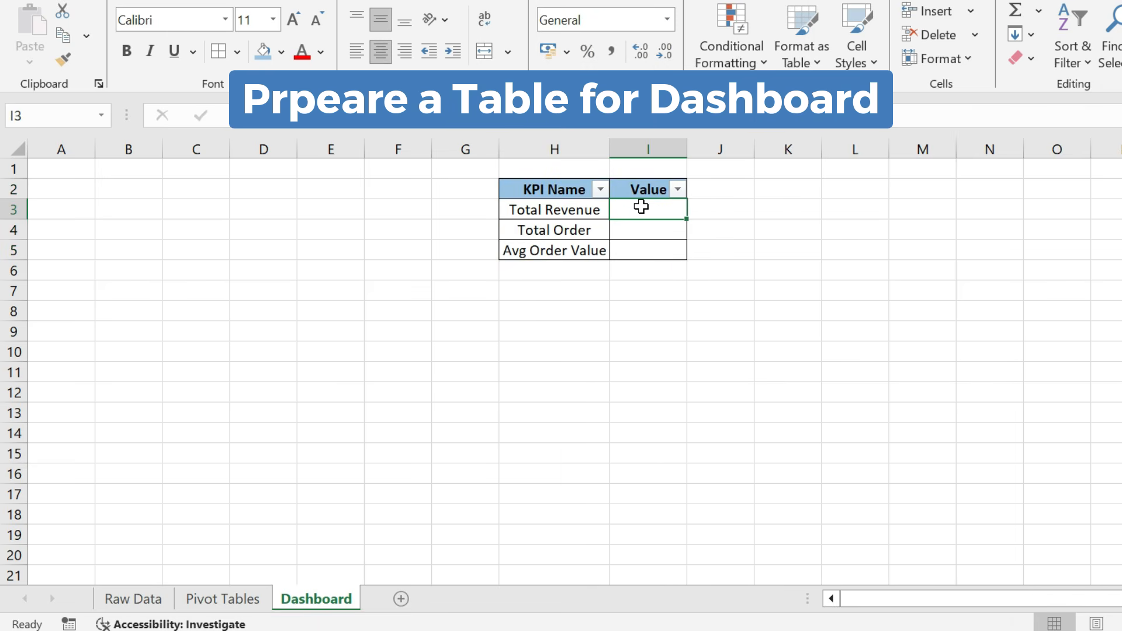
{"action": "key", "text": "alt+d"}
{"action": "key", "text": "f"}
{"action": "key", "text": "f"}
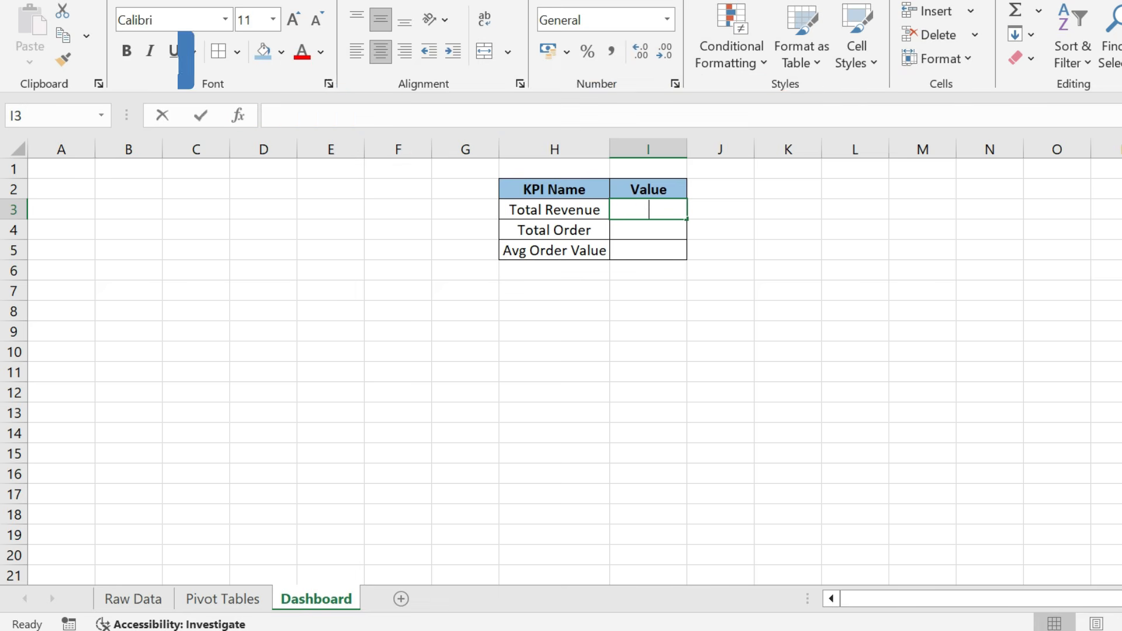
Step: Calculate Total Revenue in I3 with a SUM formula over the Revenue column G:G of the Raw Data sheet
{"action": "type", "text": "=sum"}
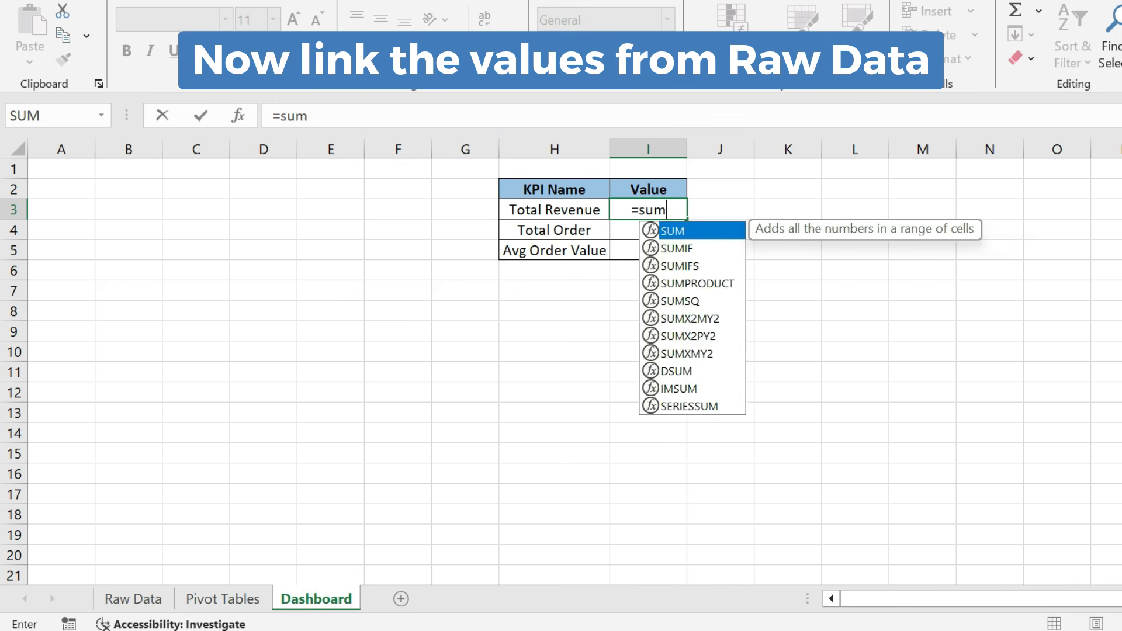
{"action": "key", "text": "Tab"}
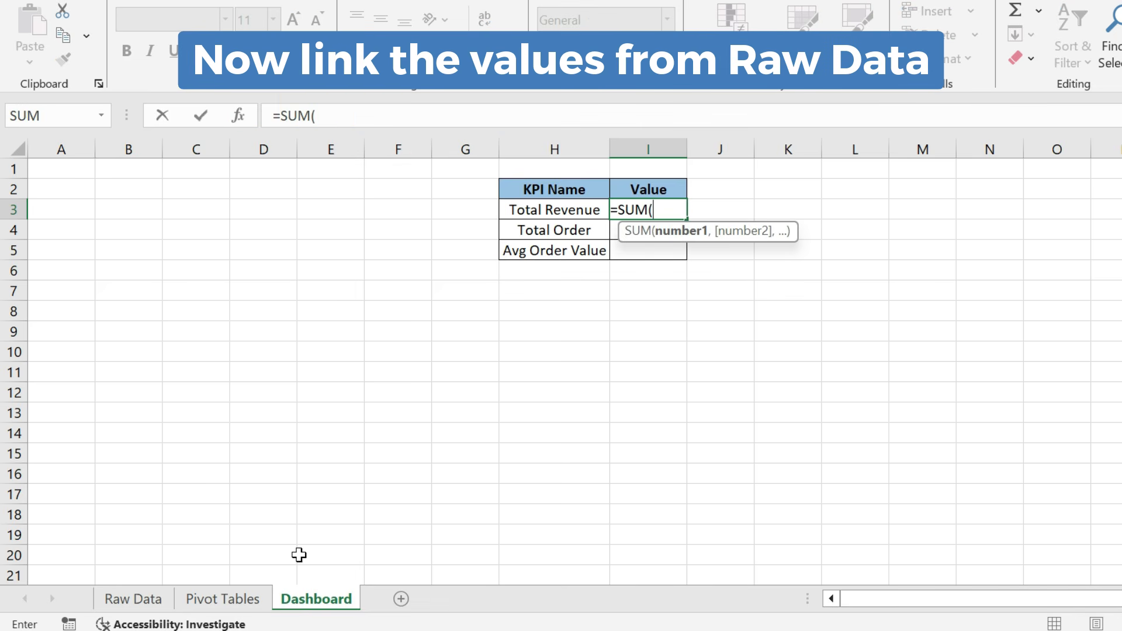
{"action": "left_click", "coordinate": [135, 599]}
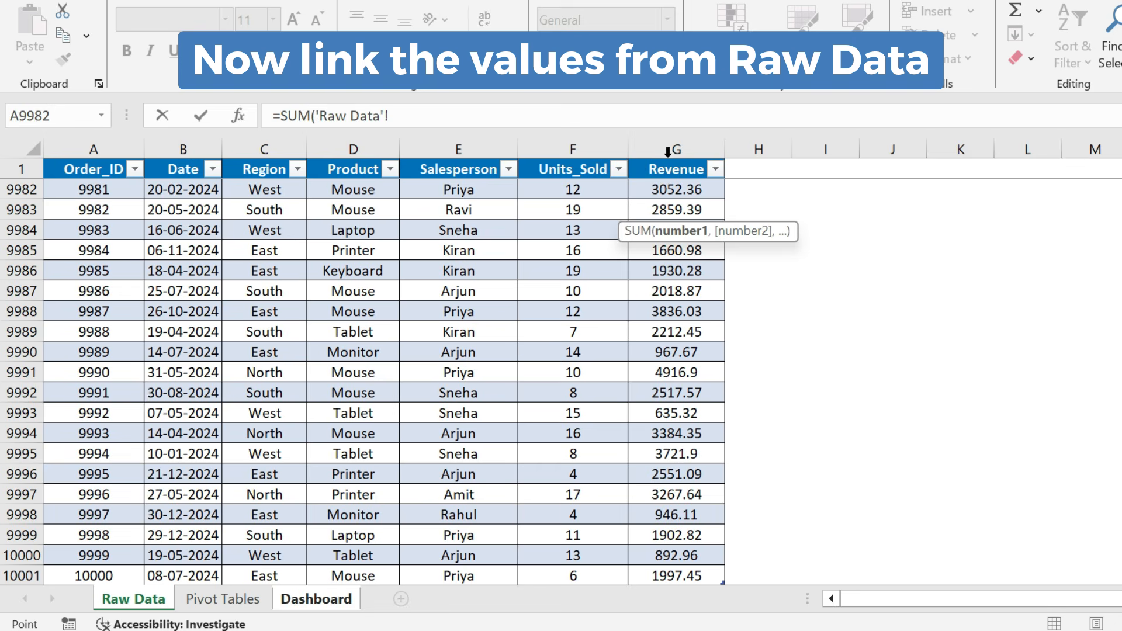
{"action": "left_click", "coordinate": [667, 152]}
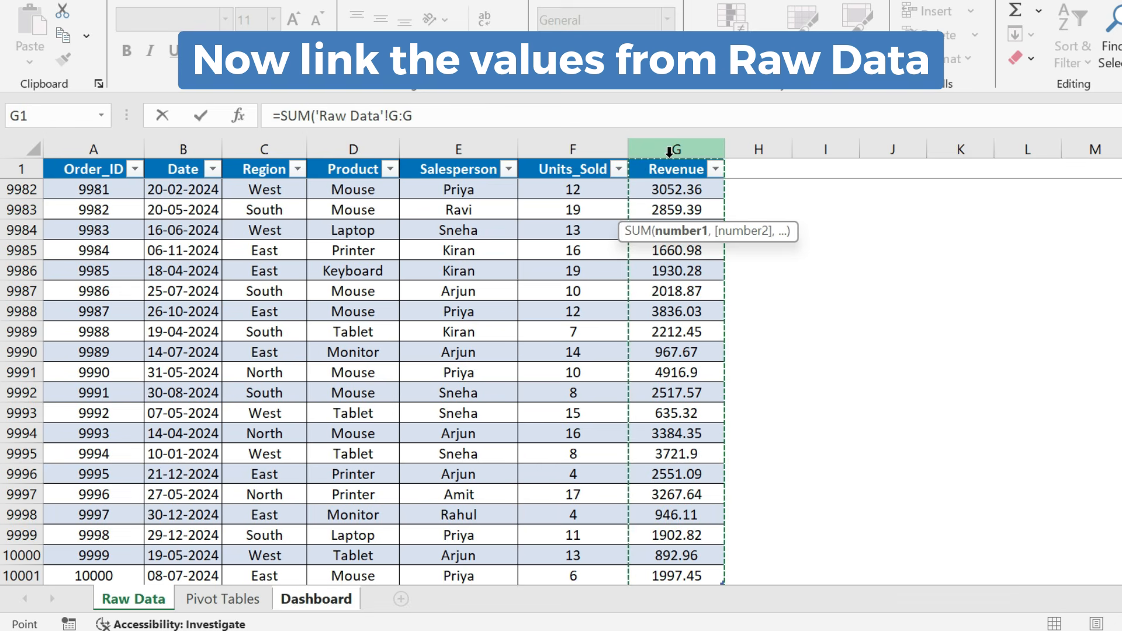
{"action": "key", "text": "Return"}
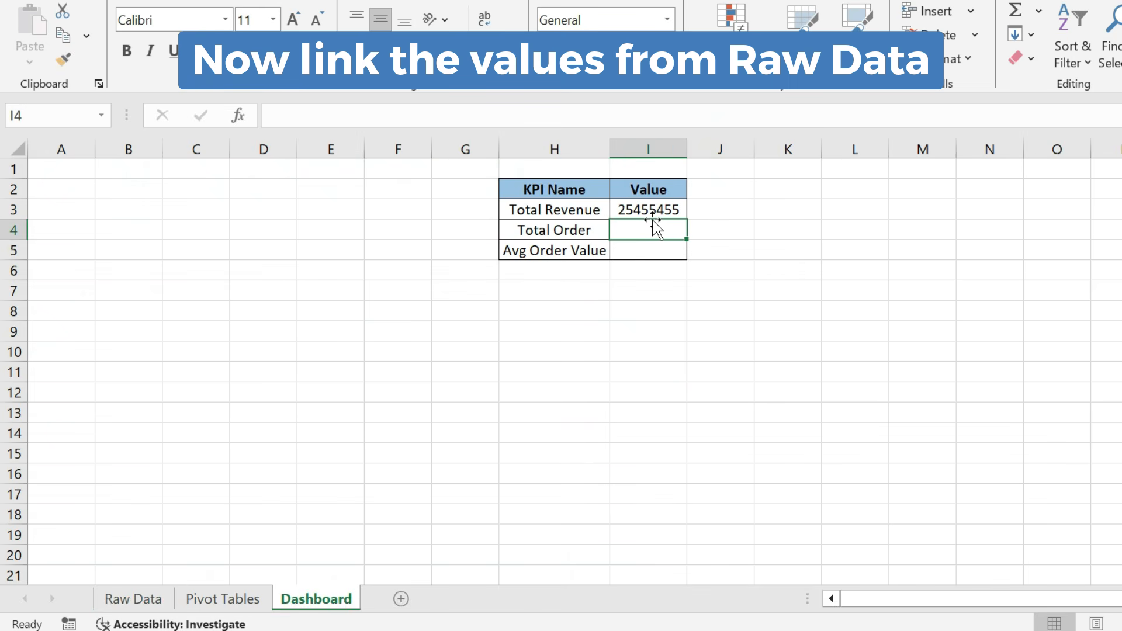
Step: Calculate Total Order in I4 with the formula =COUNTA(Table3[Order_ID]), referencing the order IDs on the Raw Data sheet
{"action": "type", "text": "=counta"}
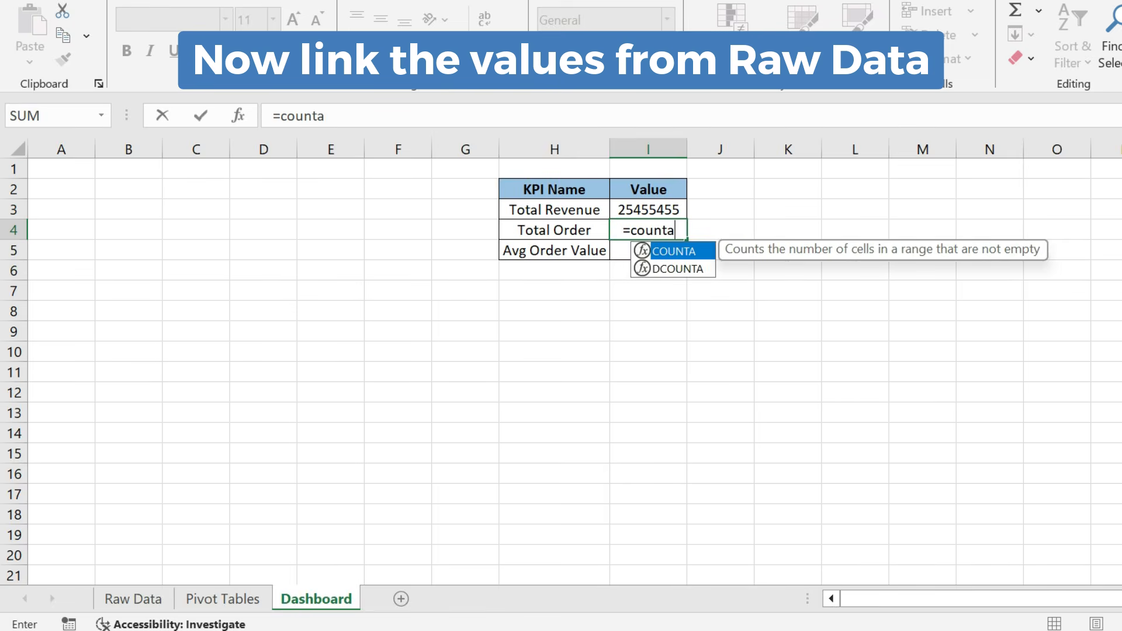
{"action": "key", "text": "Tab"}
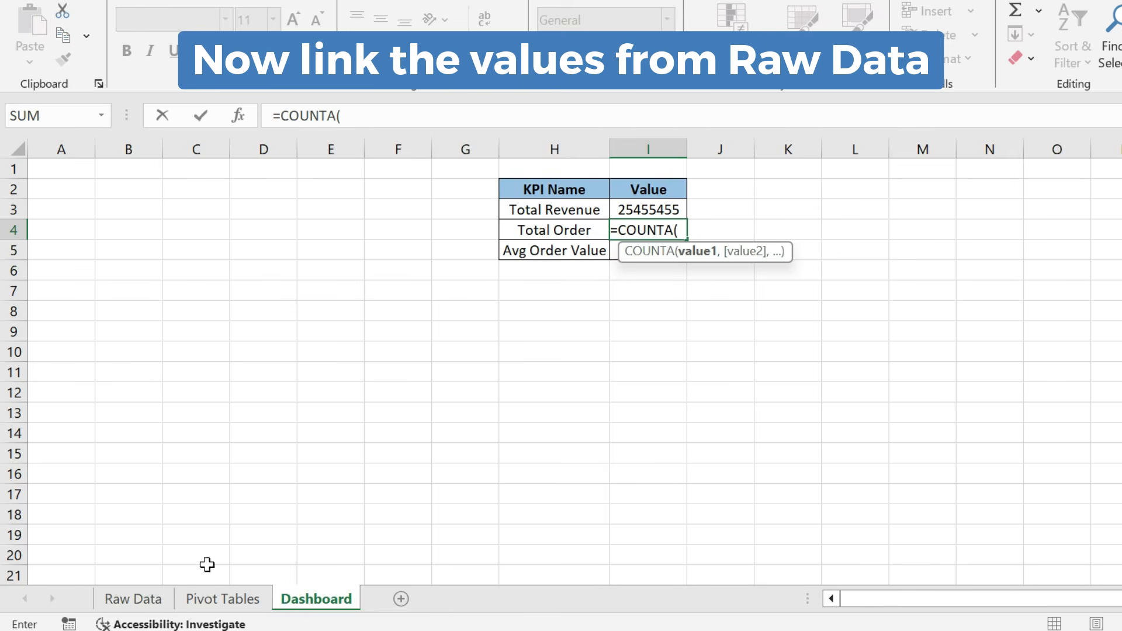
{"action": "left_click", "coordinate": [138, 604]}
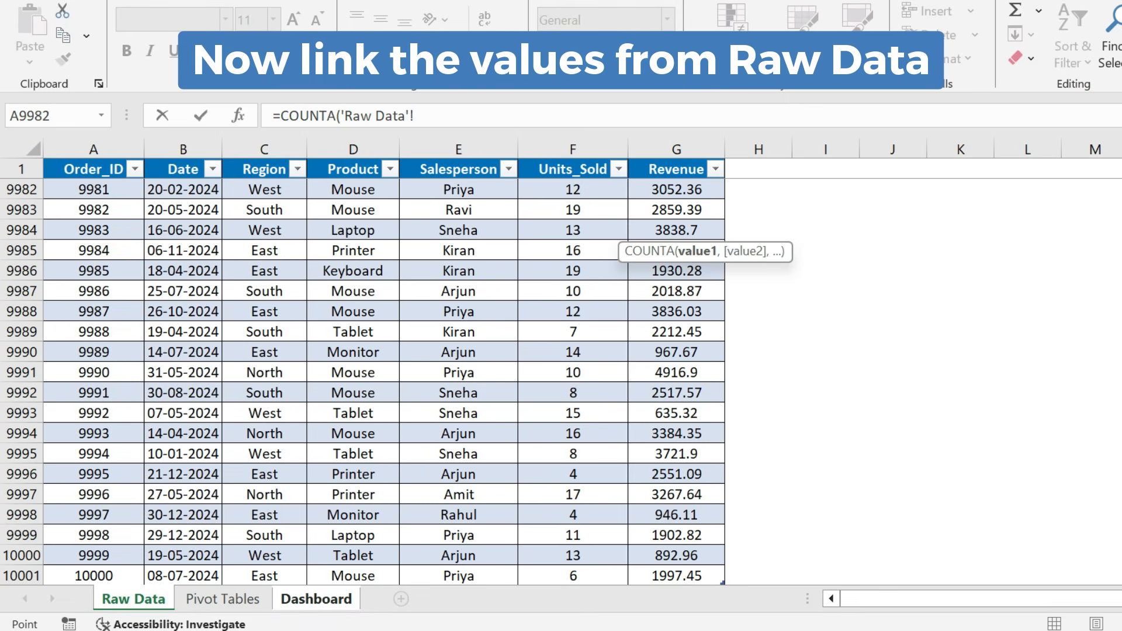
{"action": "left_click_drag", "start_coordinate": [1121, 561], "coordinate": [1121, 164]}
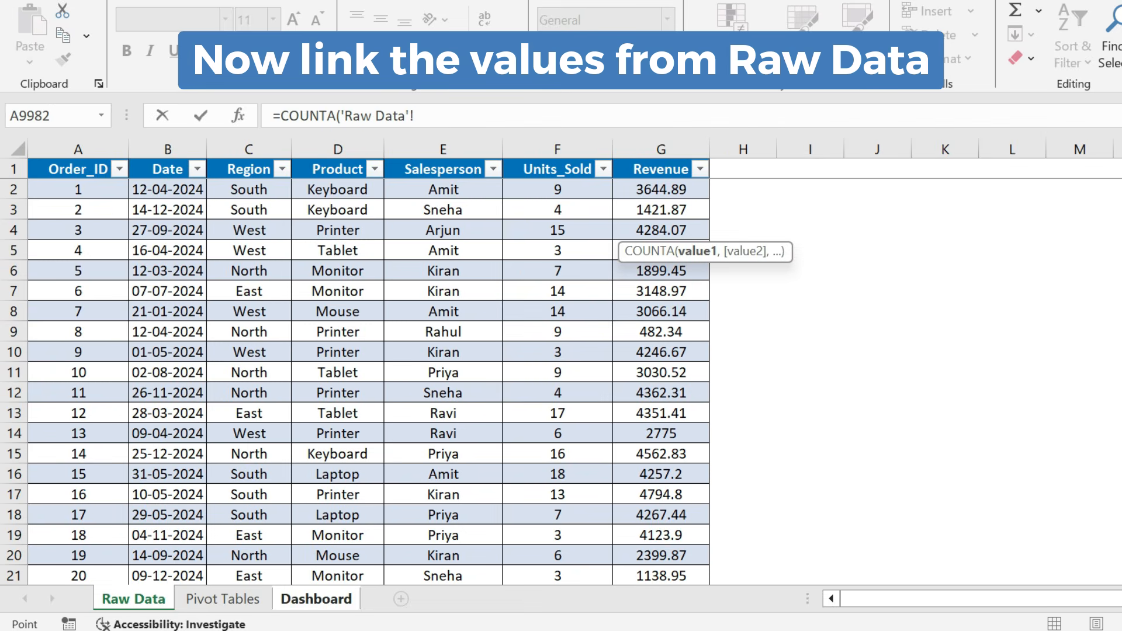
{"action": "left_click", "coordinate": [94, 193]}
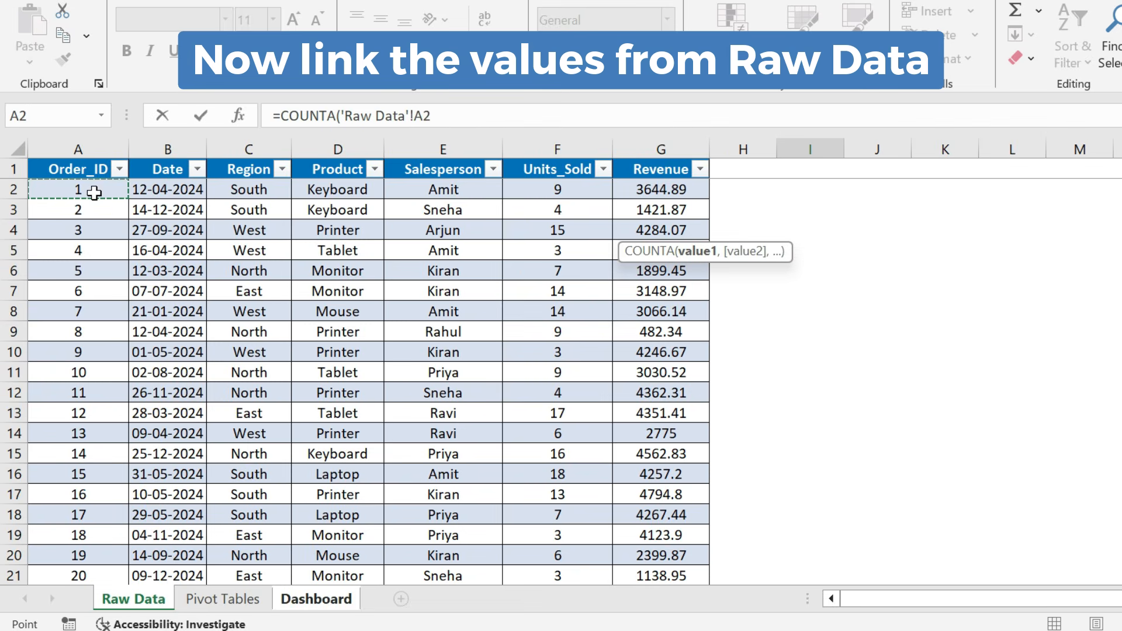
{"action": "key", "text": "ctrl+shift+Down"}
{"action": "key", "text": "Return"}
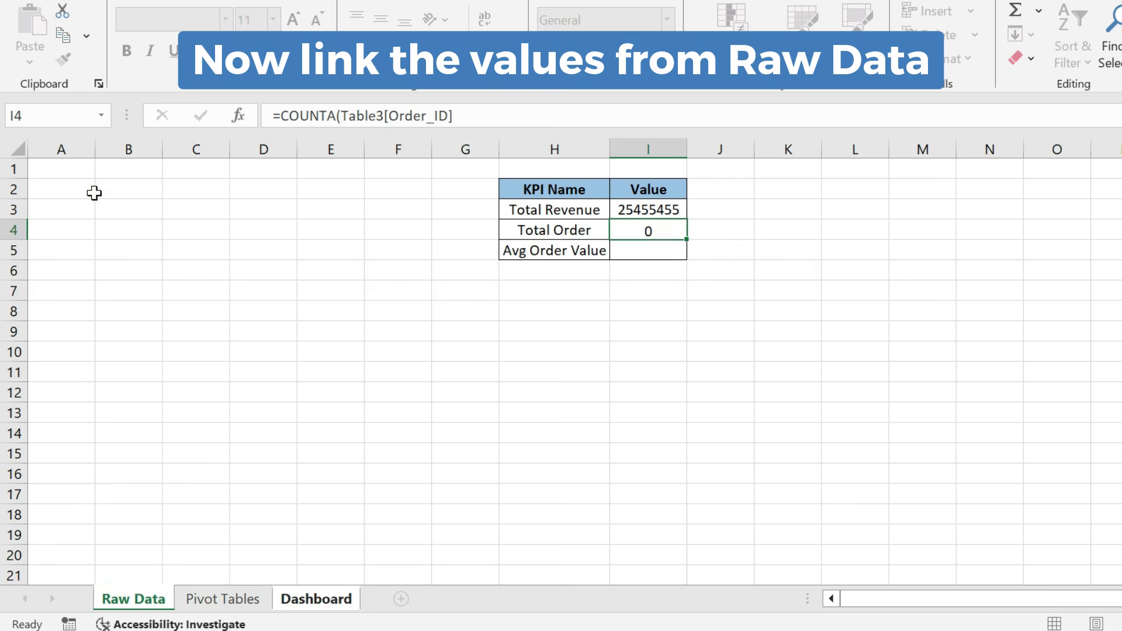
Step: Calculate Avg Order Value in I5 by dividing Total Revenue by Total Order with the formula =I3/I4
{"action": "type", "text": "="}
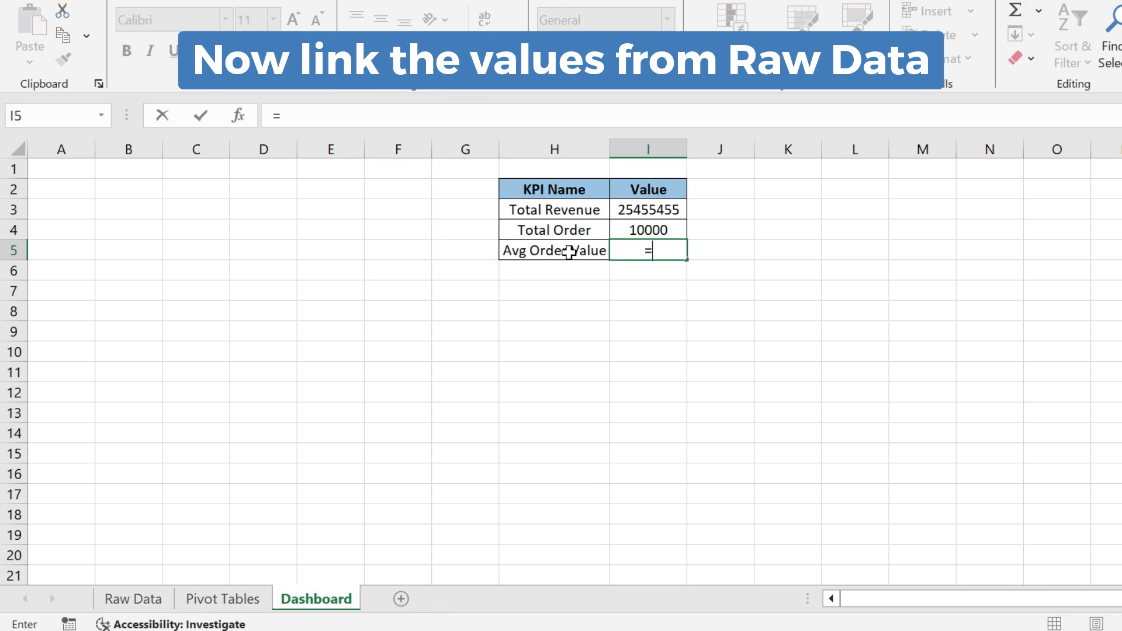
{"action": "key", "text": "Up"}
{"action": "key", "text": "Up"}
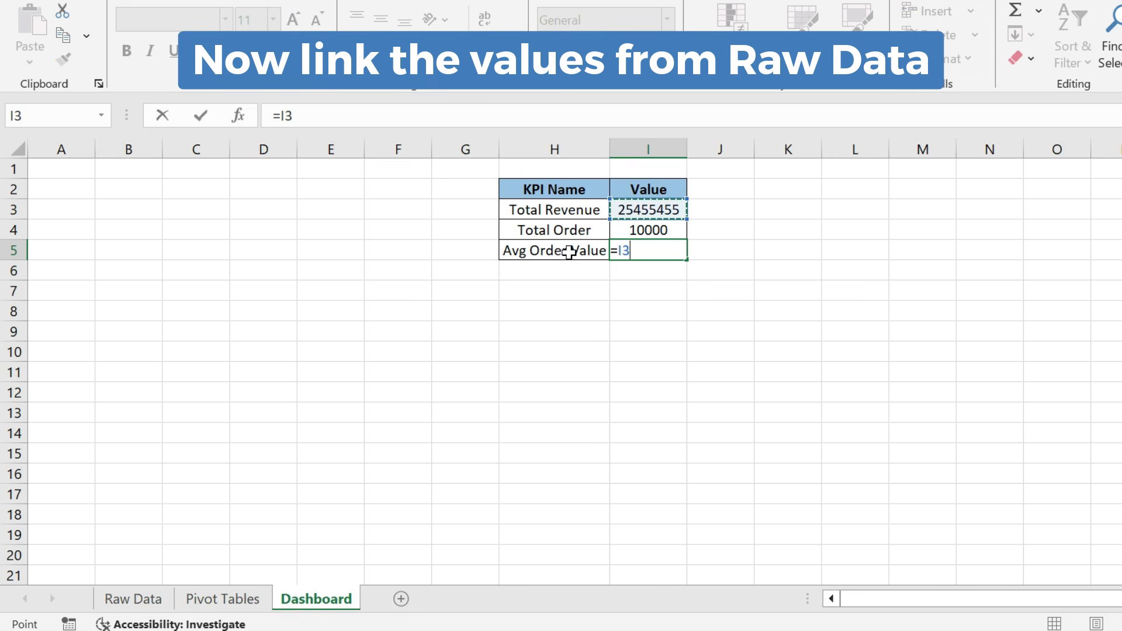
{"action": "type", "text": "/"}
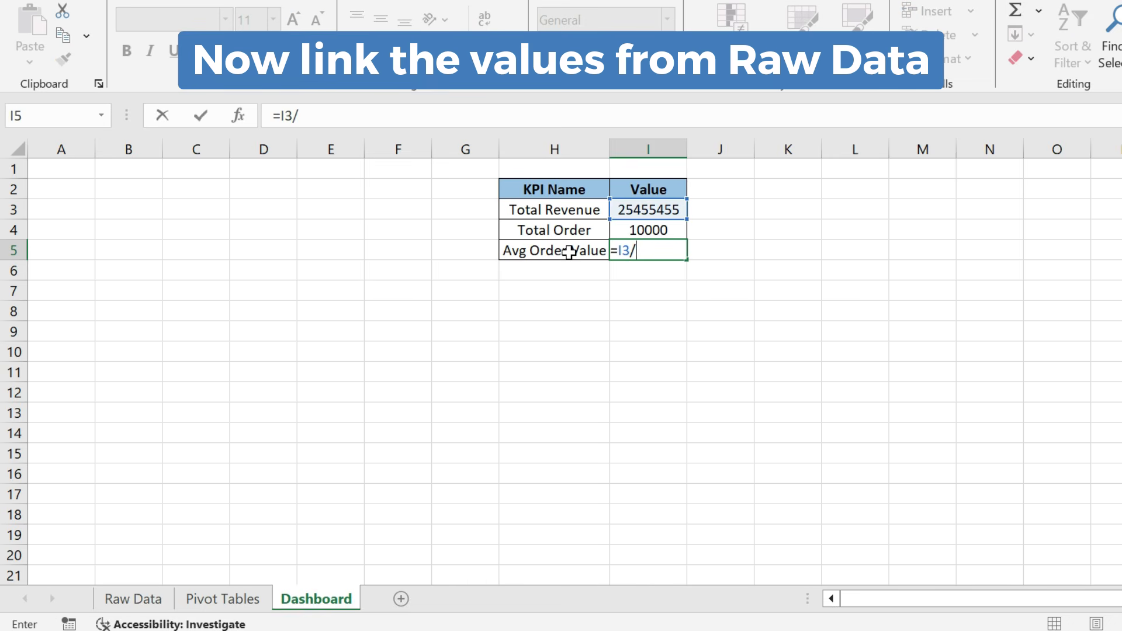
{"action": "left_click", "coordinate": [669, 232]}
{"action": "key", "text": "Return"}
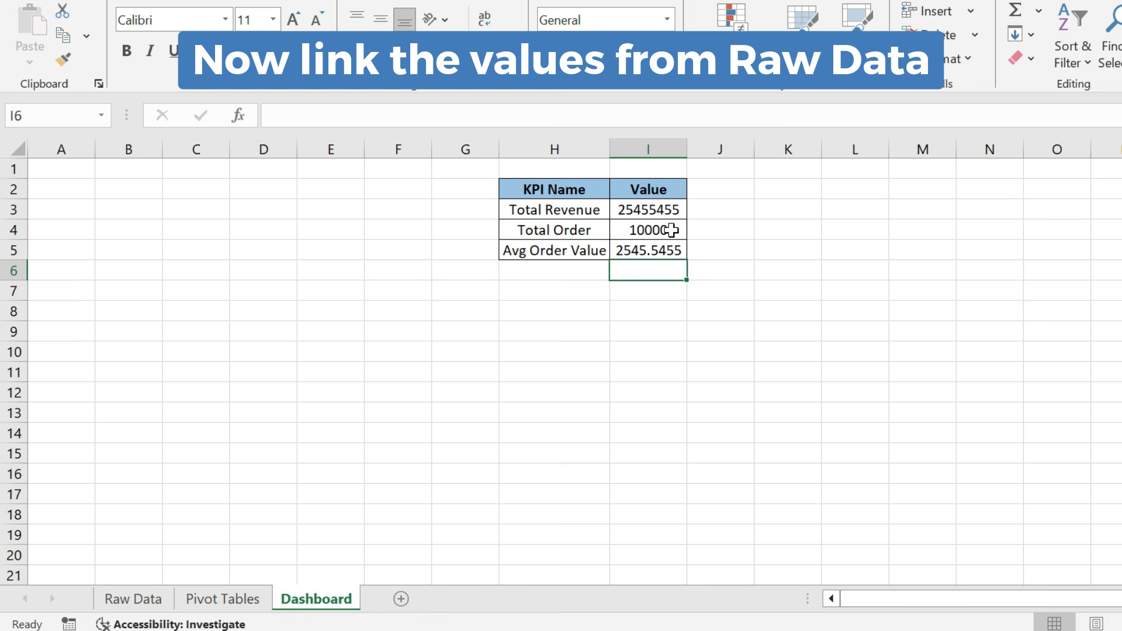
Step: Format the Total Revenue and Avg Order Value cells I3 and I5 as Number with a 1000 separator and 0 decimal places
{"action": "key", "text": "Up"}
{"action": "key", "text": "Up"}
{"action": "key", "text": "Up"}
{"action": "left_click", "coordinate": [669, 247], "text": "ctrl"}
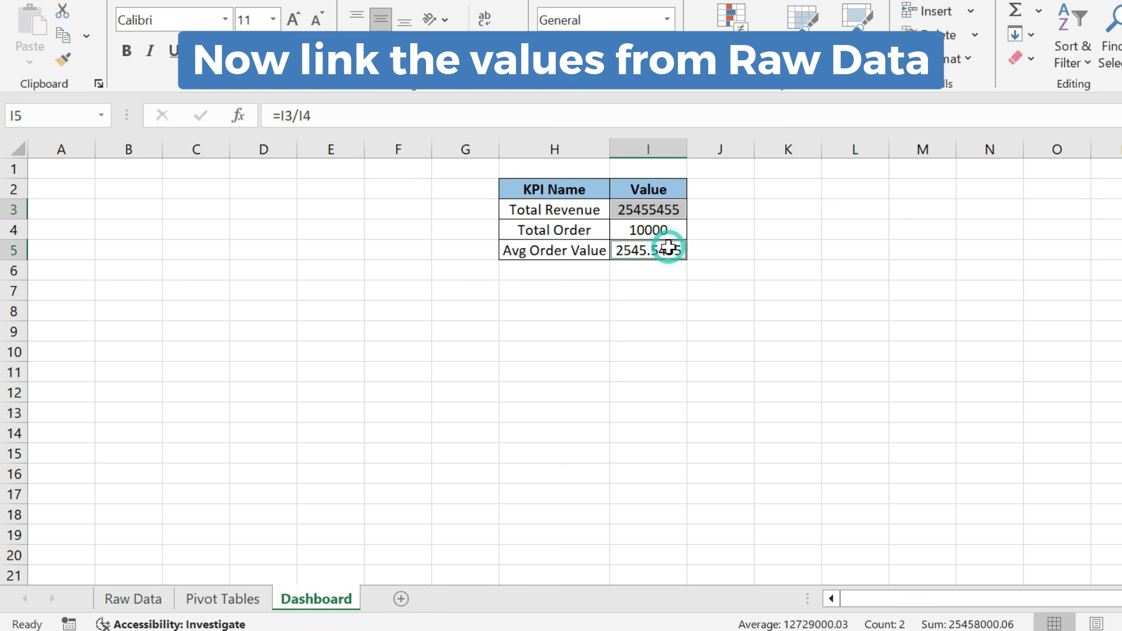
{"action": "right_click", "coordinate": [669, 248]}
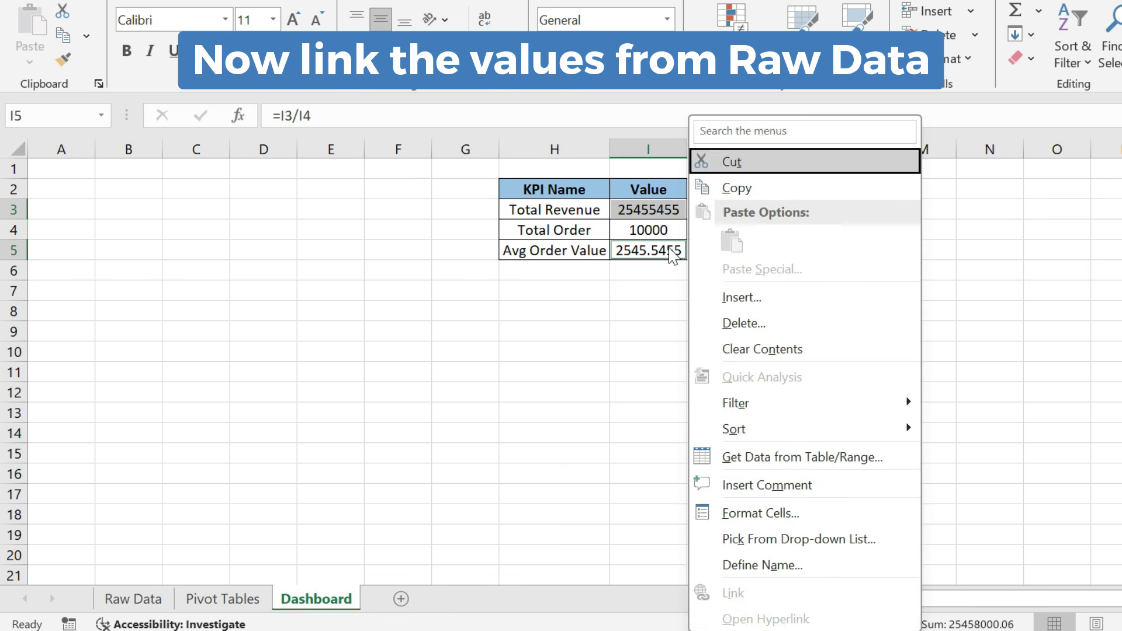
{"action": "left_click", "coordinate": [754, 512]}
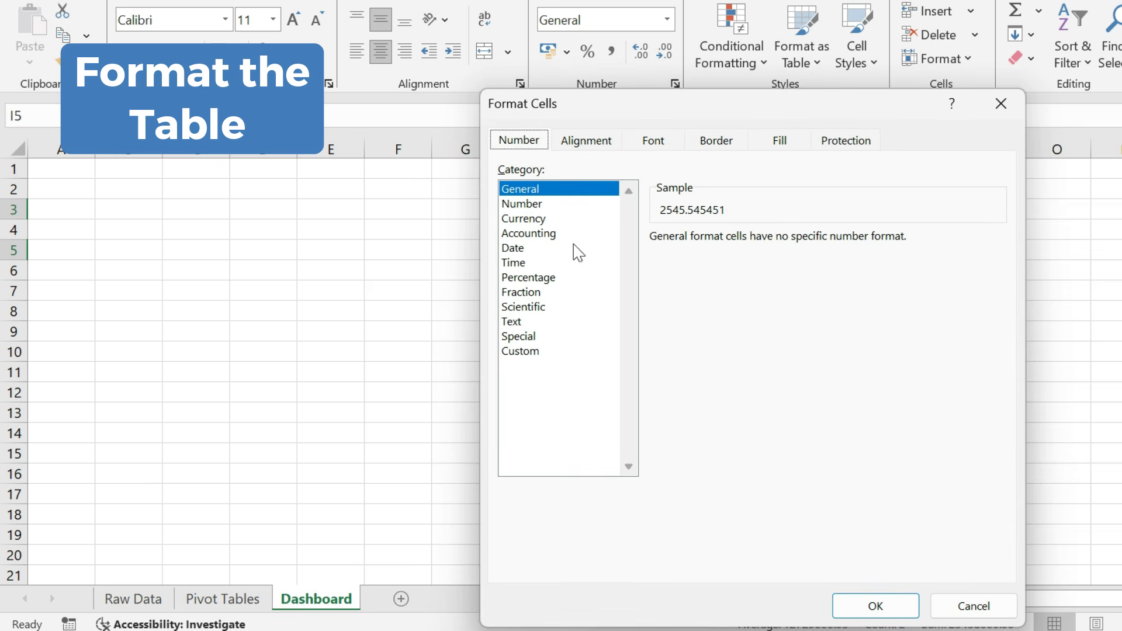
{"action": "left_click", "coordinate": [548, 205]}
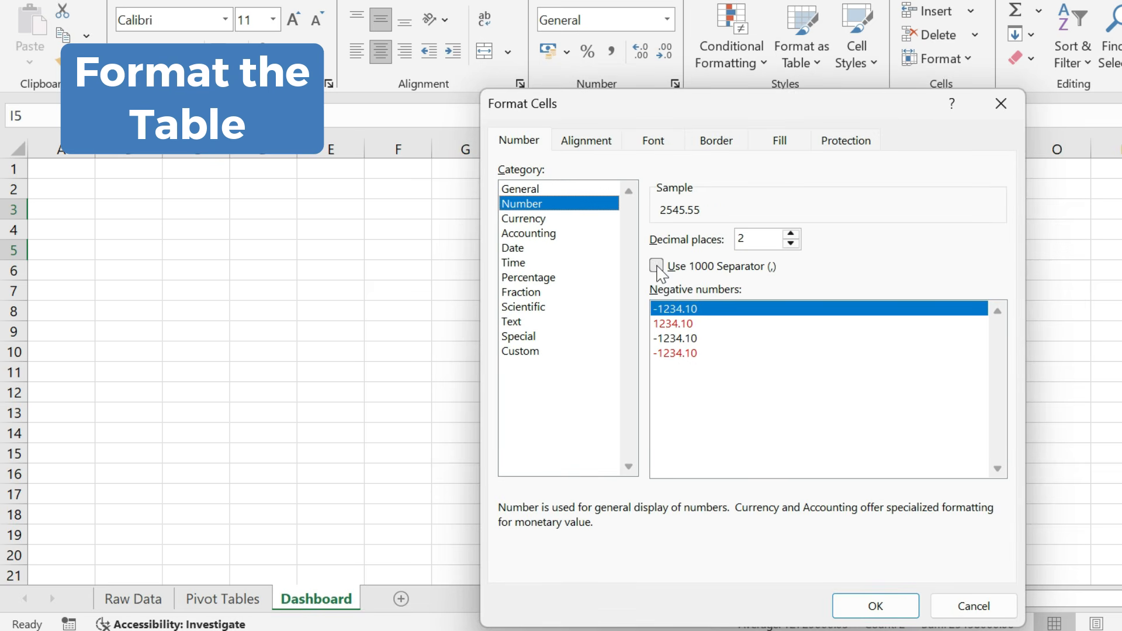
{"action": "left_click", "coordinate": [656, 266]}
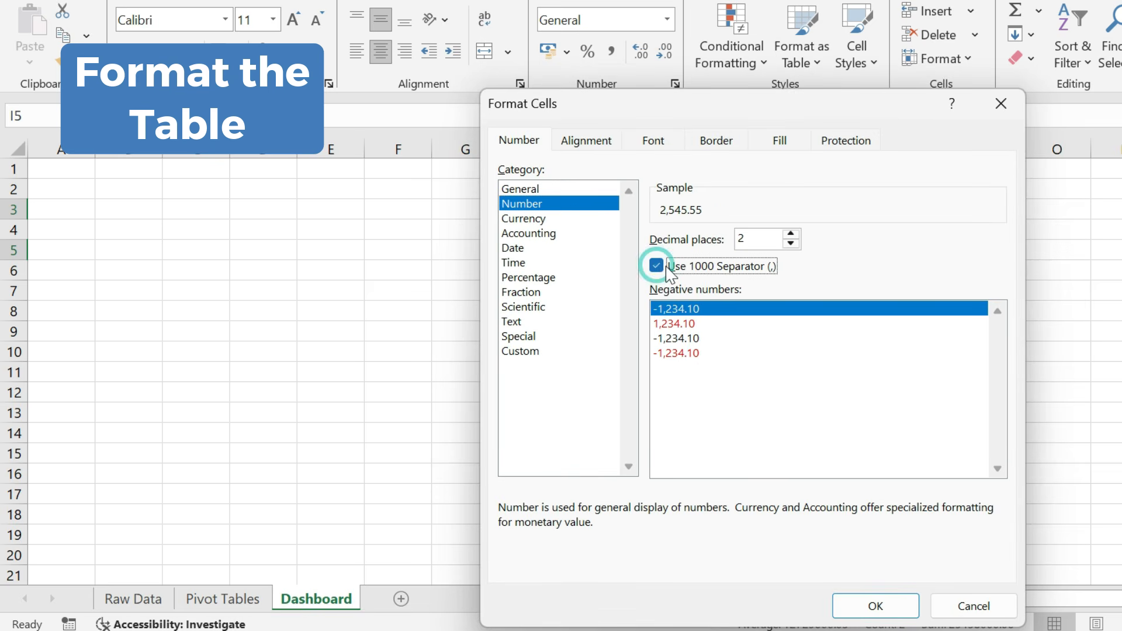
{"action": "left_click", "coordinate": [790, 243]}
{"action": "left_click", "coordinate": [791, 243]}
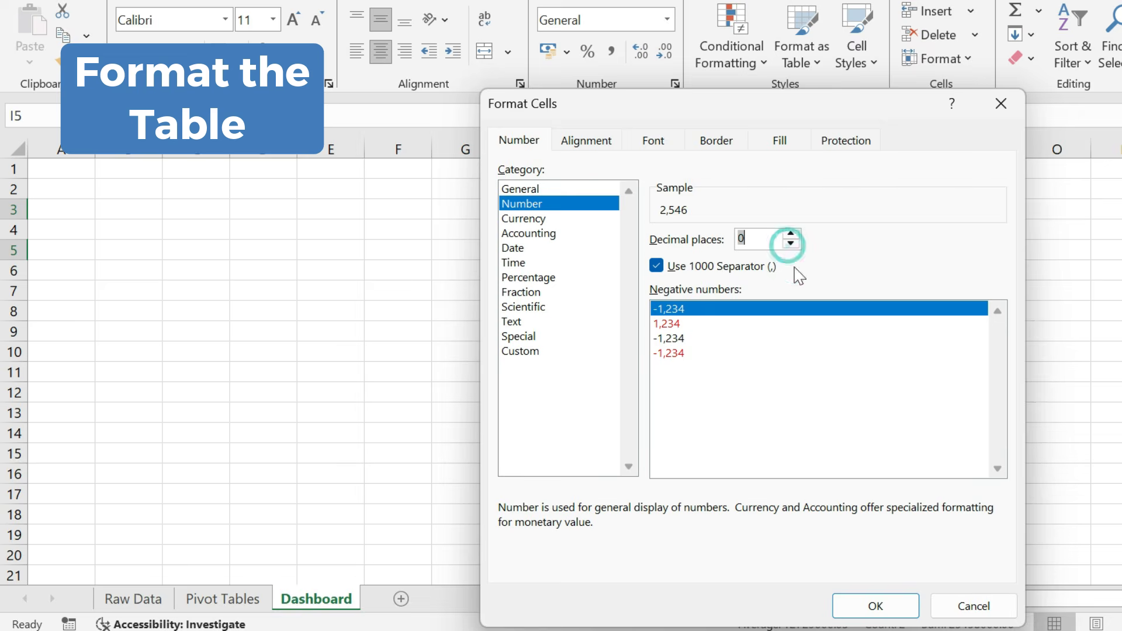
{"action": "left_click", "coordinate": [874, 606]}
Step: Format the Total Order value in I4 as Number with a 1000 separator and 0 decimal places
{"action": "left_click", "coordinate": [651, 231]}
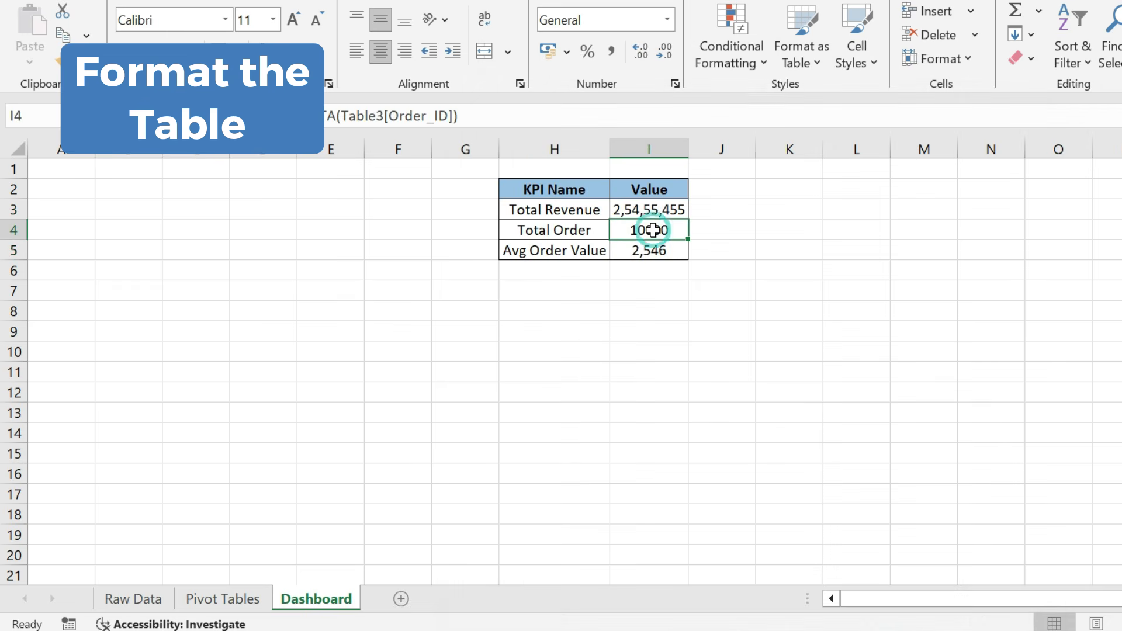
{"action": "right_click", "coordinate": [654, 233]}
{"action": "key", "text": "f"}
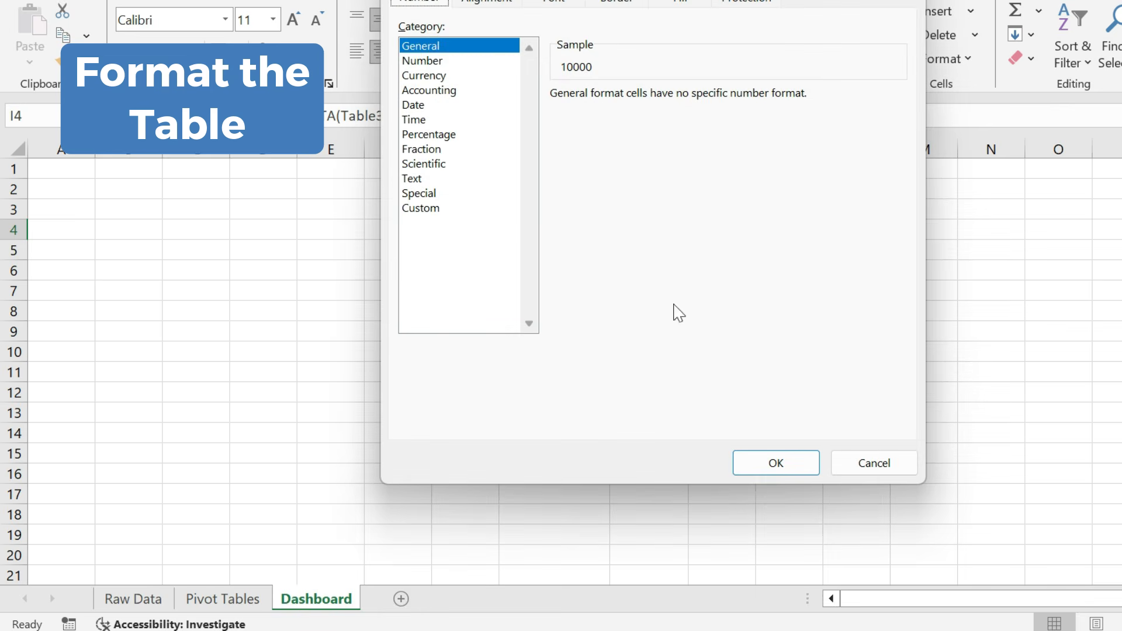
{"action": "left_click", "coordinate": [424, 61]}
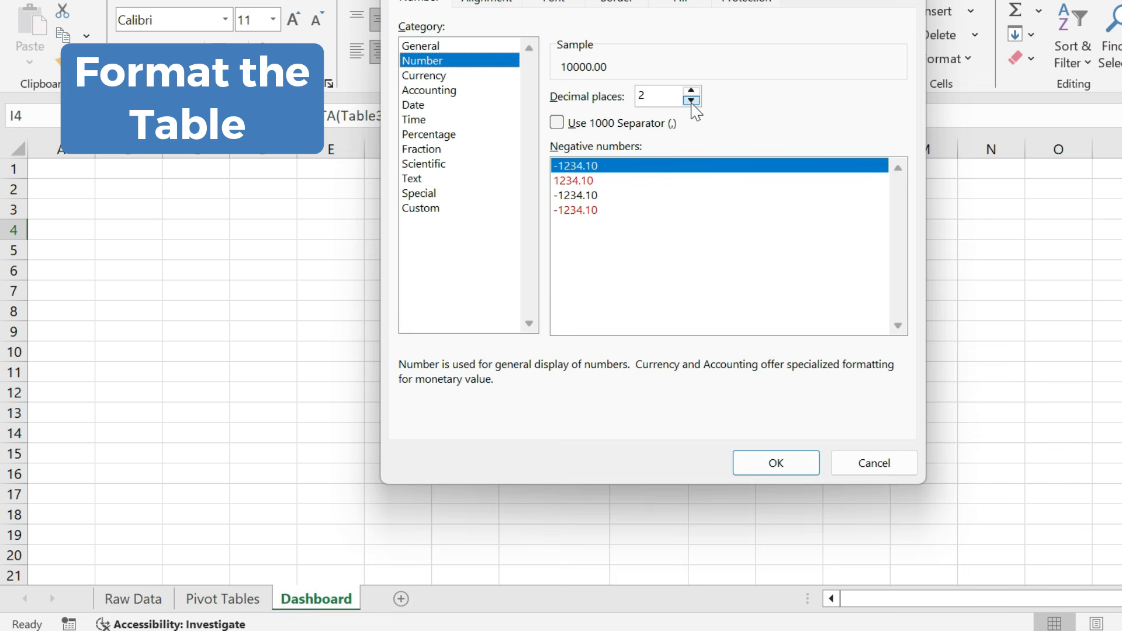
{"action": "left_click", "coordinate": [636, 125]}
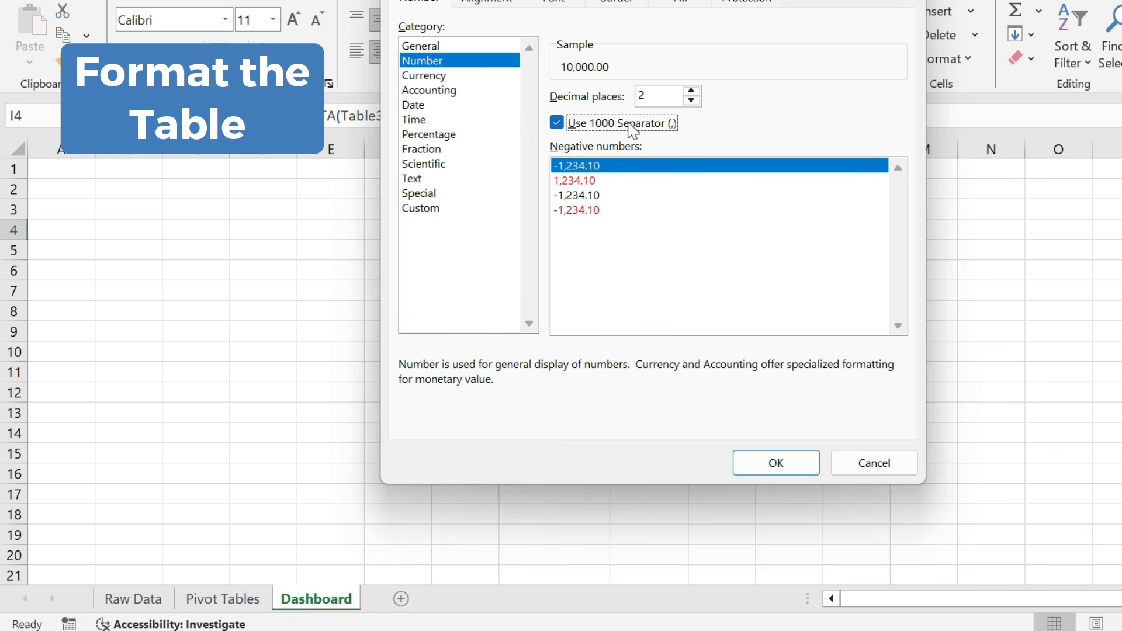
{"action": "left_click", "coordinate": [741, 461]}
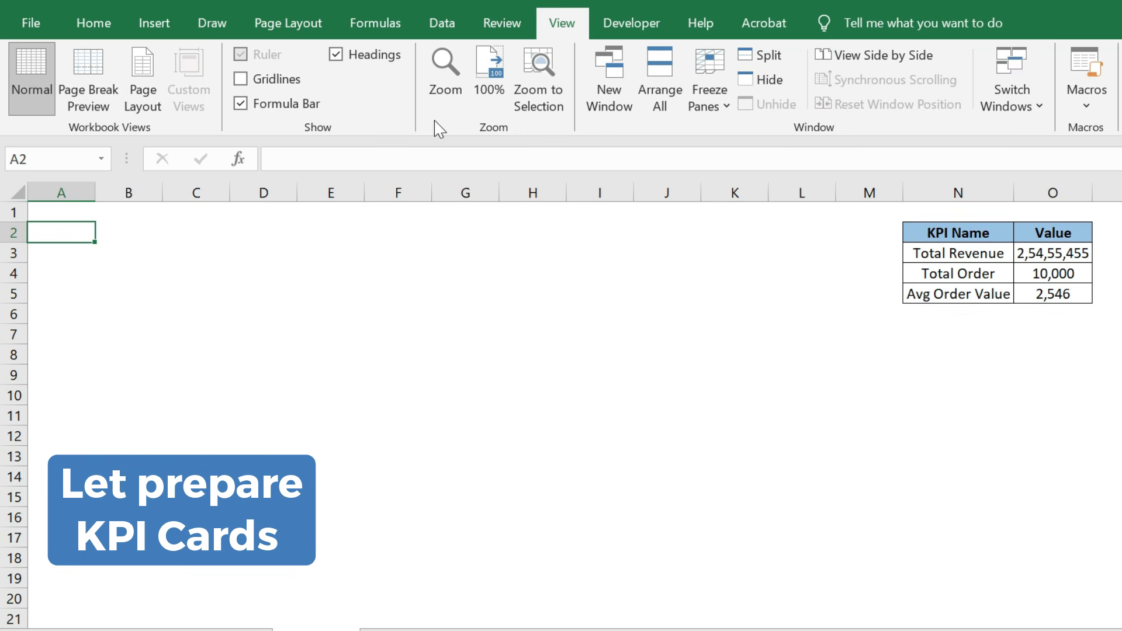
Step: Draw a rounded rectangle on the Dashboard sheet as a KPI card, spanning about A2 to C5
{"action": "left_click", "coordinate": [168, 23]}
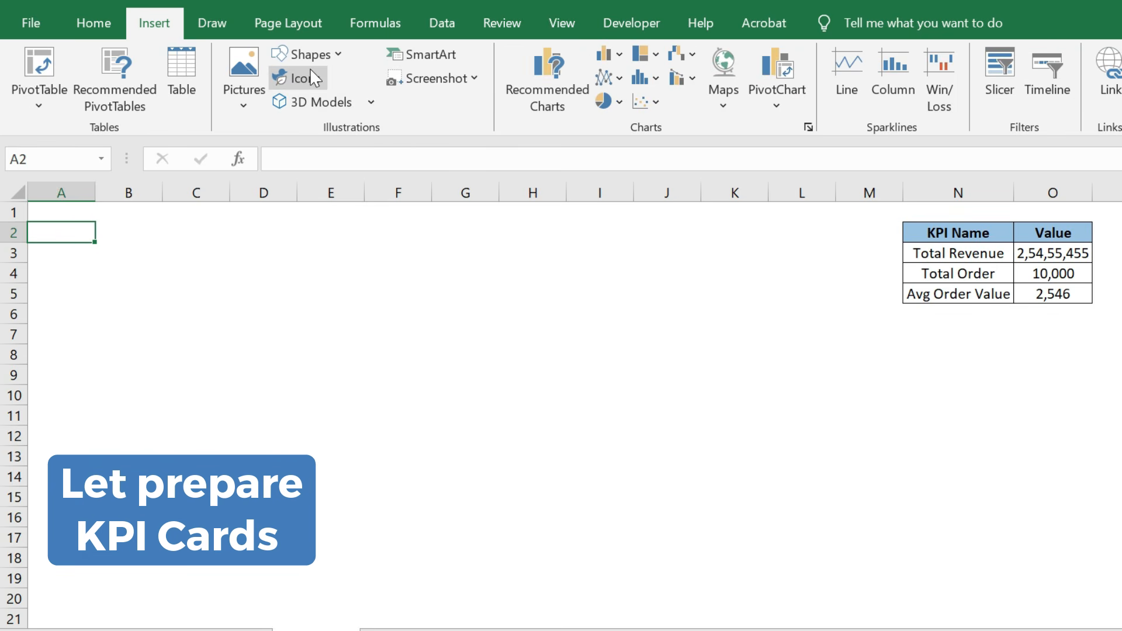
{"action": "left_click", "coordinate": [314, 64]}
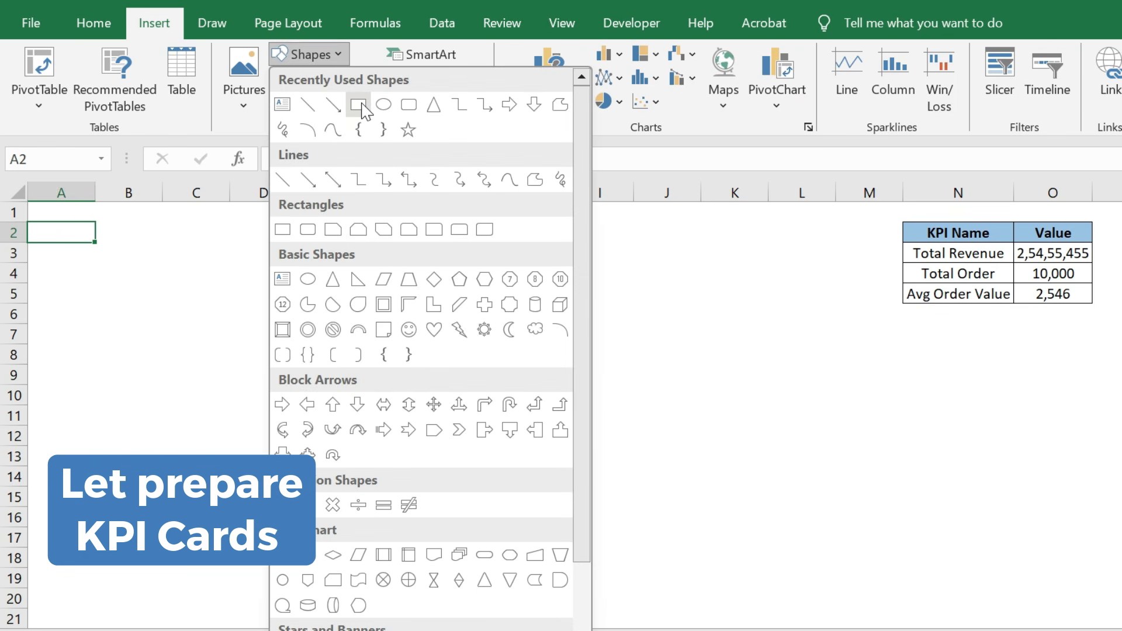
{"action": "left_click", "coordinate": [408, 105]}
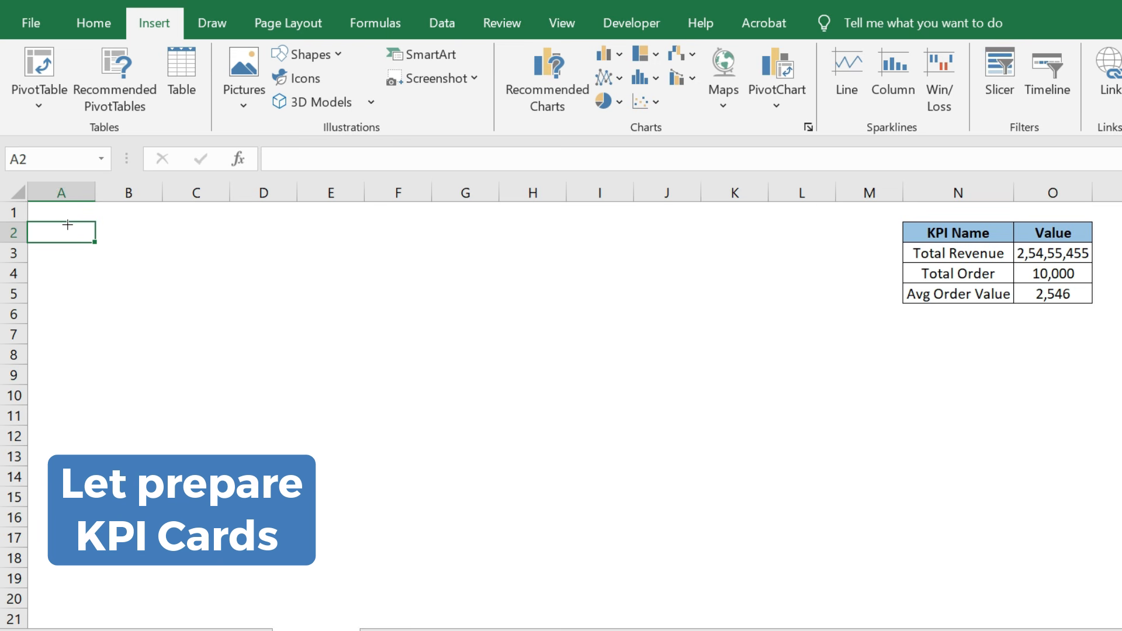
{"action": "left_click_drag", "start_coordinate": [67, 224], "coordinate": [190, 287]}
{"action": "left_click_drag", "start_coordinate": [199, 294], "coordinate": [203, 299]}
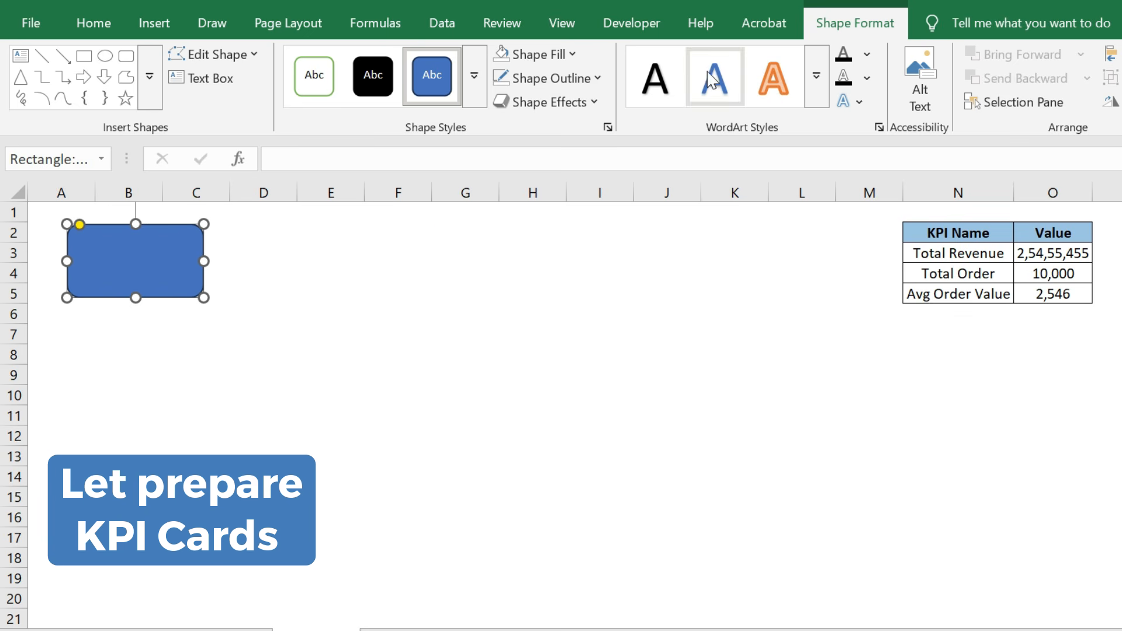
Step: Style the KPI card with the white-filled, green-outlined preset and a 2¼ pt outline weight
{"action": "left_click", "coordinate": [574, 56]}
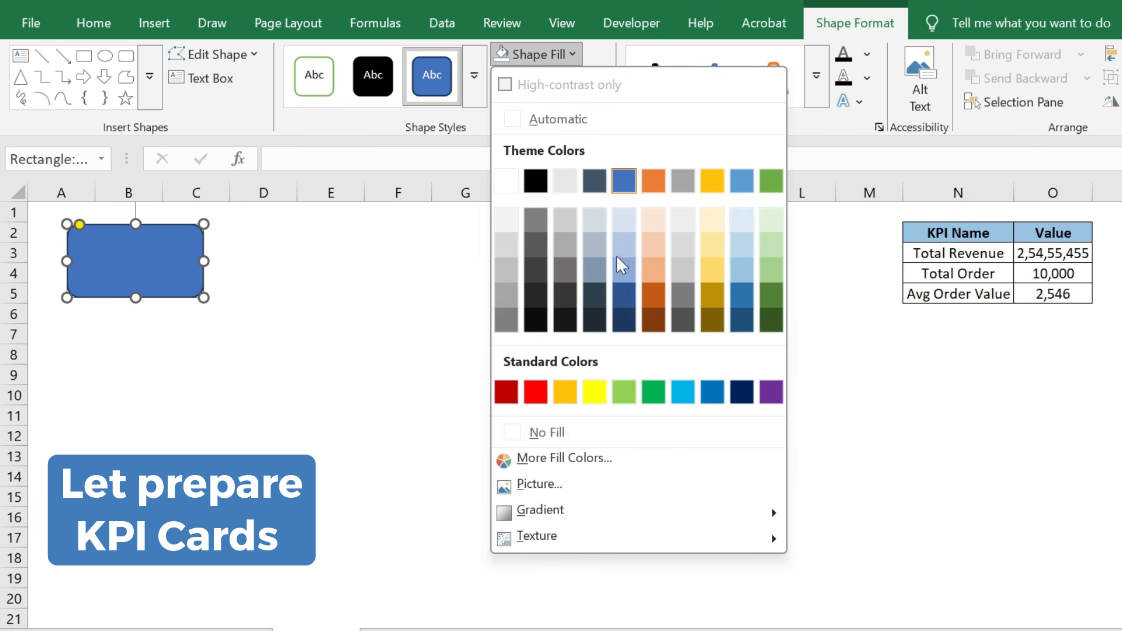
{"action": "left_click", "coordinate": [610, 443]}
{"action": "left_click", "coordinate": [310, 78]}
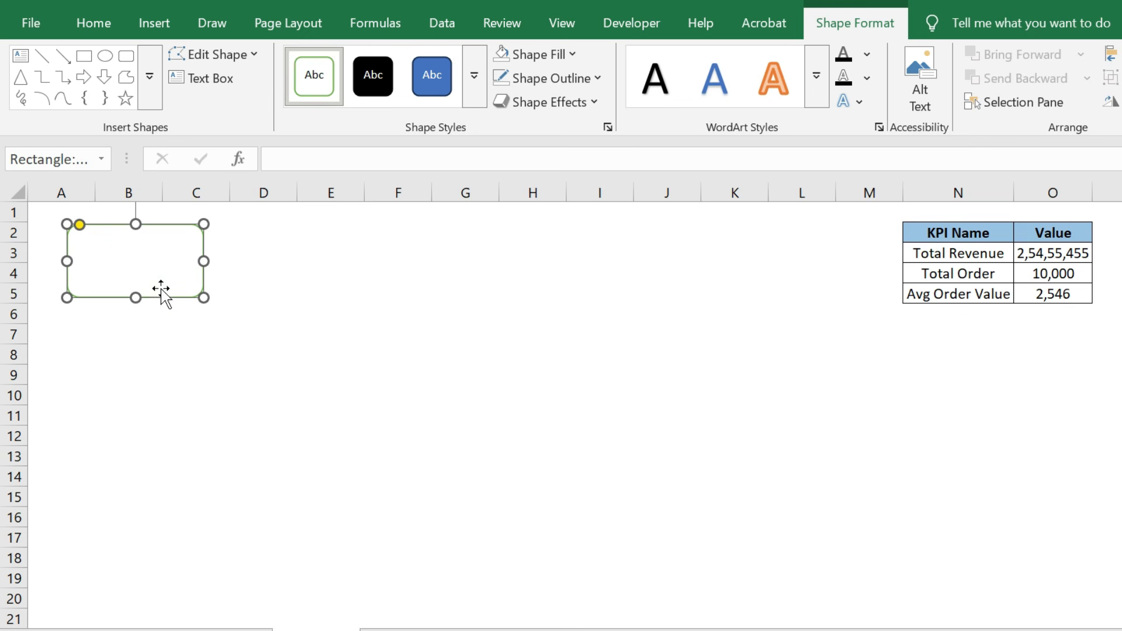
{"action": "left_click", "coordinate": [602, 77]}
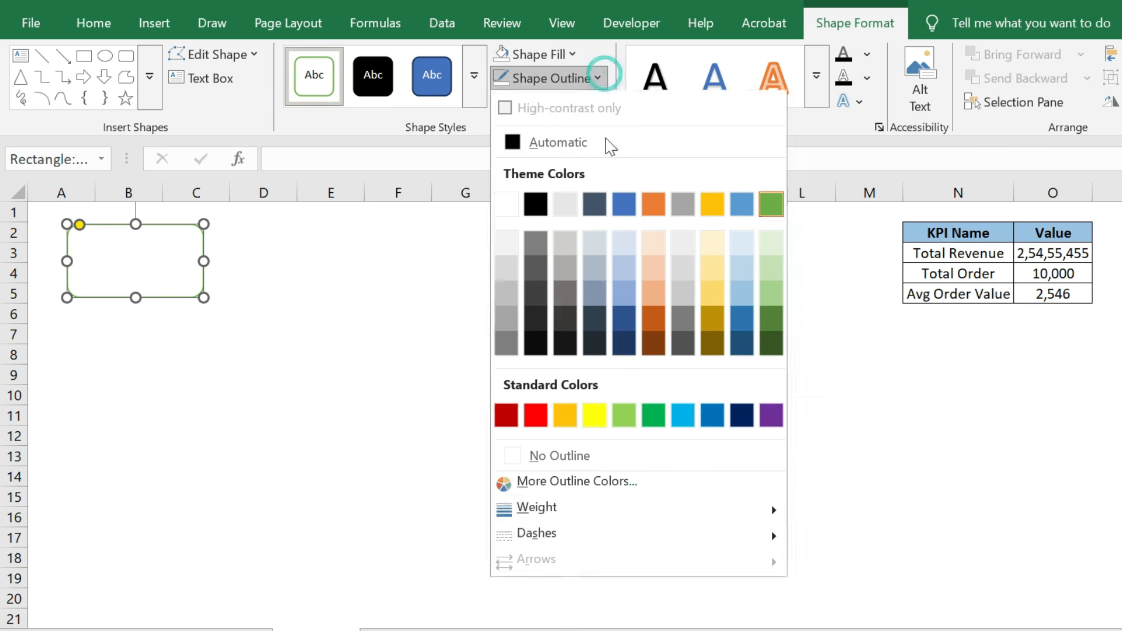
{"action": "mouse_move", "coordinate": [637, 506]}
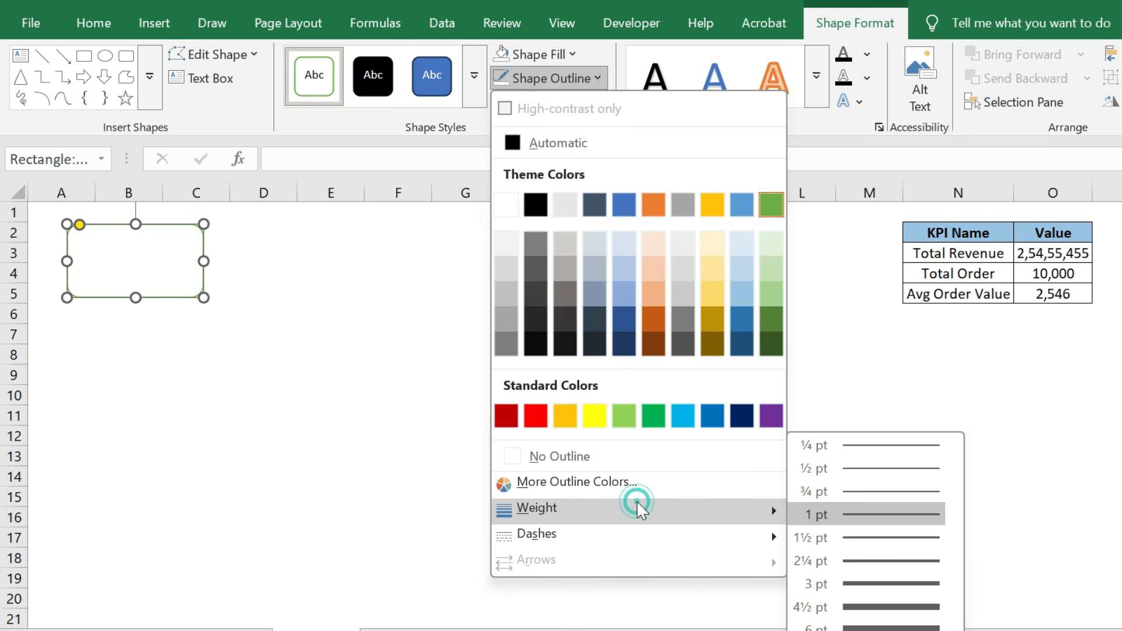
{"action": "left_click", "coordinate": [827, 562]}
{"action": "left_click", "coordinate": [330, 252]}
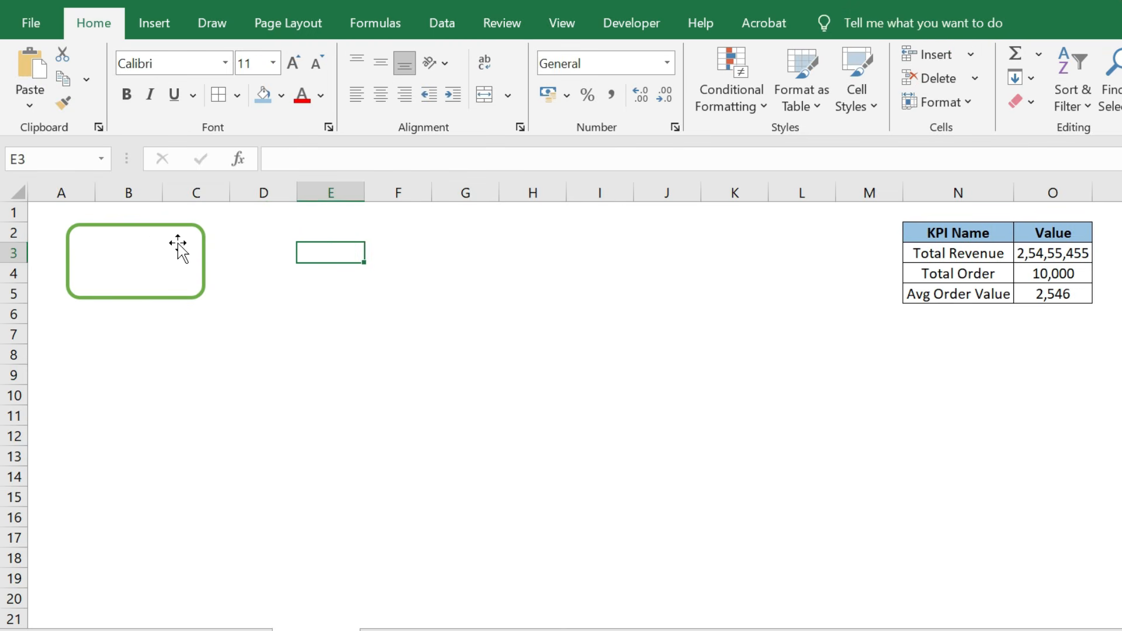
Step: Link the KPI card's text to the Total Revenue value with the formula =$O$3
{"action": "left_click", "coordinate": [117, 245]}
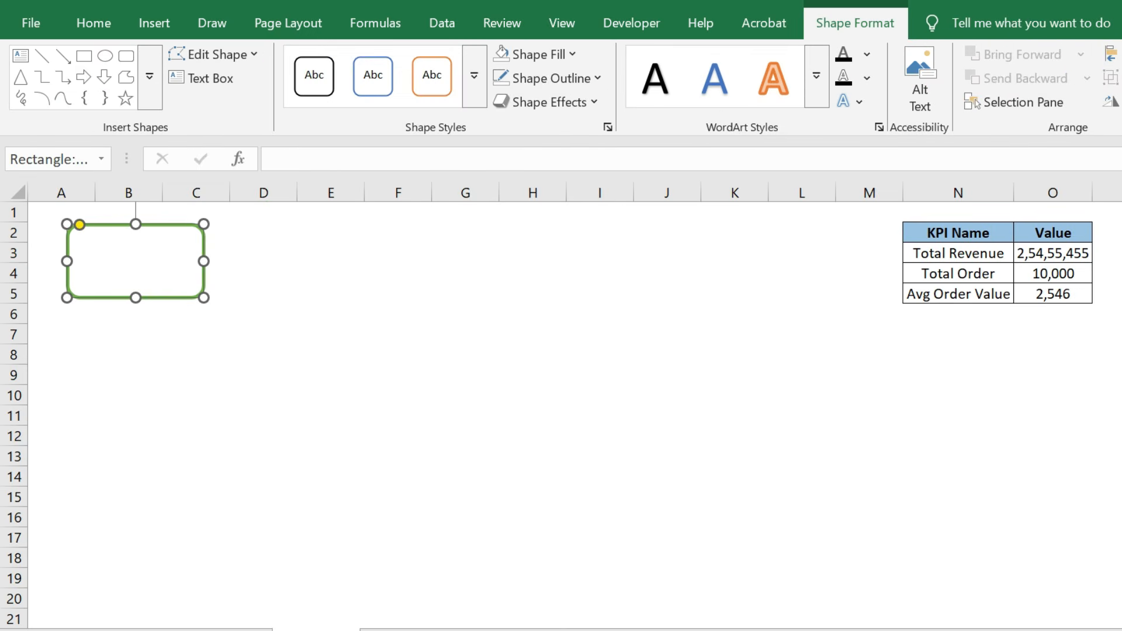
{"action": "left_click", "coordinate": [300, 158]}
{"action": "type", "text": "="}
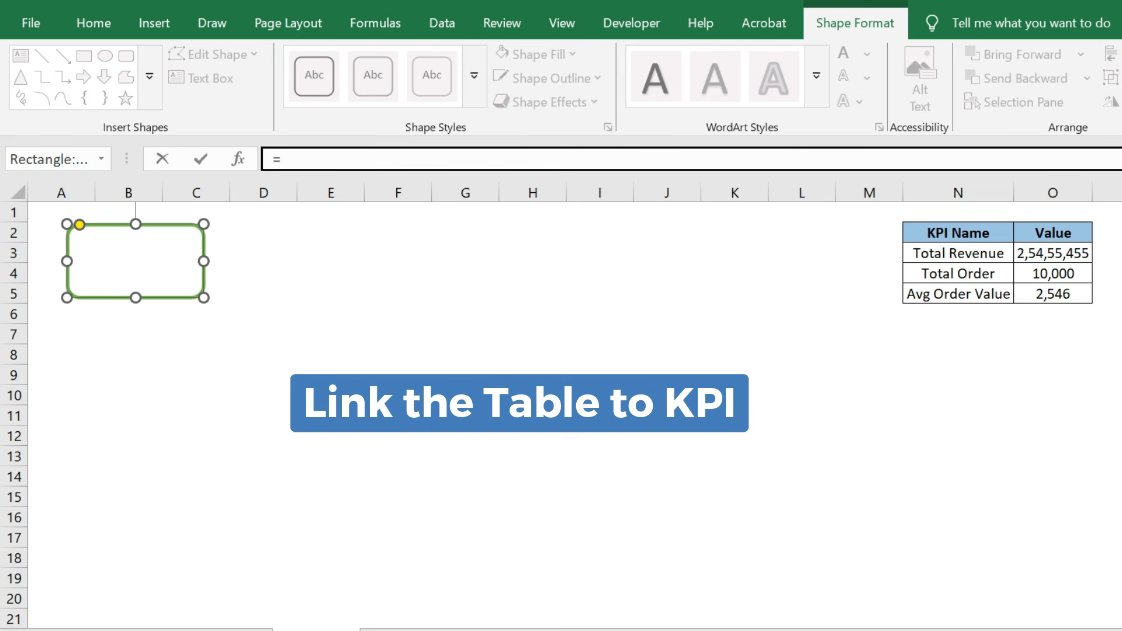
{"action": "left_click", "coordinate": [1050, 253]}
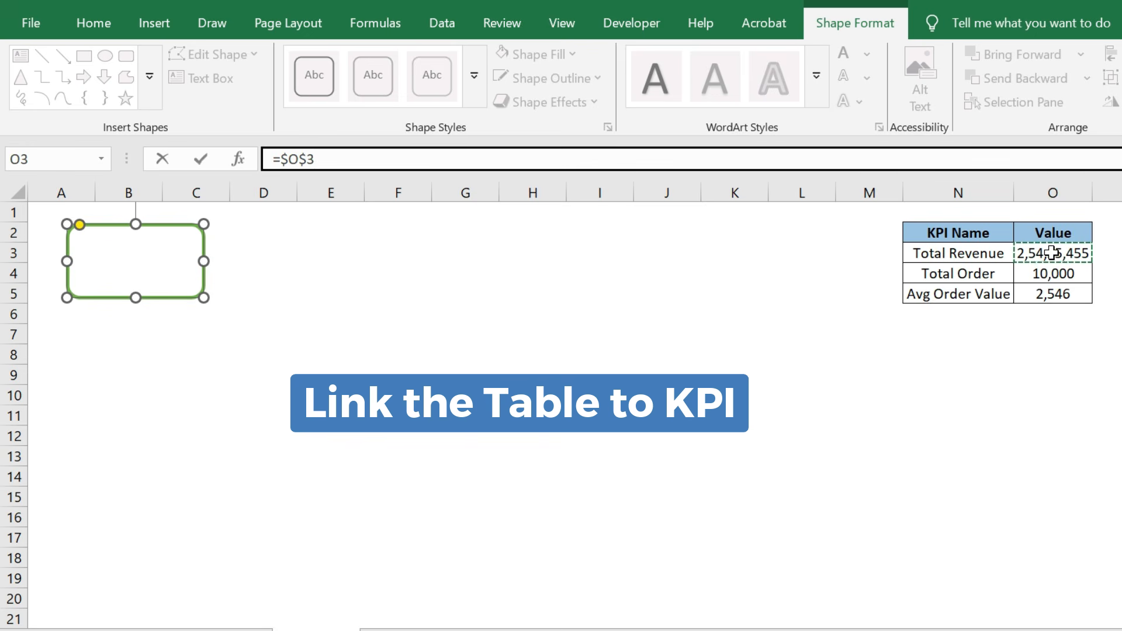
{"action": "key", "text": "Return"}
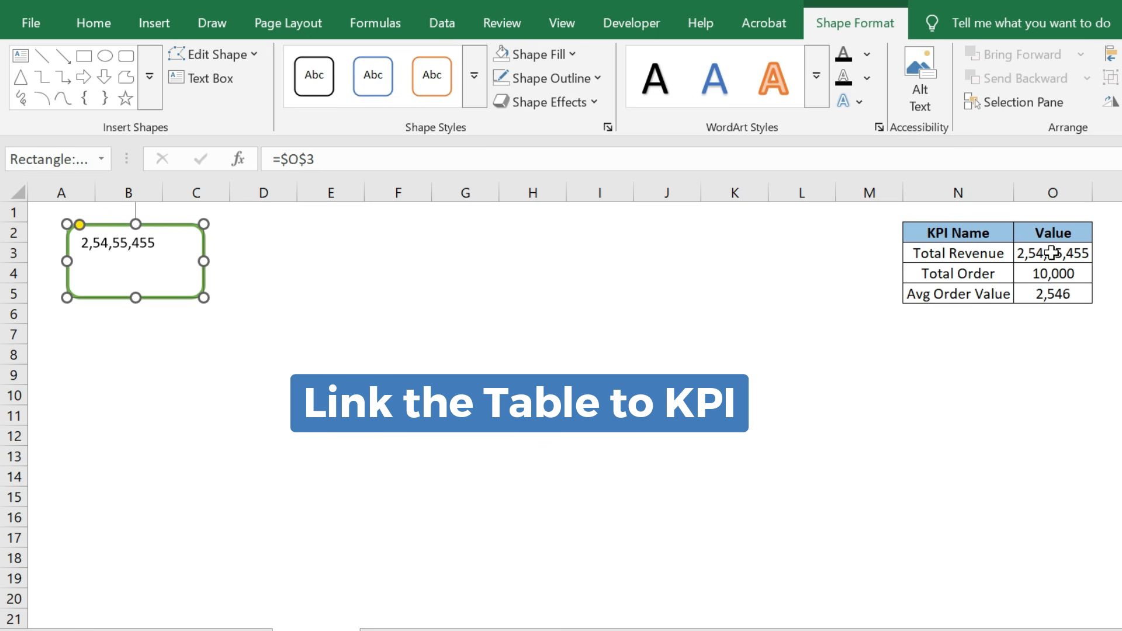
Step: Enlarge the KPI card to span about A2 to D6 and align its text to the bottom and horizontal centre
{"action": "left_click", "coordinate": [92, 21]}
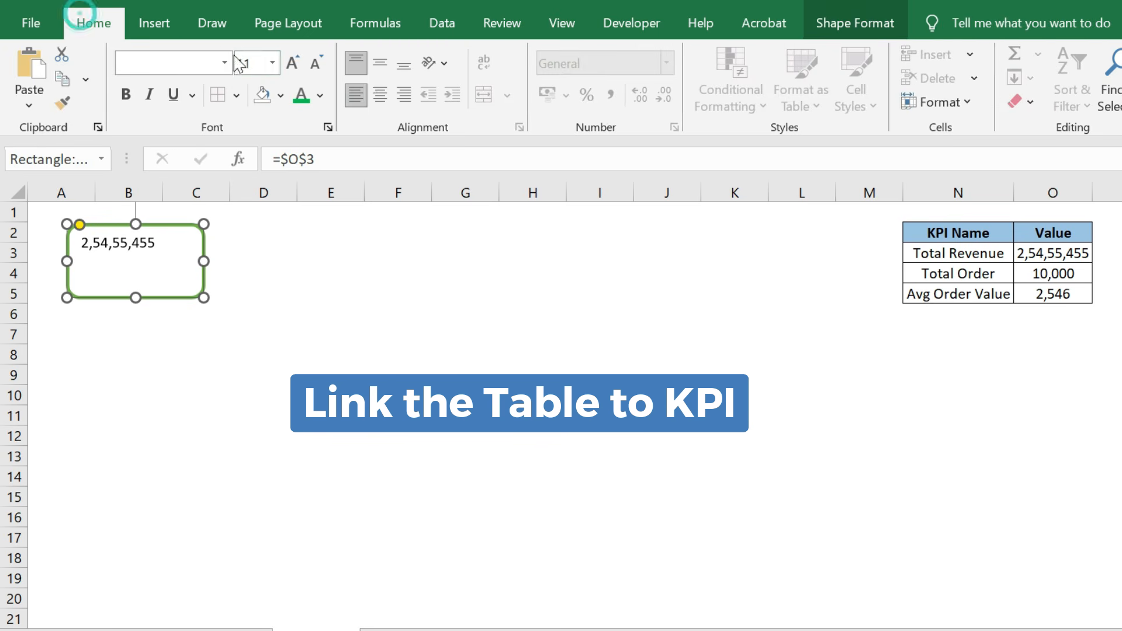
{"action": "left_click", "coordinate": [386, 69]}
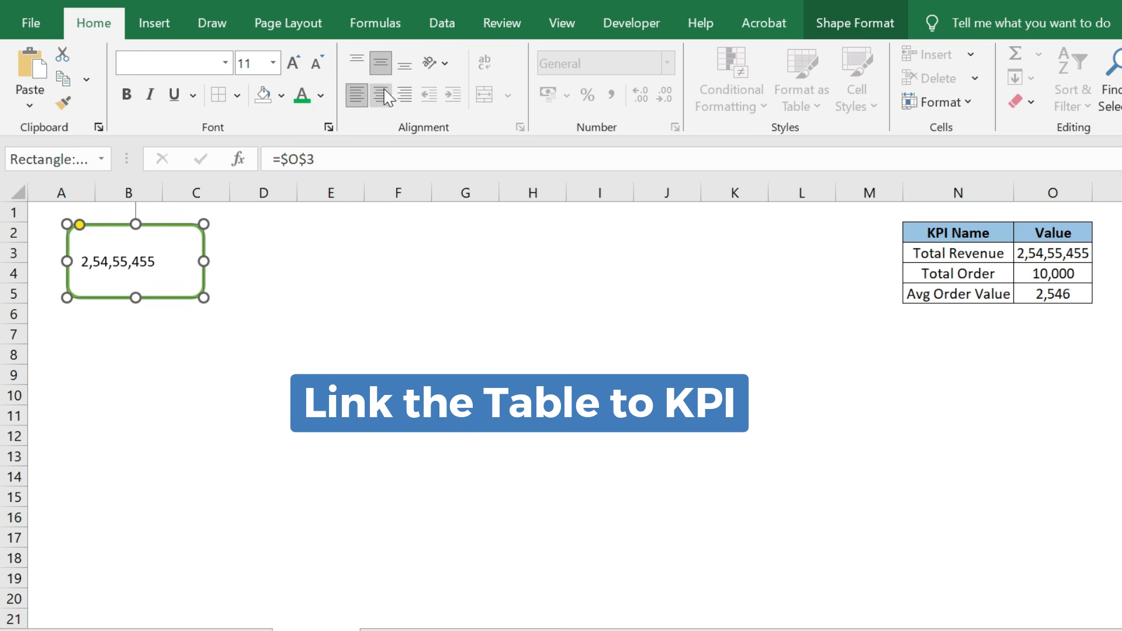
{"action": "left_click_drag", "start_coordinate": [204, 297], "coordinate": [256, 321]}
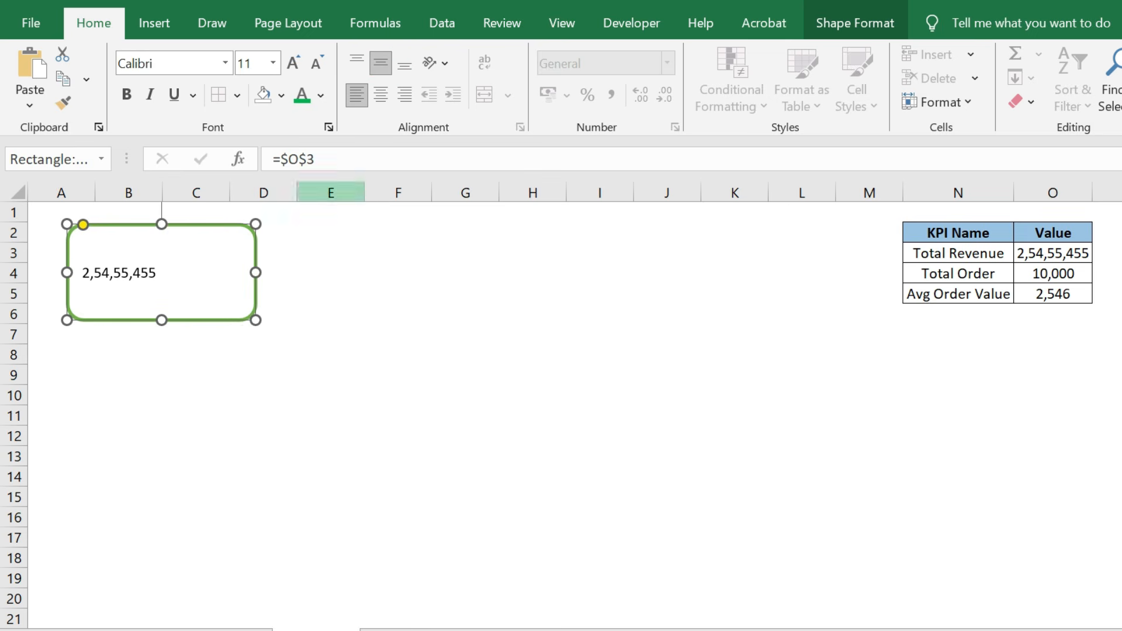
{"action": "left_click", "coordinate": [405, 62]}
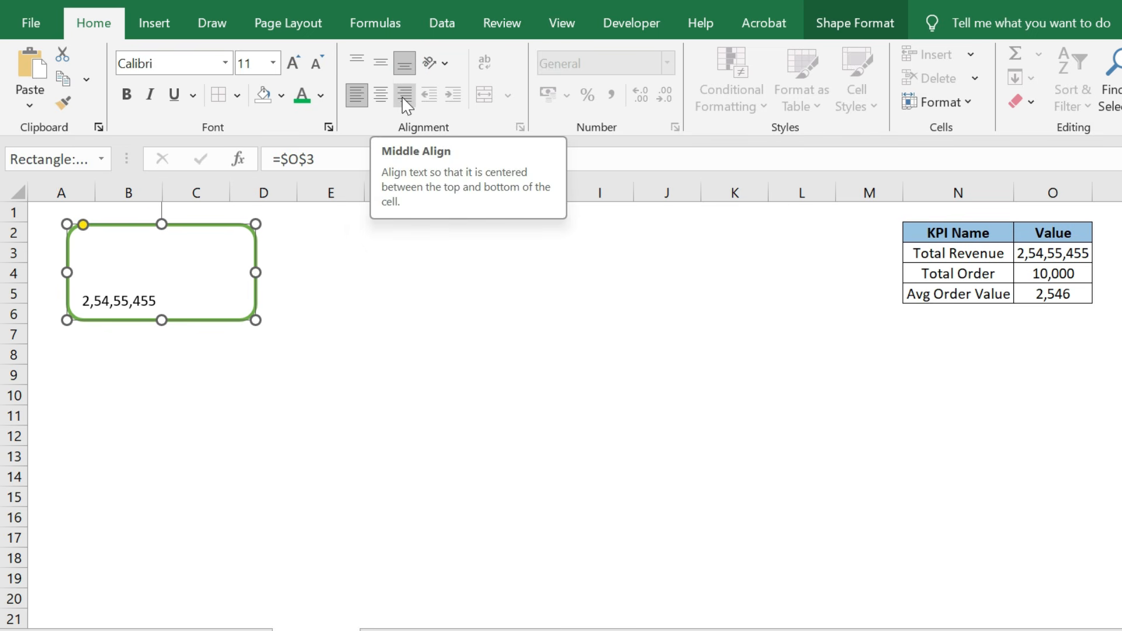
{"action": "left_click", "coordinate": [380, 95]}
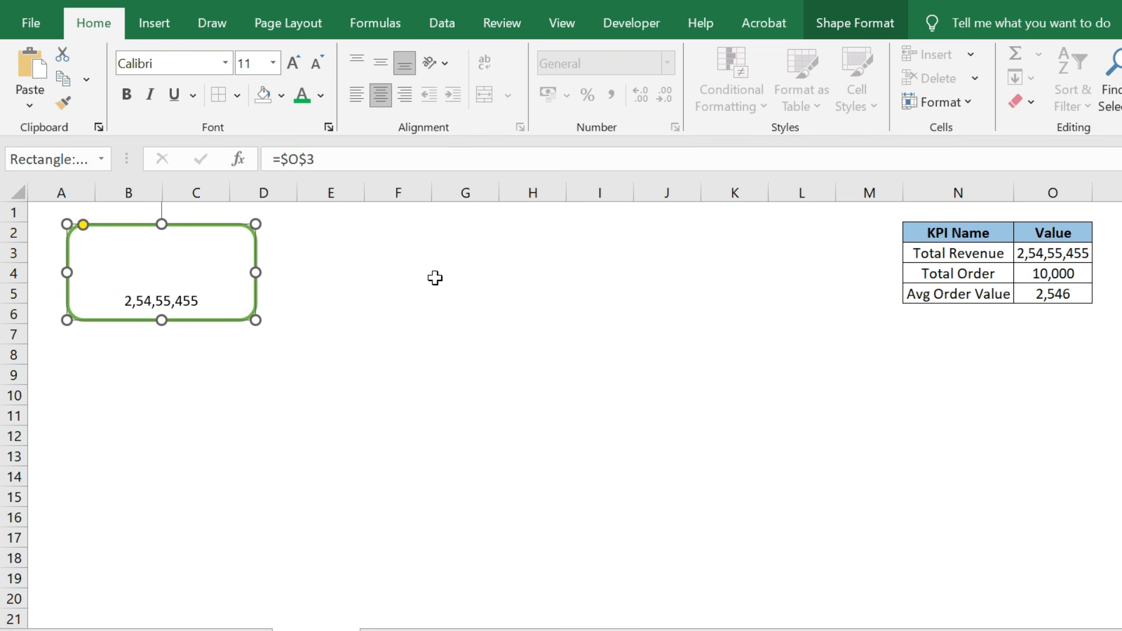
{"action": "left_click", "coordinate": [444, 296]}
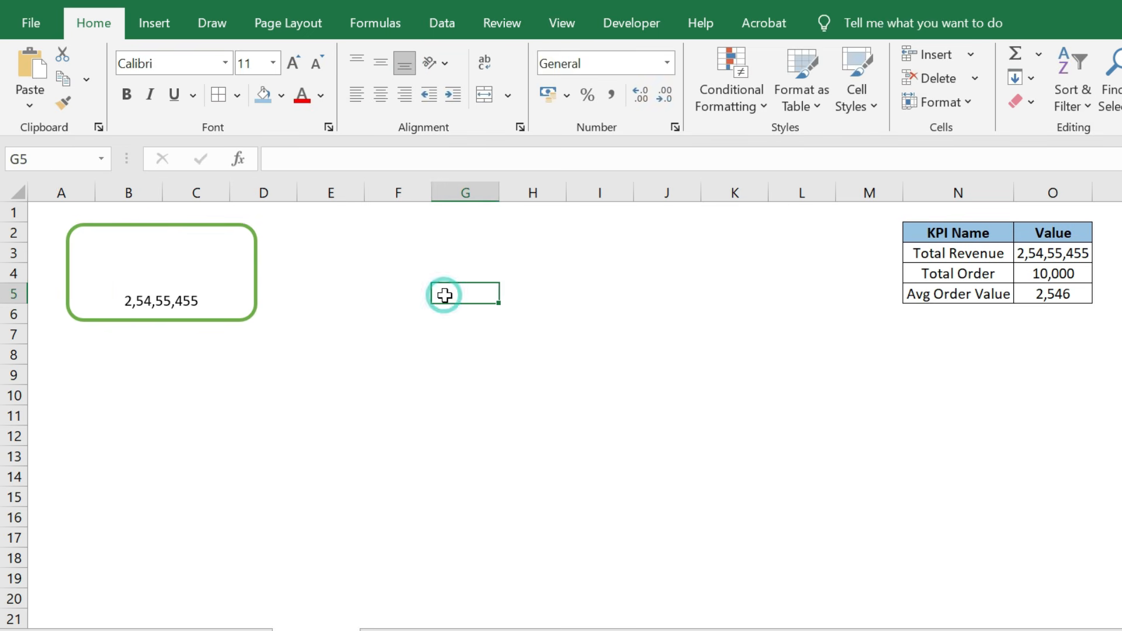
Step: Format the KPI card's linked value text as 20 pt, bold and green
{"action": "left_click", "coordinate": [173, 300]}
{"action": "left_click", "coordinate": [250, 63]}
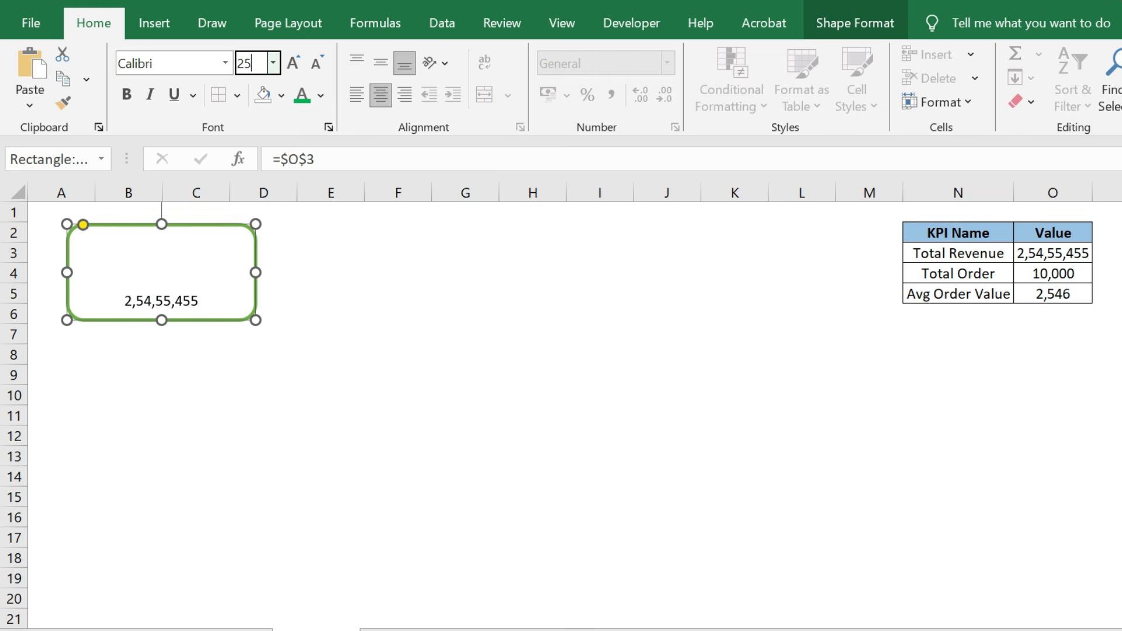
{"action": "key", "text": "Return"}
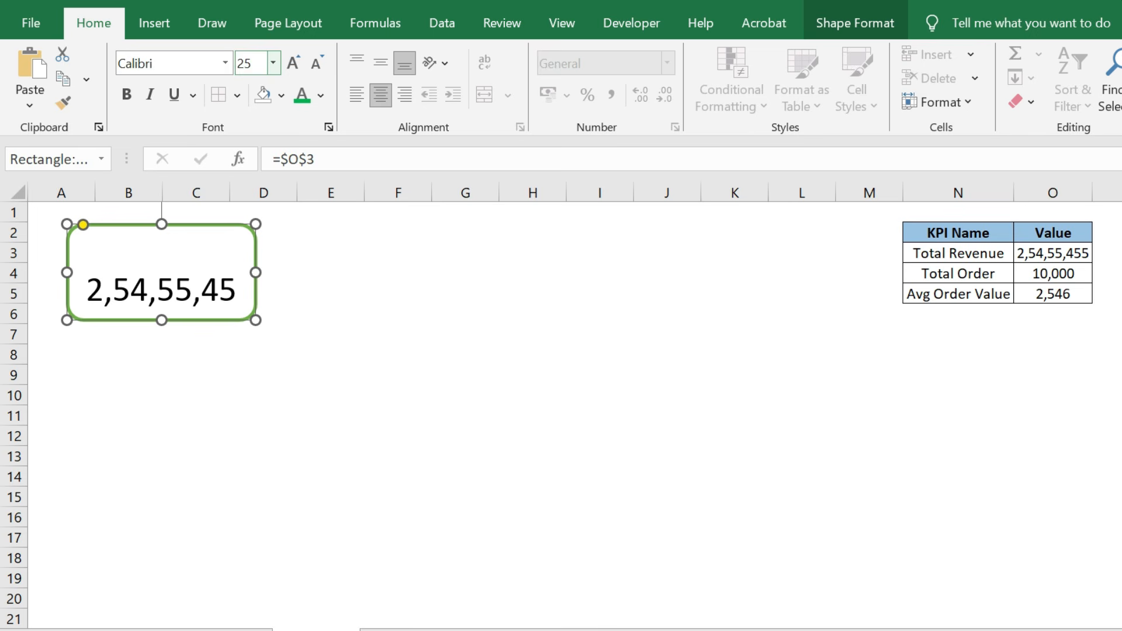
{"action": "left_click", "coordinate": [252, 64]}
{"action": "type", "text": "20"}
{"action": "key", "text": "Return"}
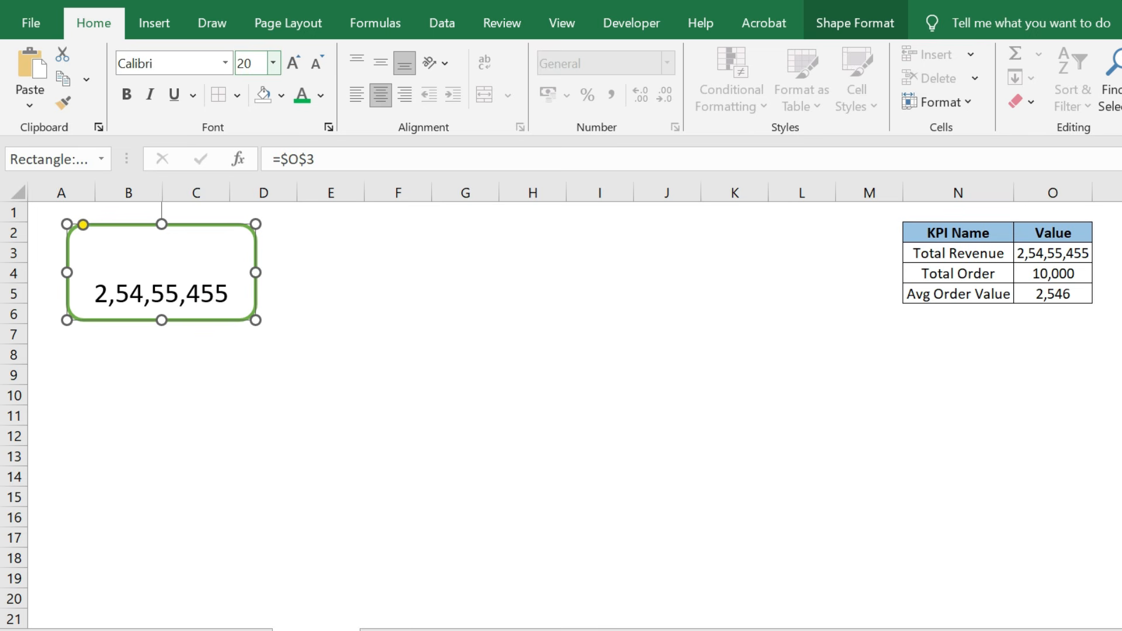
{"action": "key", "text": "ctrl+b"}
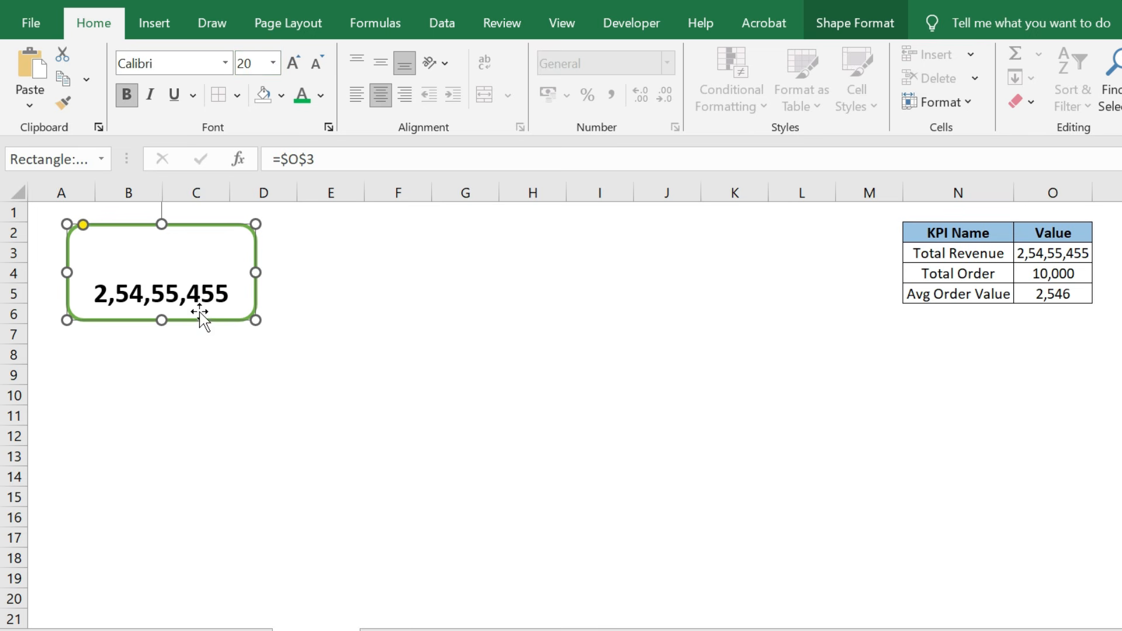
{"action": "left_click", "coordinate": [322, 96]}
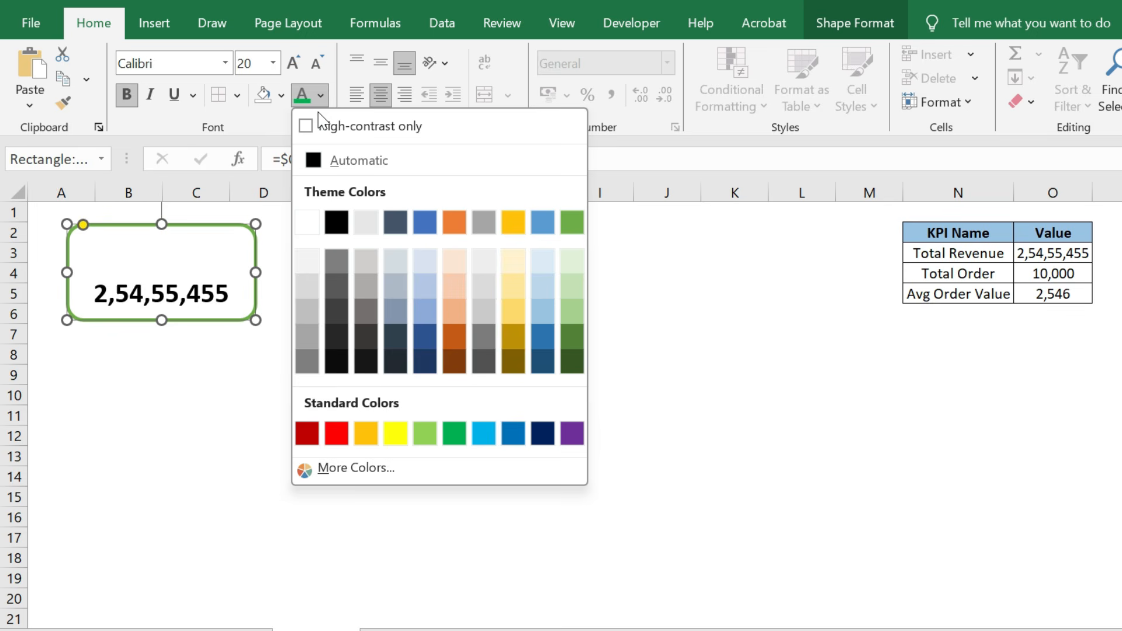
{"action": "left_click", "coordinate": [452, 438]}
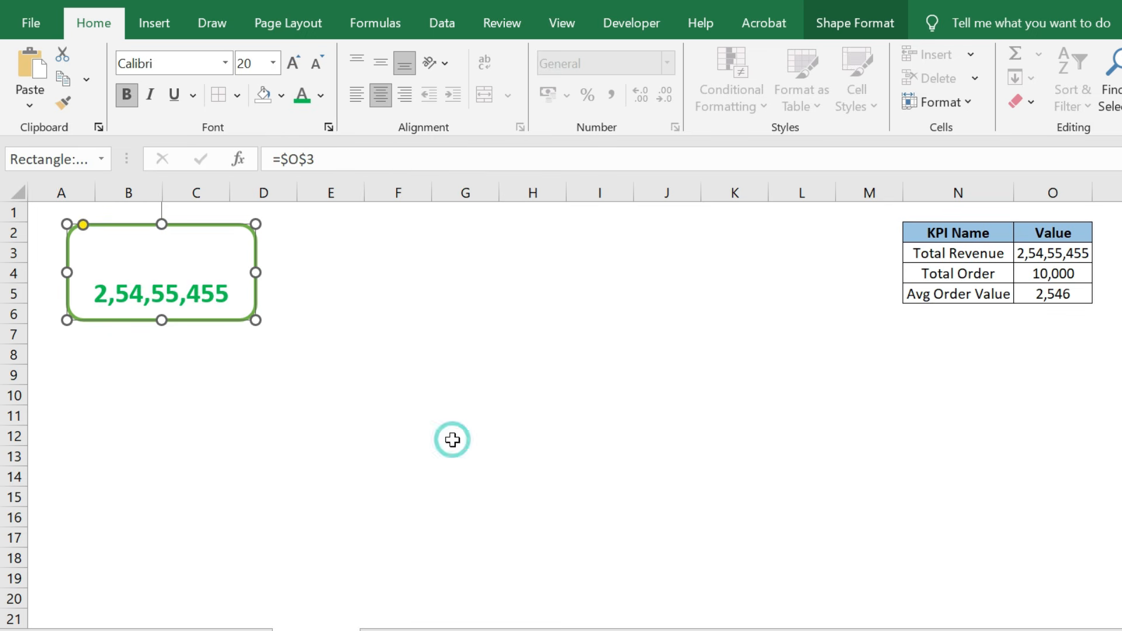
{"action": "left_click", "coordinate": [295, 266]}
Step: Apply the ₹ Currency format with 0 decimal places to the Total Revenue and Avg Order Value amounts in the KPI table
{"action": "left_click", "coordinate": [1048, 256]}
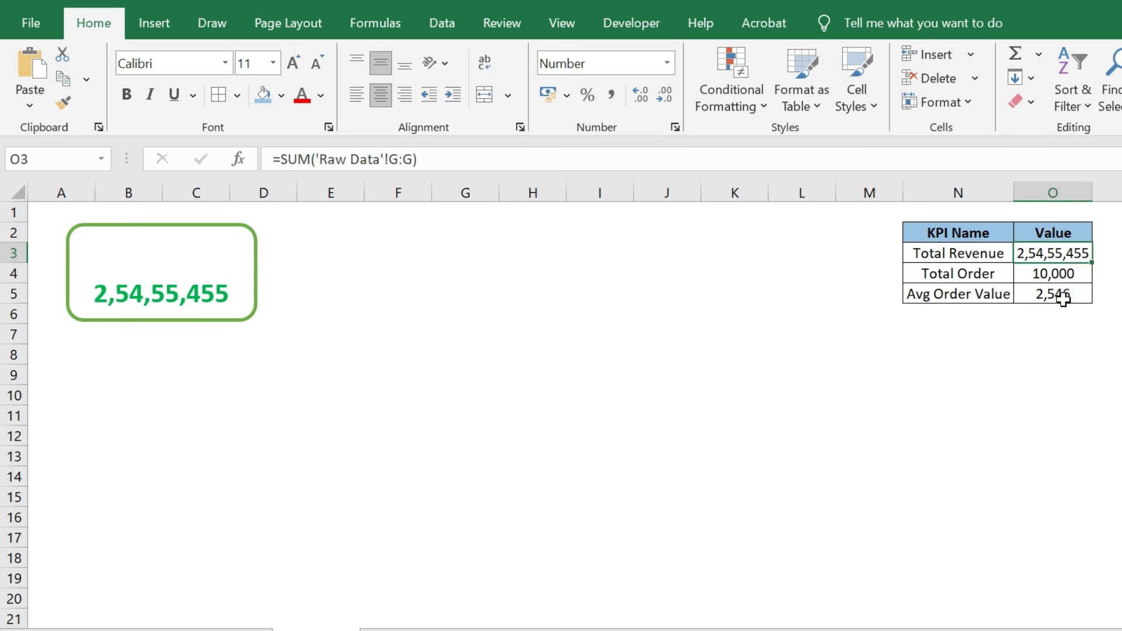
{"action": "left_click", "coordinate": [1061, 295], "text": "ctrl"}
{"action": "right_click", "coordinate": [1063, 305]}
{"action": "key", "text": "f"}
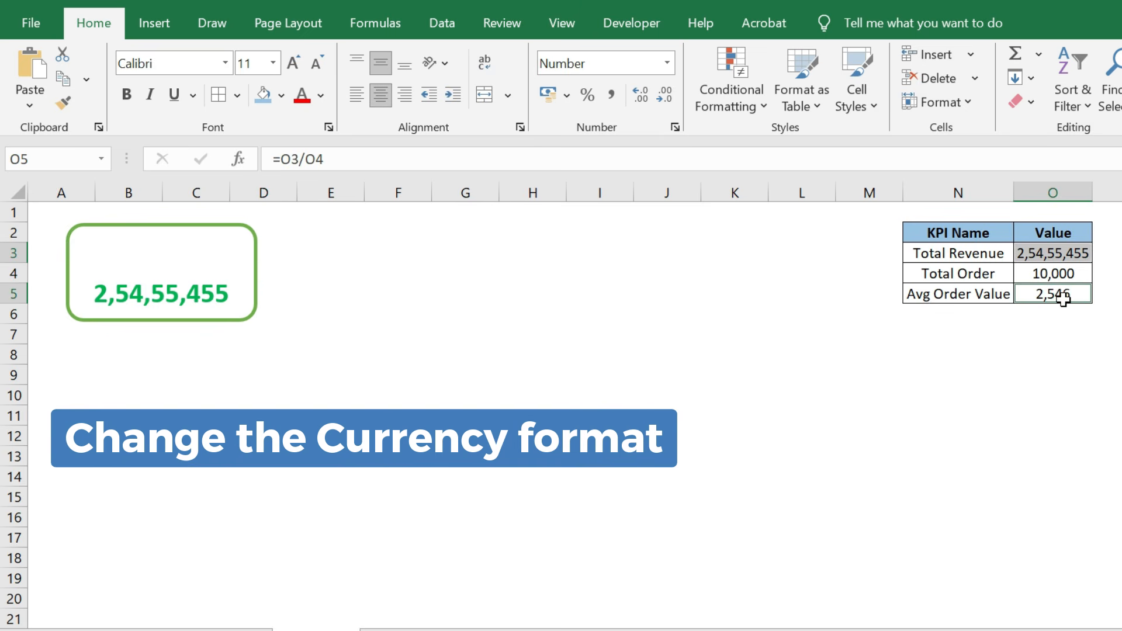
{"action": "left_click", "coordinate": [831, 144]}
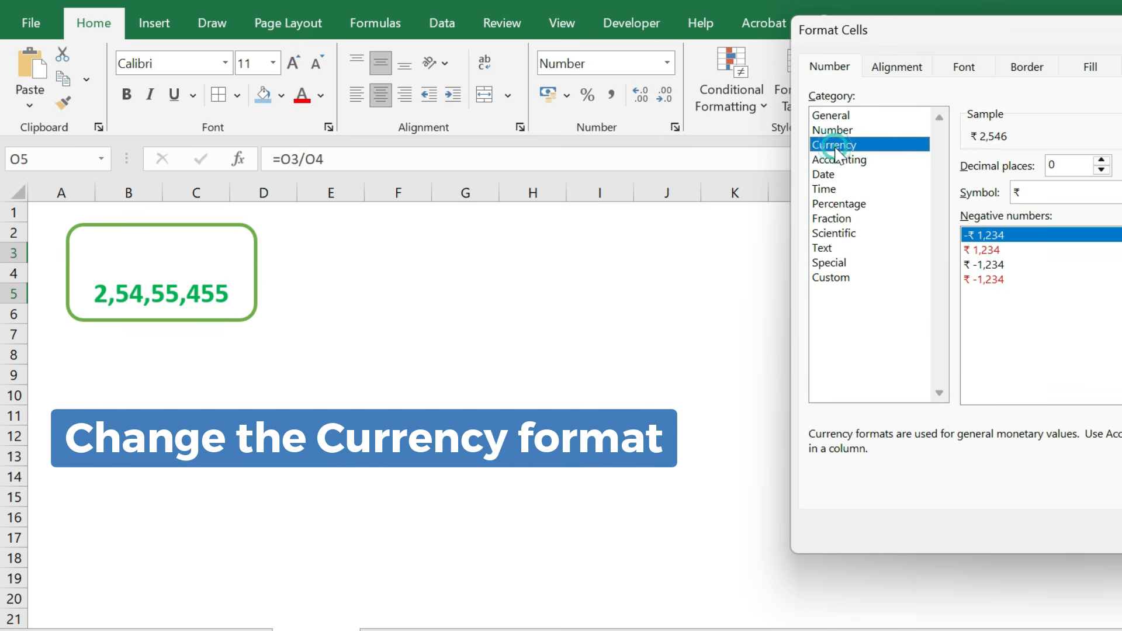
{"action": "key", "text": "Return"}
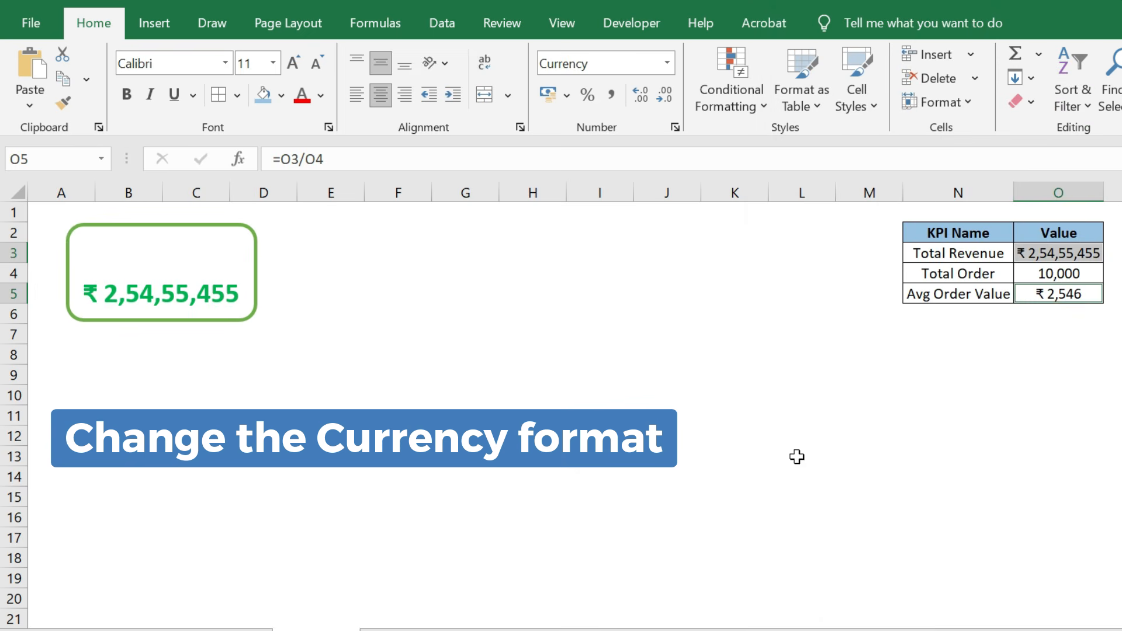
{"action": "left_click", "coordinate": [308, 331]}
Step: Add a text box reading "Total Revenue" inside the KPI card, above the value
{"action": "left_click", "coordinate": [181, 252]}
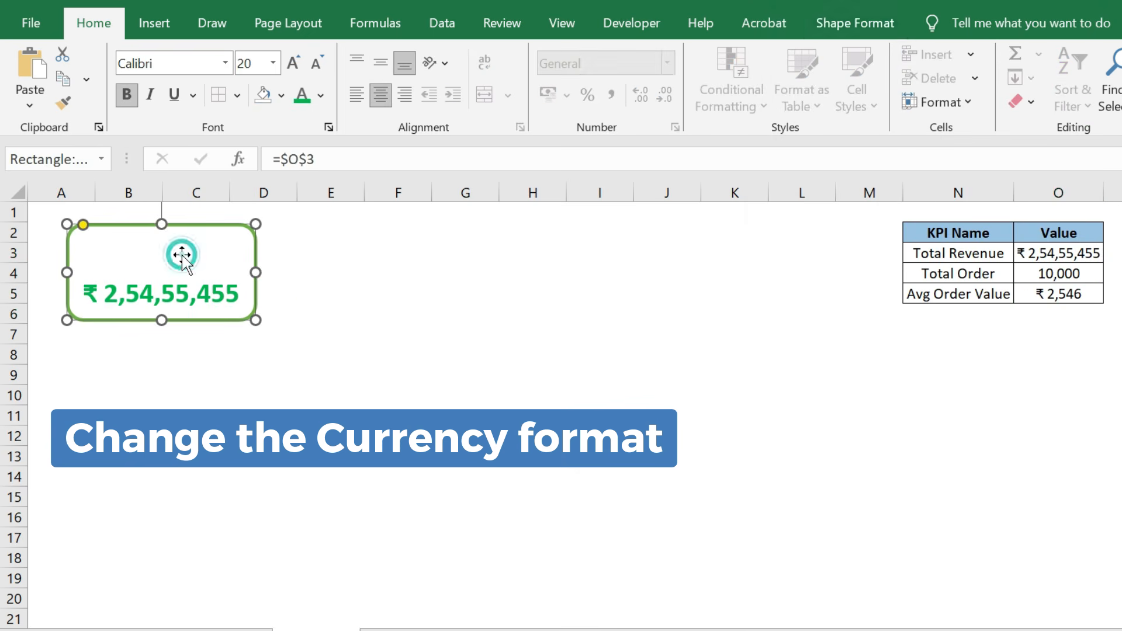
{"action": "left_click", "coordinate": [153, 23]}
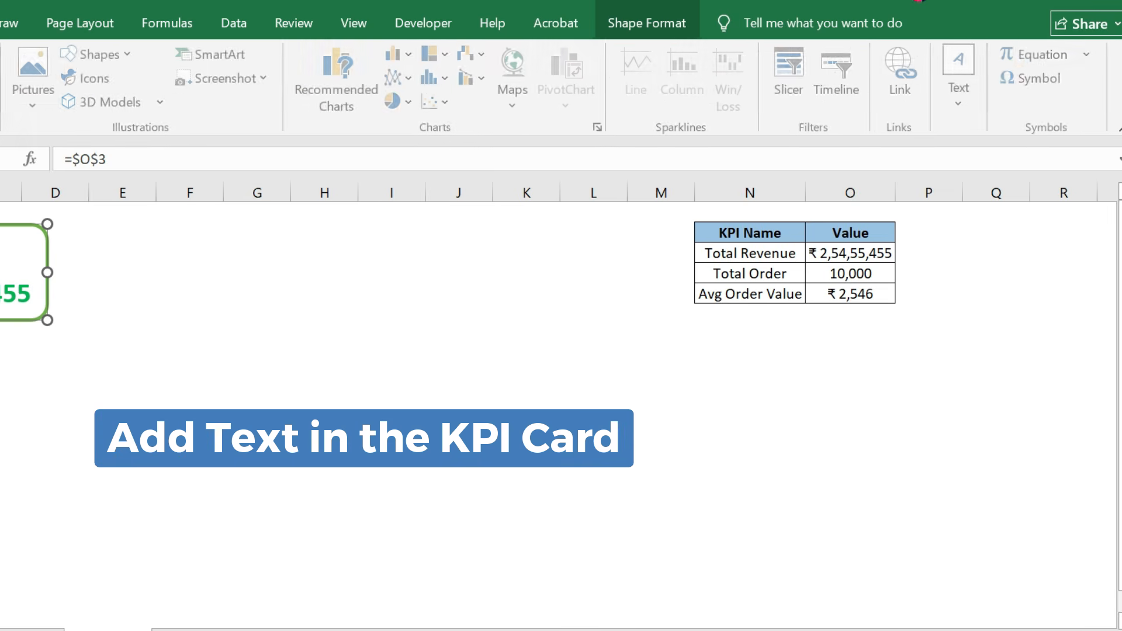
{"action": "left_click", "coordinate": [958, 82]}
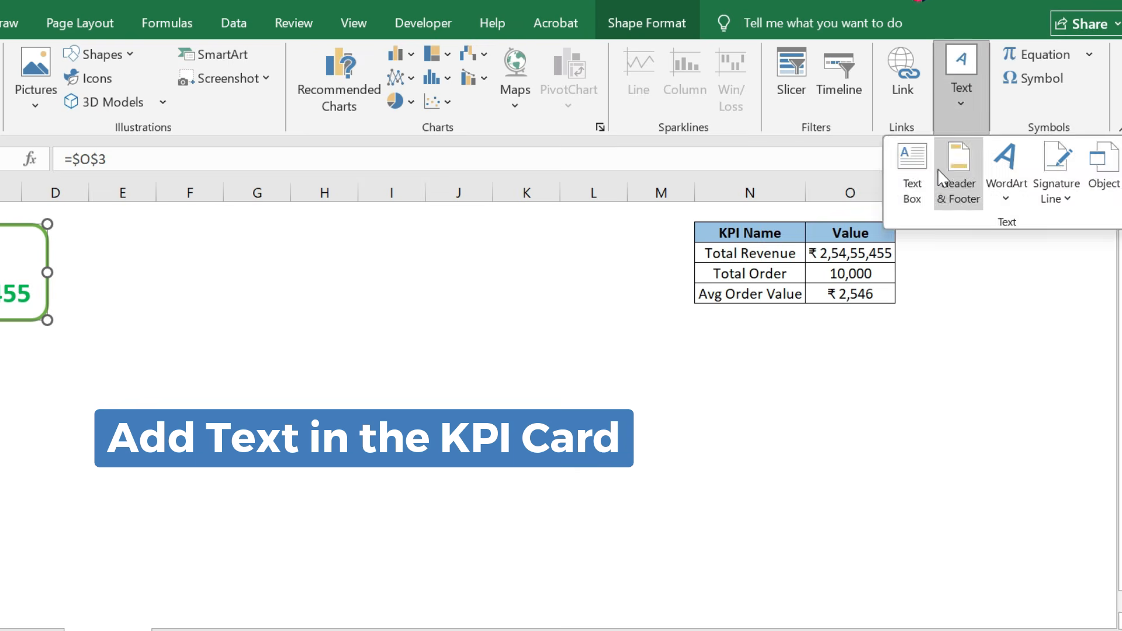
{"action": "left_click", "coordinate": [908, 170]}
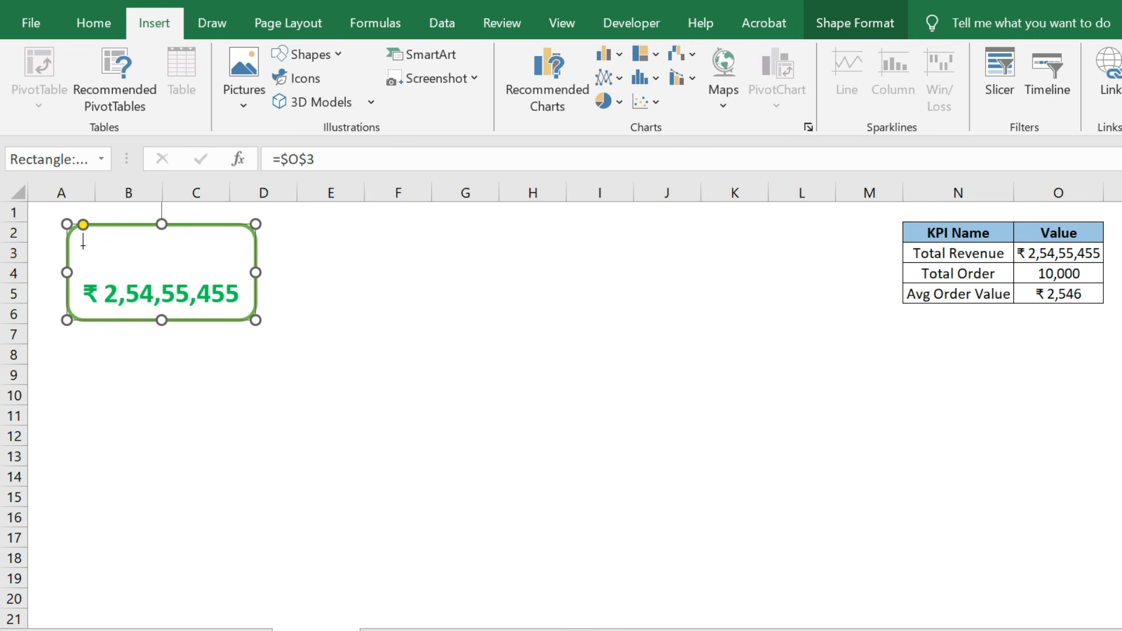
{"action": "left_click_drag", "start_coordinate": [83, 246], "coordinate": [247, 267]}
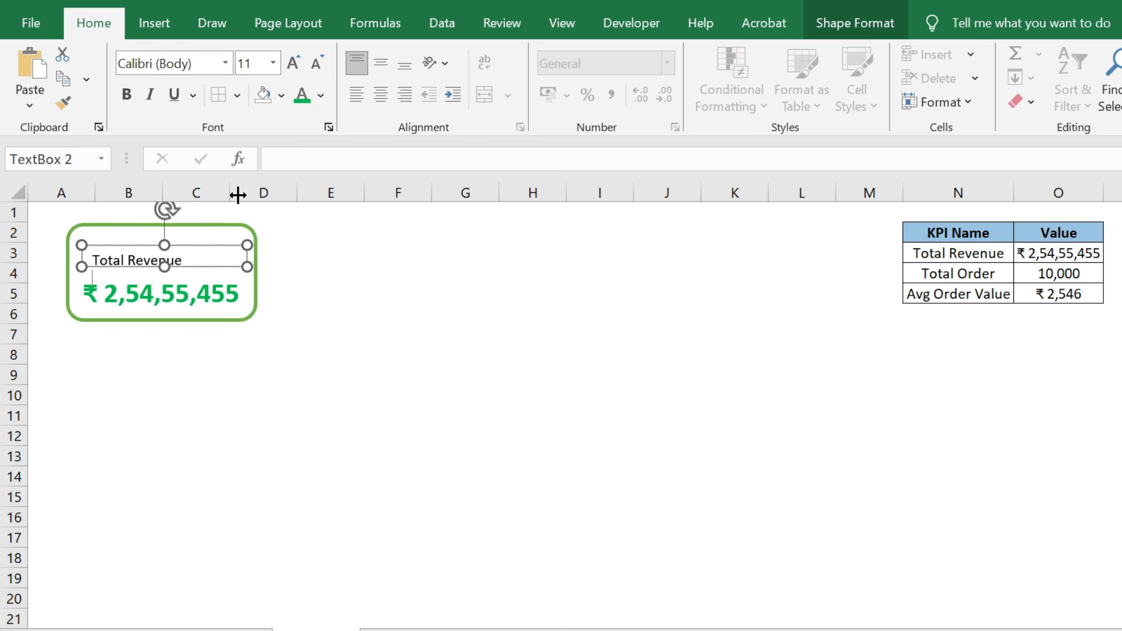
{"action": "left_click", "coordinate": [310, 375]}
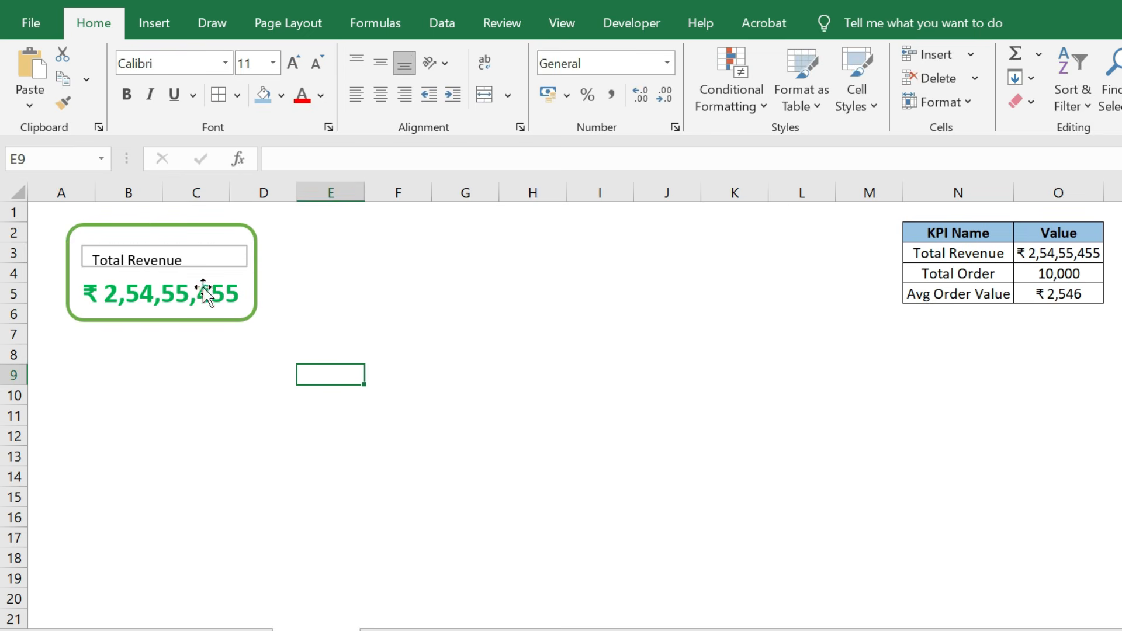
Step: Remove the outline of the Total Revenue text box
{"action": "left_click", "coordinate": [158, 260]}
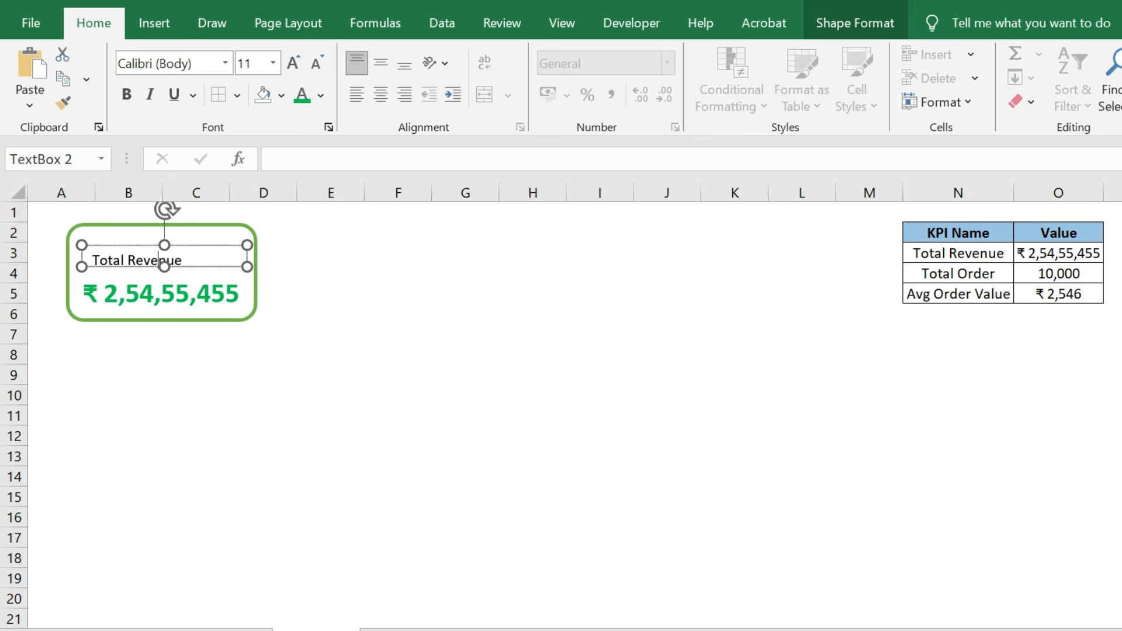
{"action": "left_click", "coordinate": [854, 23]}
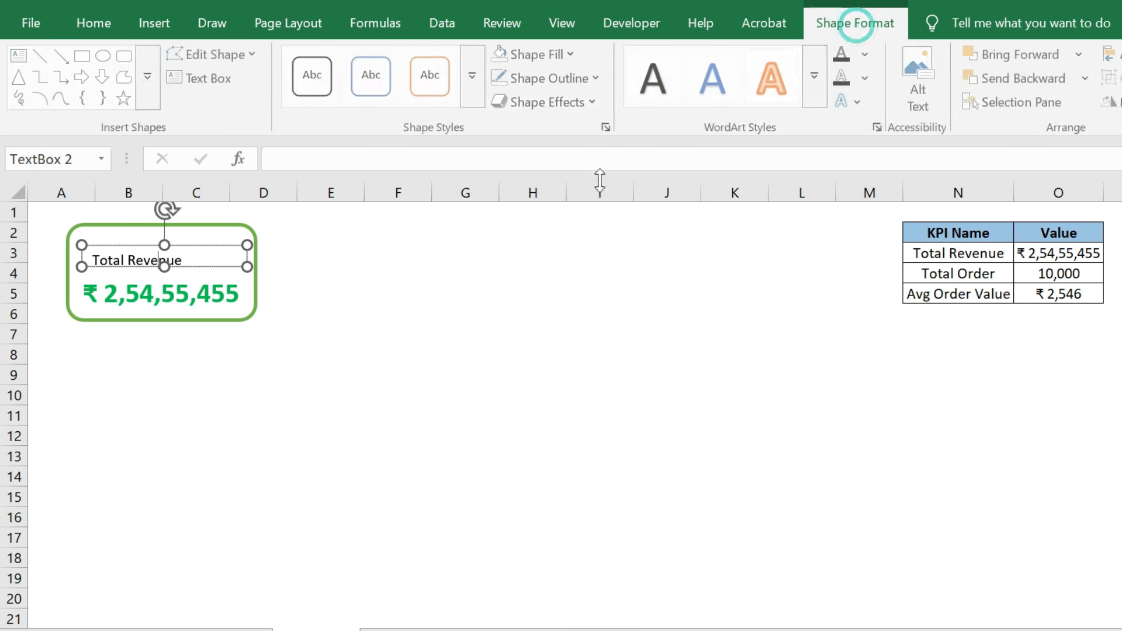
{"action": "left_click", "coordinate": [570, 77]}
{"action": "left_click", "coordinate": [582, 458]}
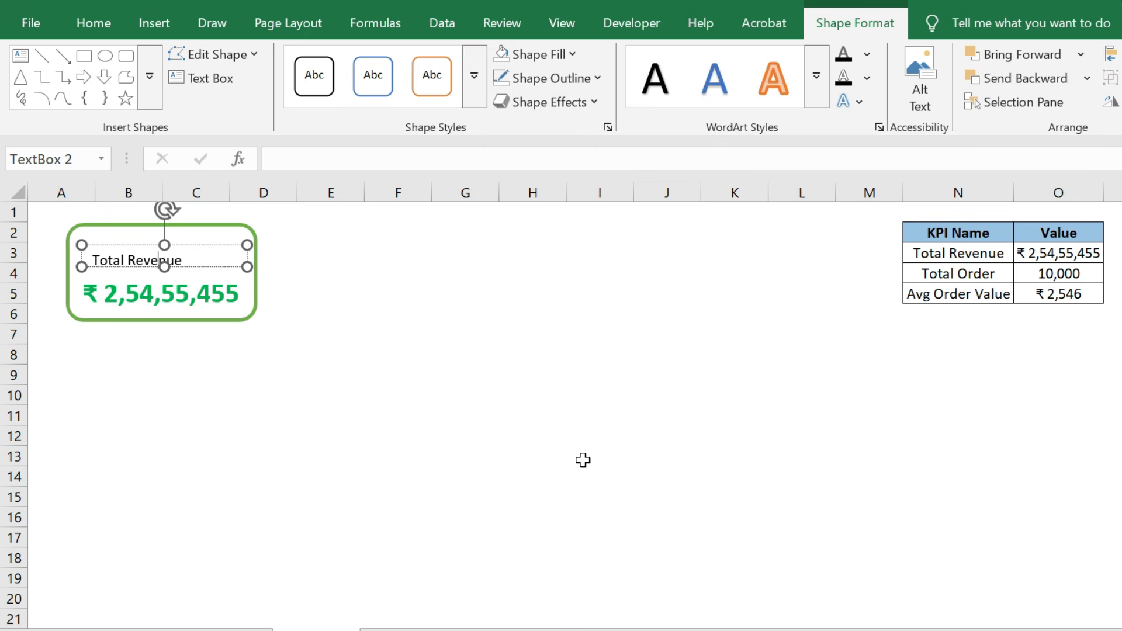
Step: Format the Total Revenue label as 15 pt bold, centred horizontally and vertically in its text box
{"action": "left_click_drag", "start_coordinate": [186, 260], "coordinate": [92, 260]}
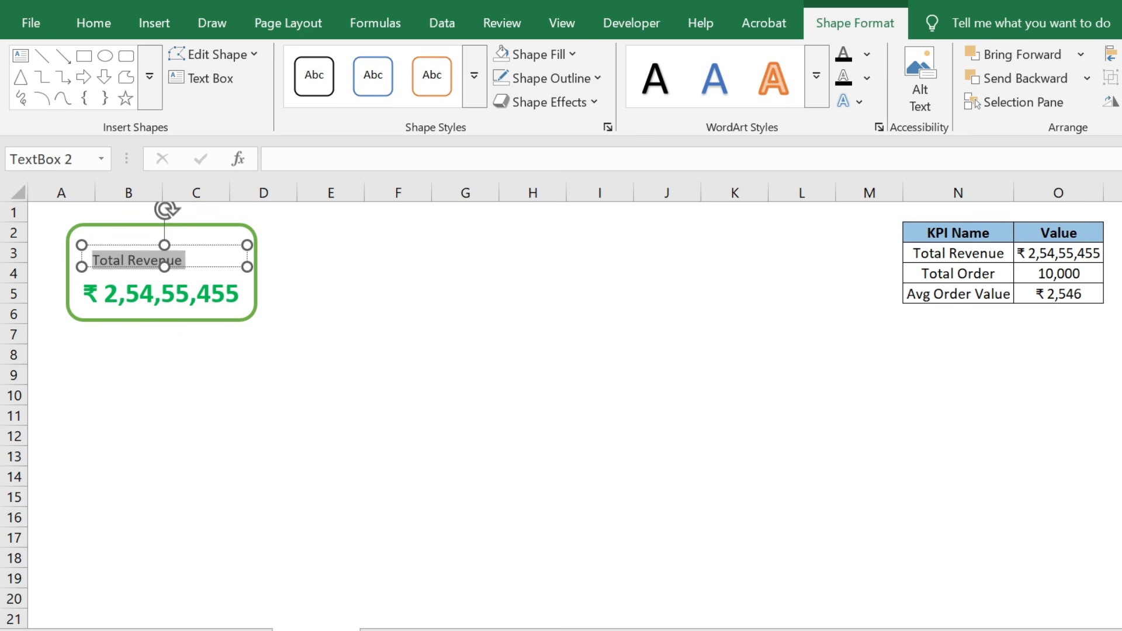
{"action": "left_click", "coordinate": [94, 22]}
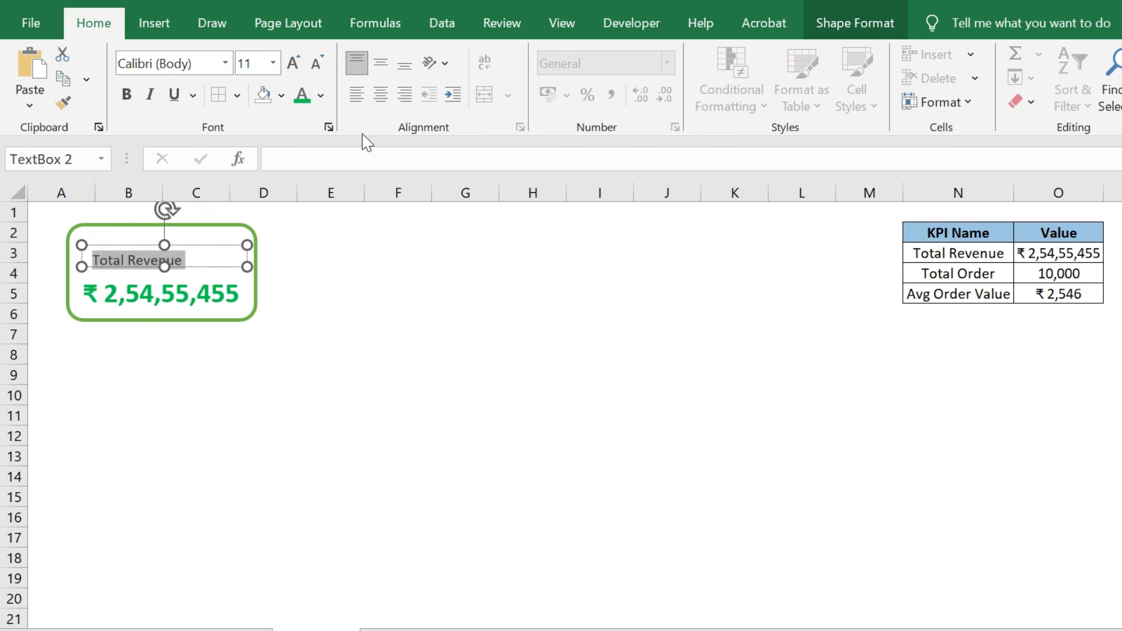
{"action": "left_click", "coordinate": [257, 66]}
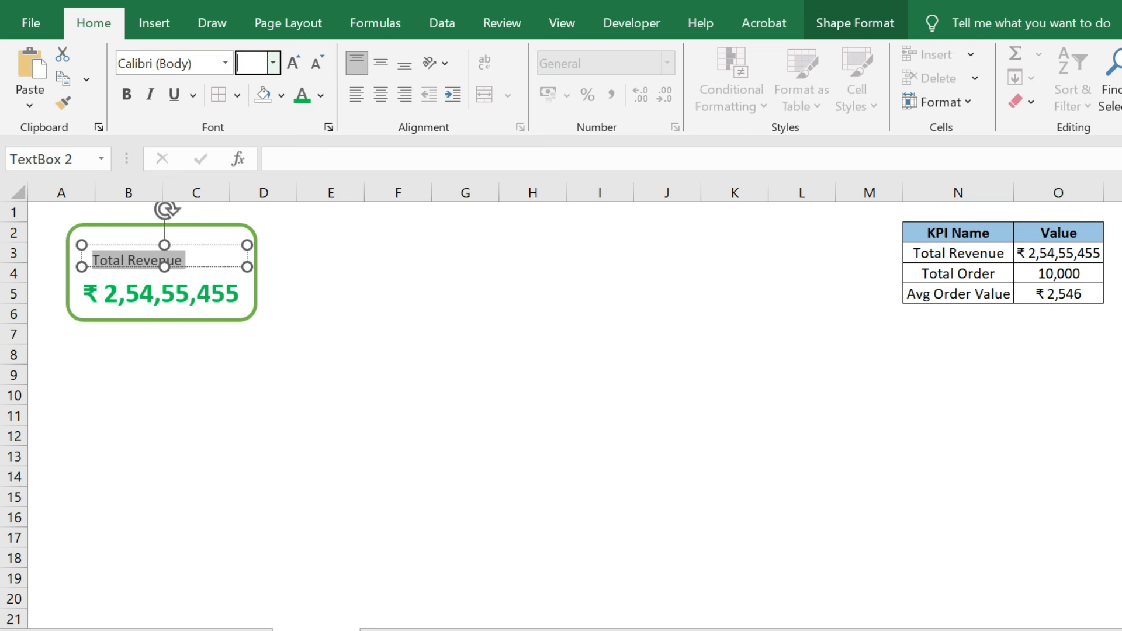
{"action": "key", "text": "Return"}
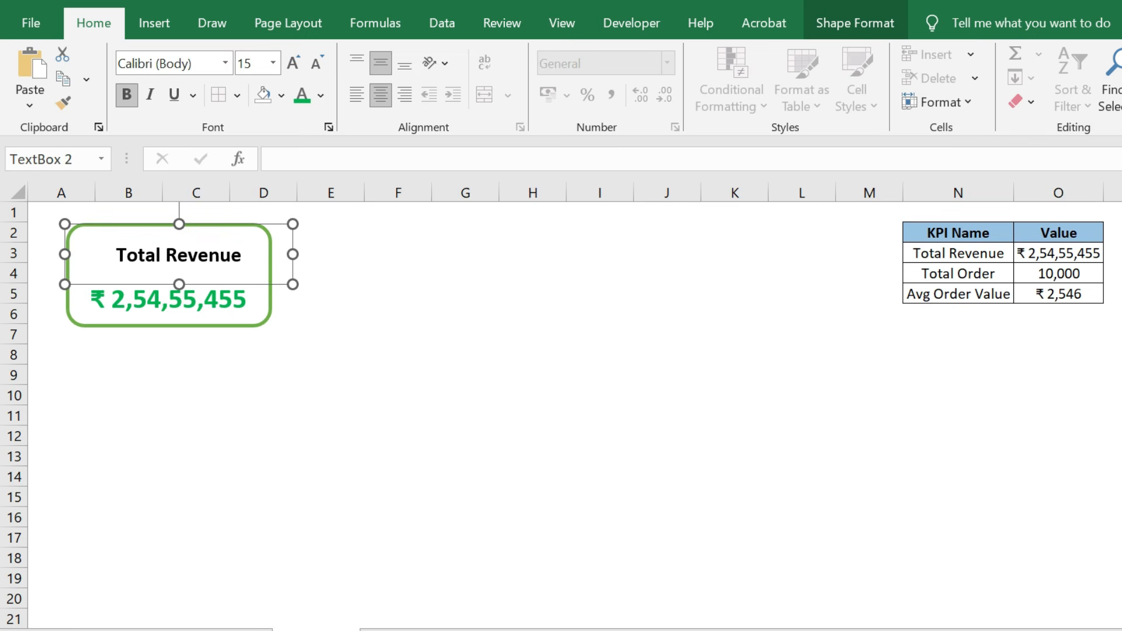
Step: Set the Total Revenue label's font size to 20 pt and shift its text box to sit centred in the card
{"action": "left_click_drag", "start_coordinate": [248, 255], "coordinate": [117, 255]}
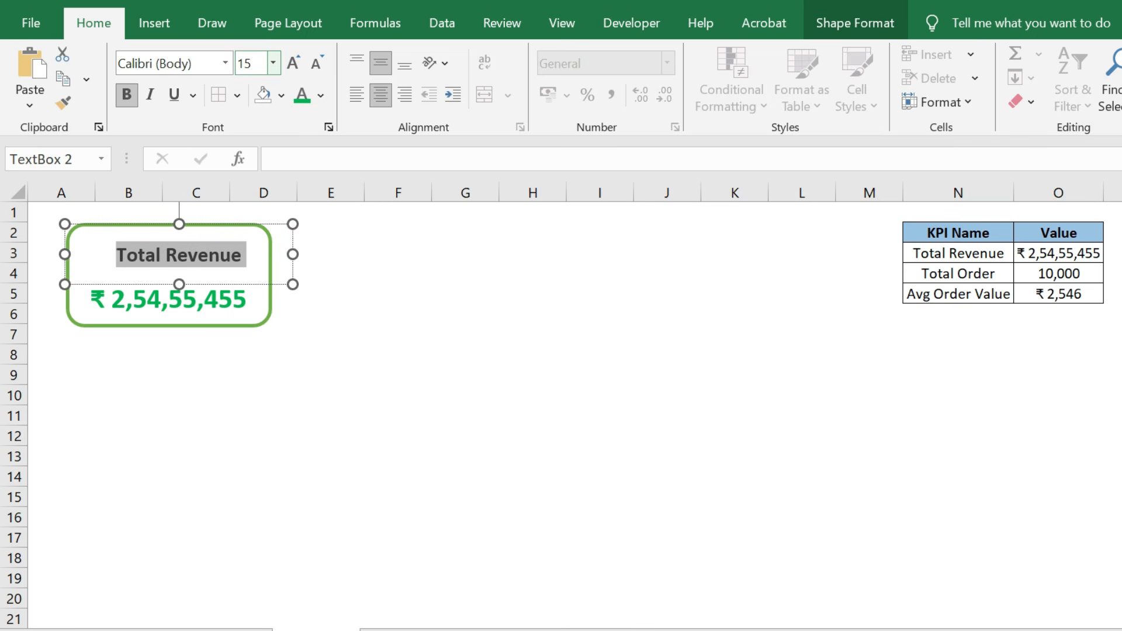
{"action": "left_click", "coordinate": [257, 69]}
{"action": "key", "text": "Return"}
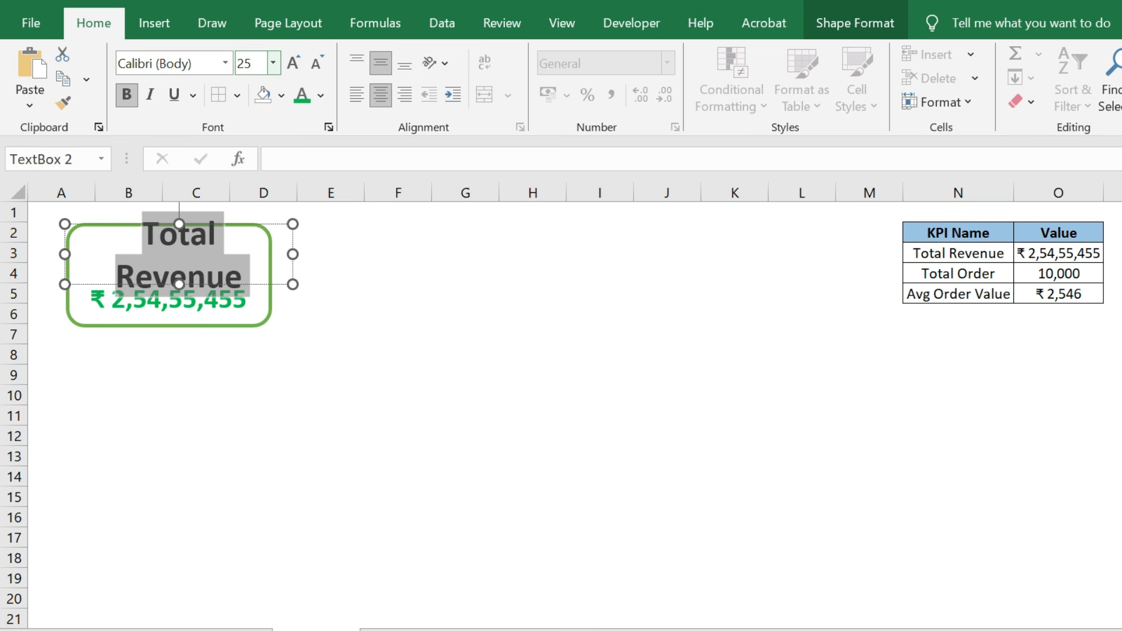
{"action": "left_click", "coordinate": [252, 63]}
{"action": "type", "text": "20"}
{"action": "key", "text": "Return"}
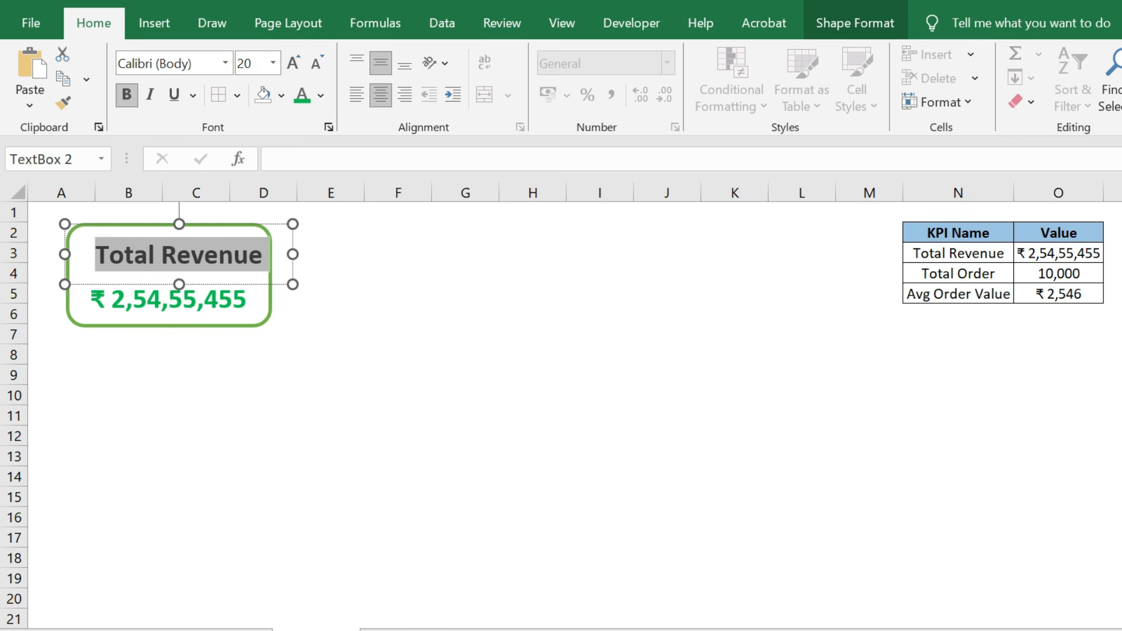
{"action": "left_click_drag", "start_coordinate": [272, 222], "coordinate": [265, 226]}
{"action": "left_click", "coordinate": [371, 302]}
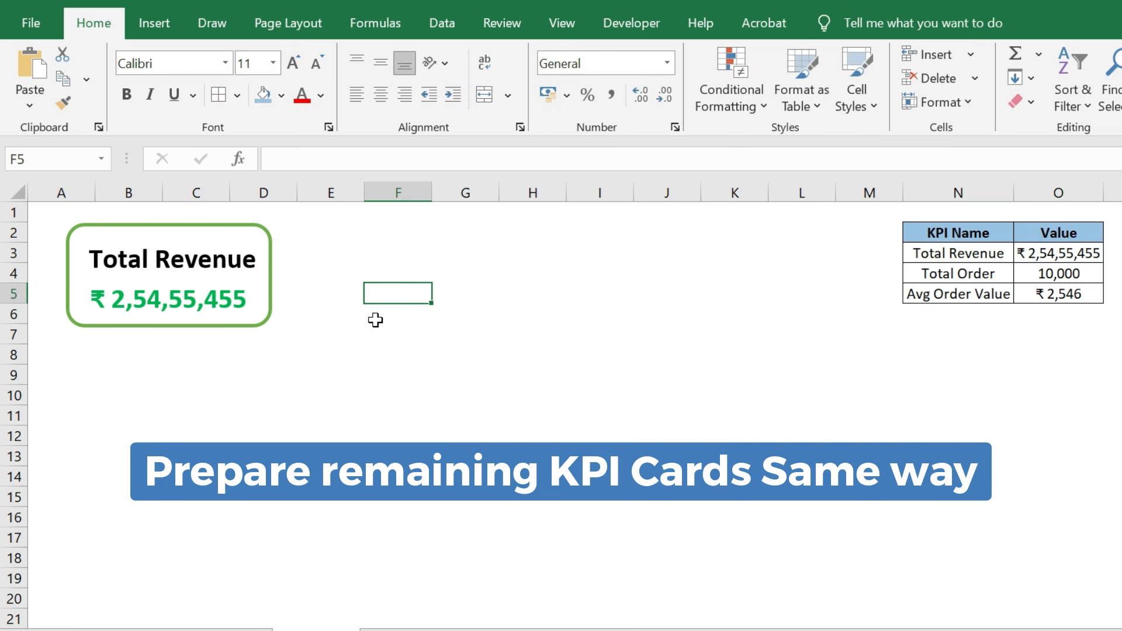
Step: Widen the Total Revenue card, keeping it within about A2 to D6, and reposition its label centrally above the value
{"action": "left_click", "coordinate": [266, 301]}
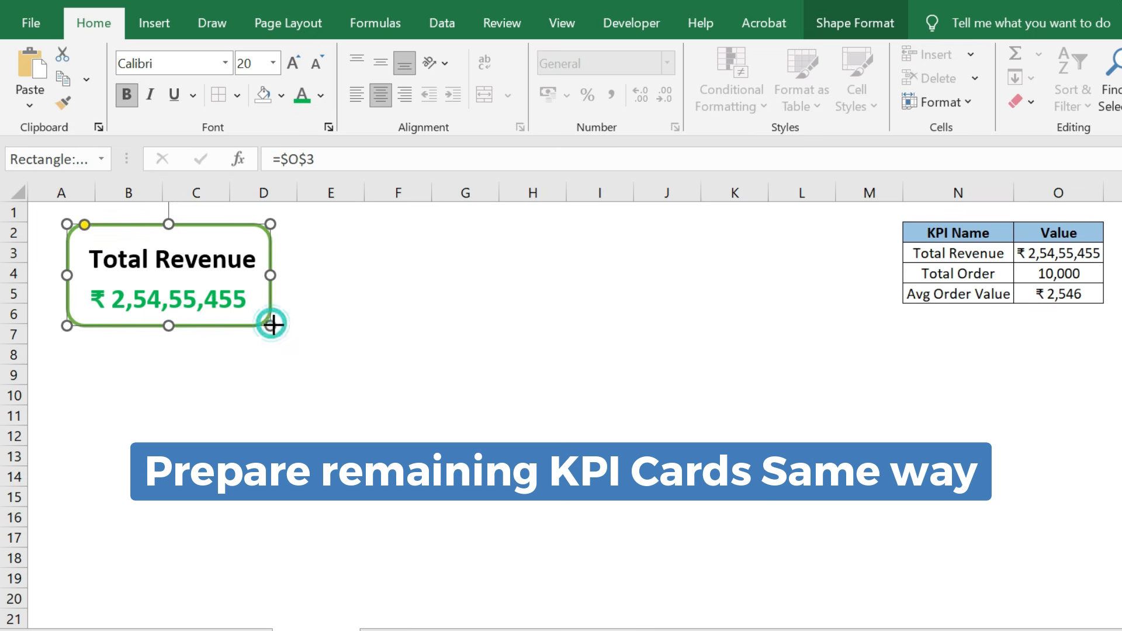
{"action": "left_click_drag", "start_coordinate": [270, 325], "coordinate": [284, 331]}
{"action": "left_click", "coordinate": [155, 258]}
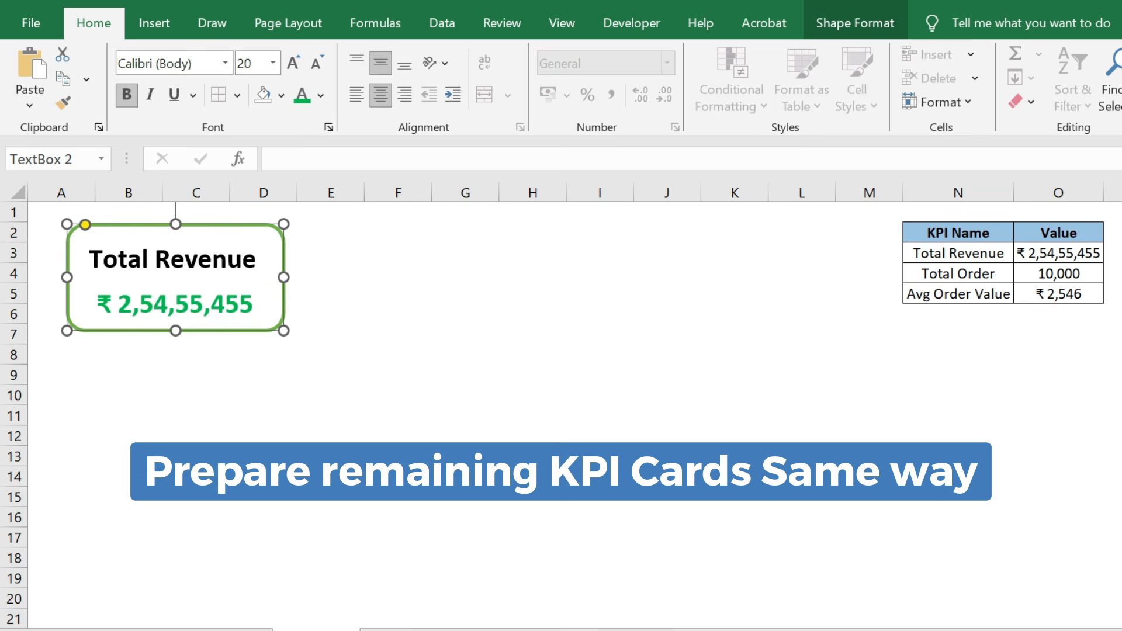
{"action": "left_click_drag", "start_coordinate": [216, 223], "coordinate": [223, 225]}
{"action": "key", "text": "ctrl+z"}
{"action": "left_click", "coordinate": [179, 263], "text": "ctrl"}
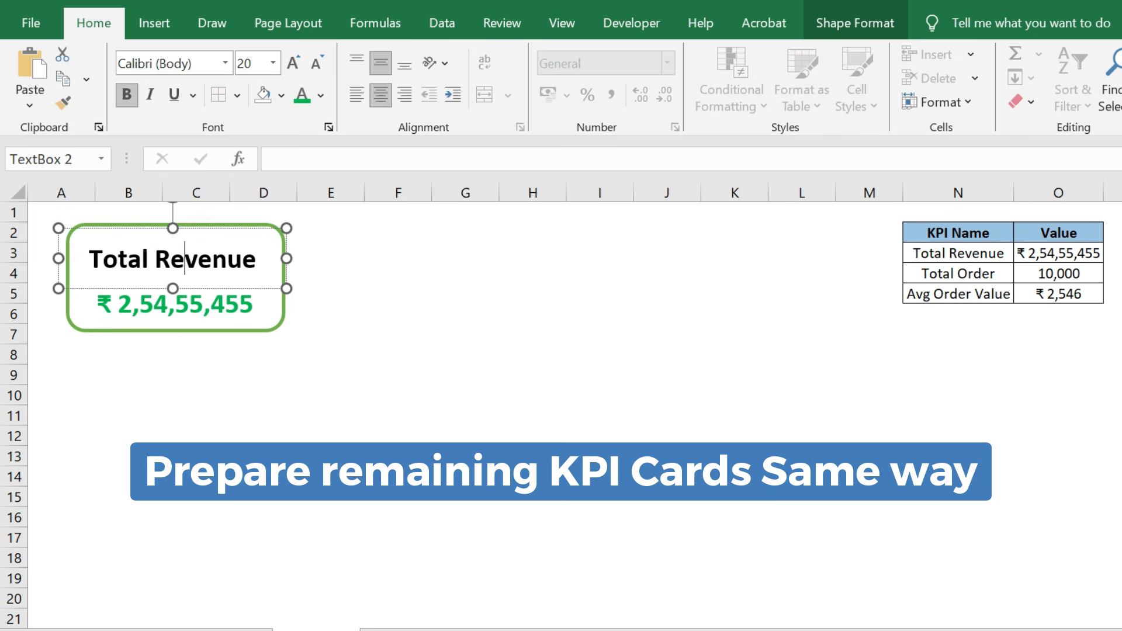
{"action": "left_click_drag", "start_coordinate": [214, 230], "coordinate": [222, 225]}
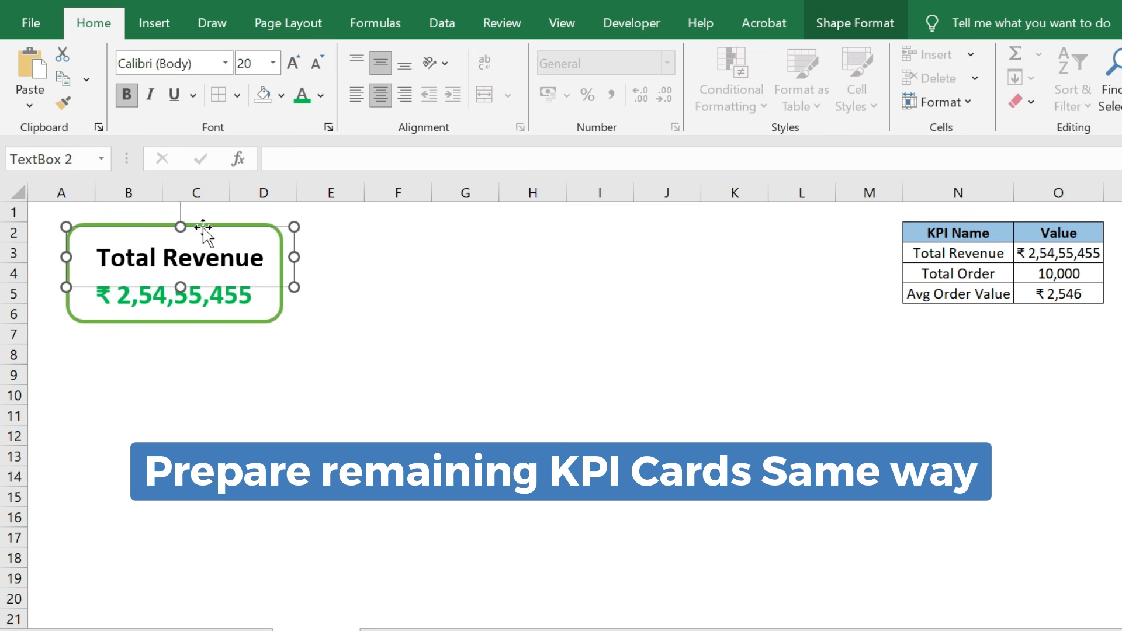
{"action": "left_click", "coordinate": [309, 441]}
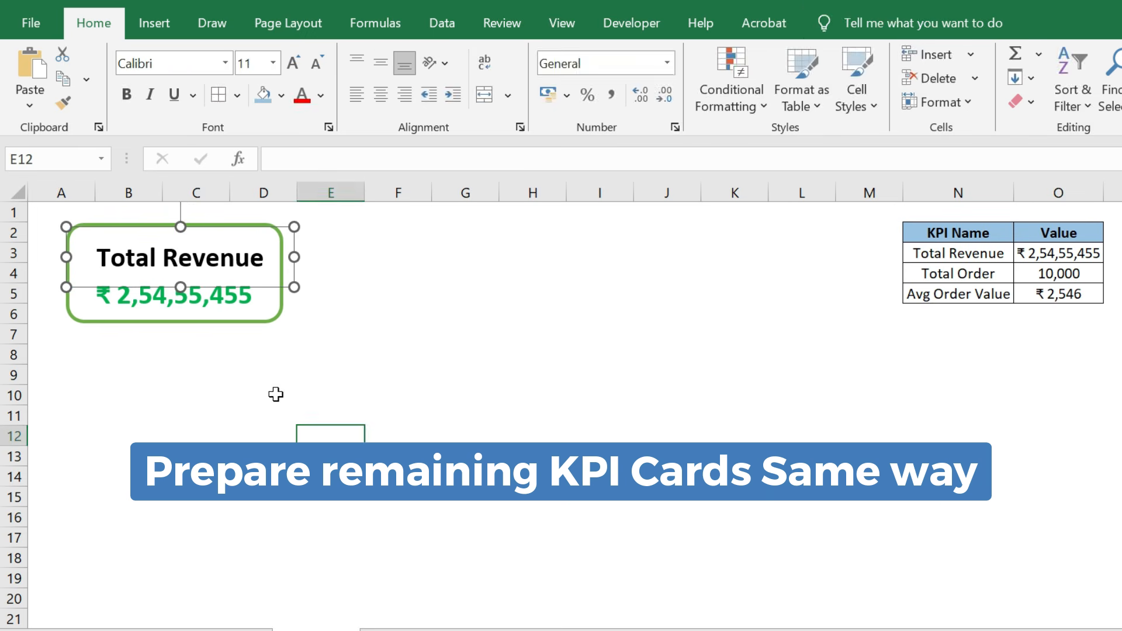
{"action": "left_click", "coordinate": [211, 297]}
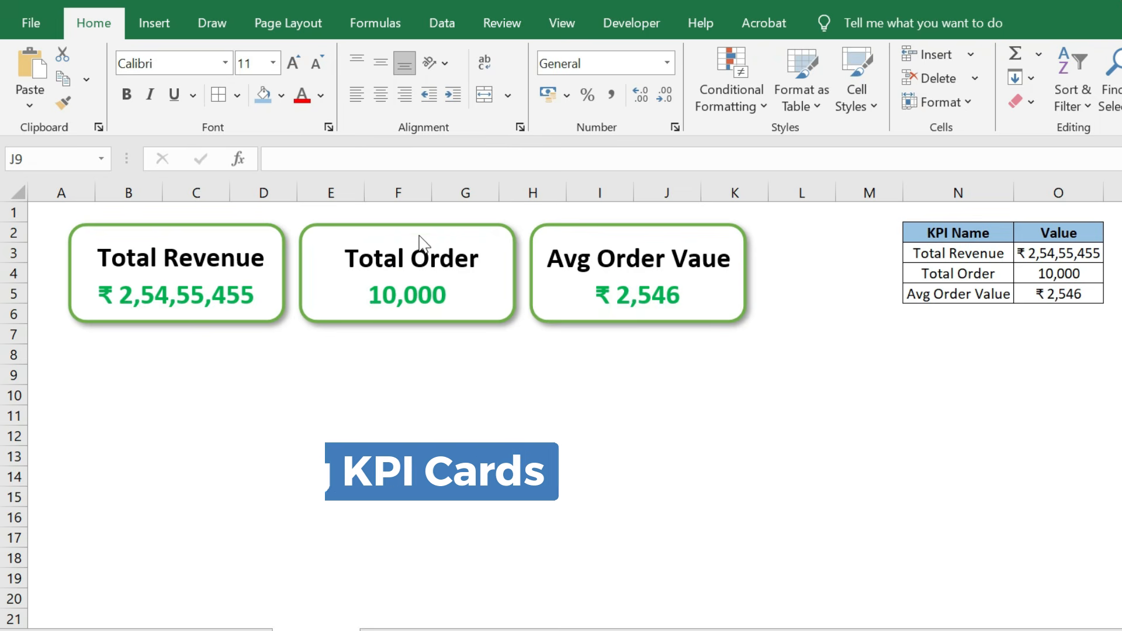
Step: Inspect the Total Order label and the Avg Order Value card's cell link
{"action": "left_click", "coordinate": [445, 242]}
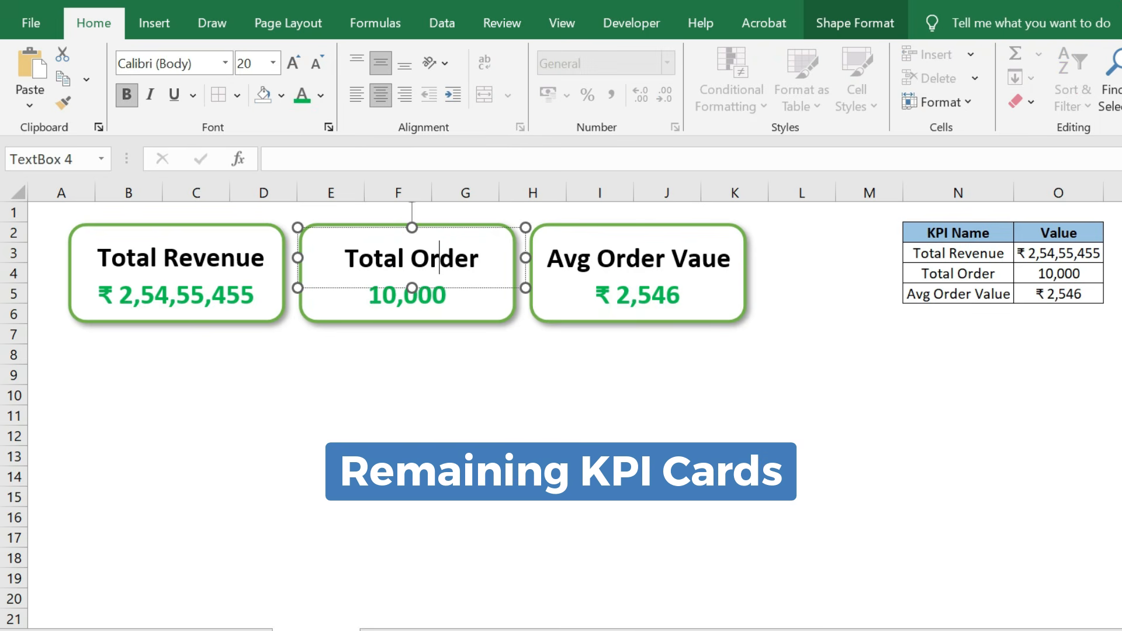
{"action": "left_click", "coordinate": [728, 319]}
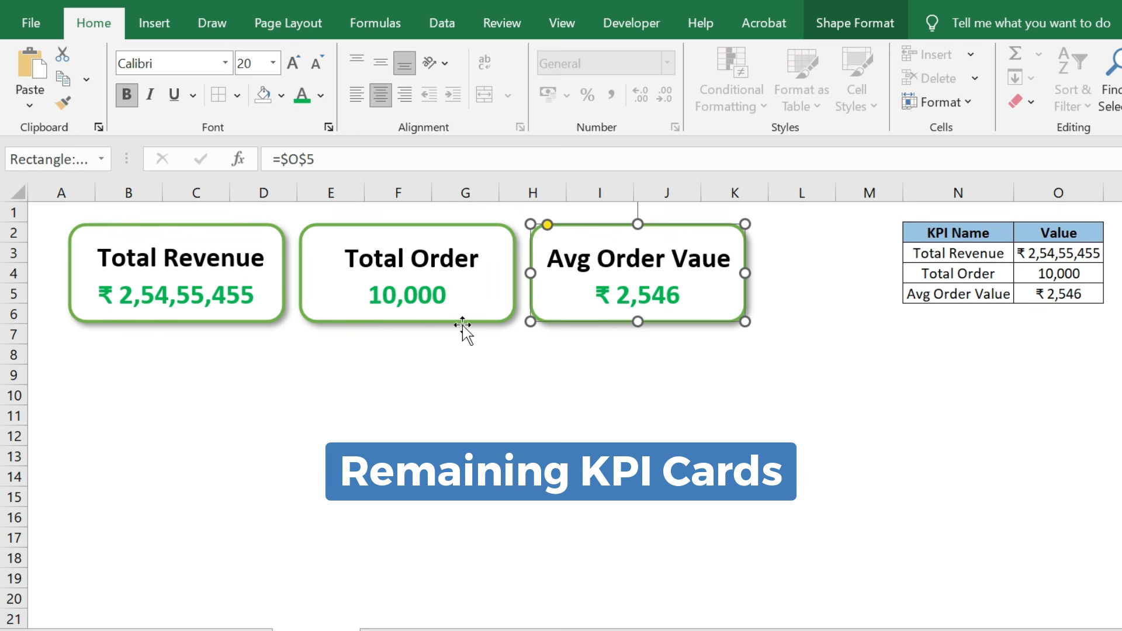
Step: Copy the Revenue of Region chart from the PivotTable sheet to the dashboard and place it below the KPI cards, starting near A7
{"action": "left_click", "coordinate": [437, 320]}
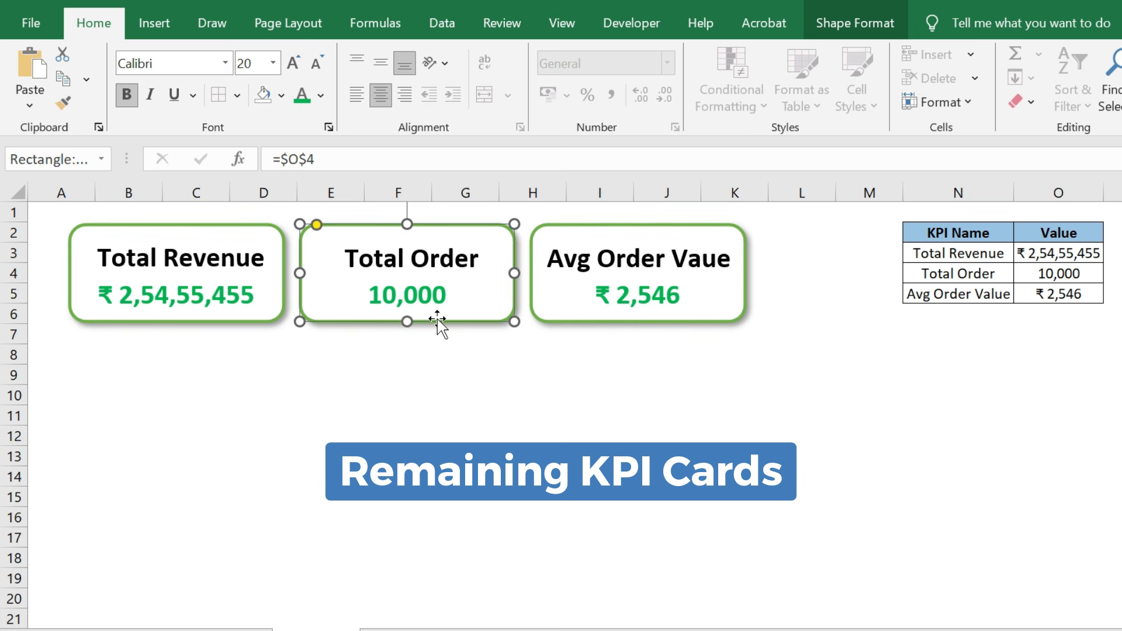
{"action": "left_click", "coordinate": [864, 533]}
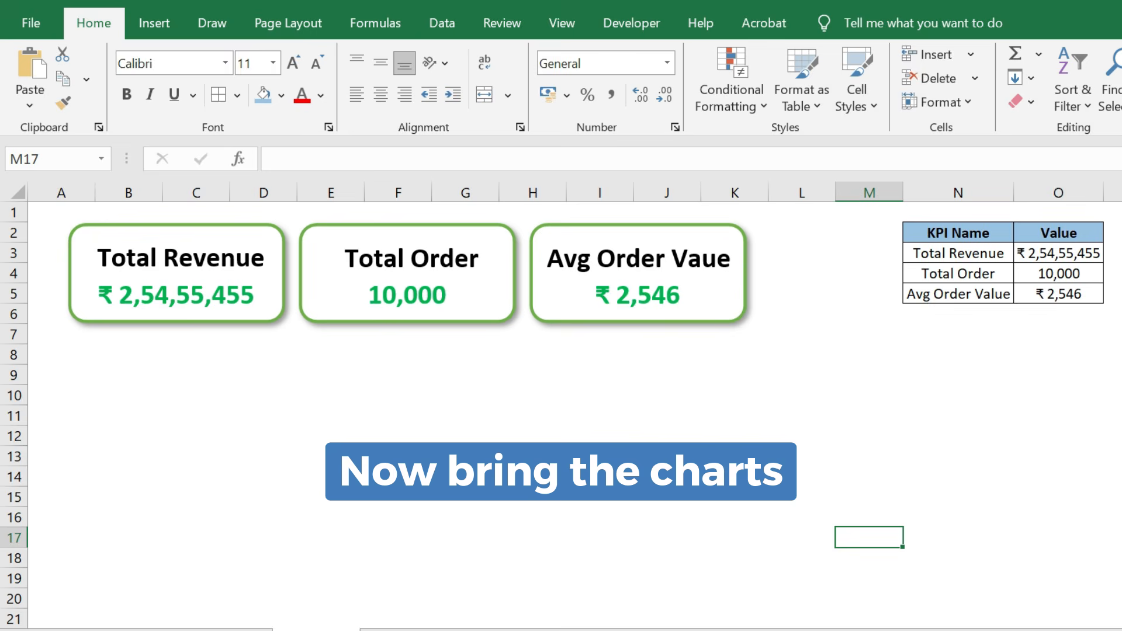
{"action": "left_click", "coordinate": [217, 630]}
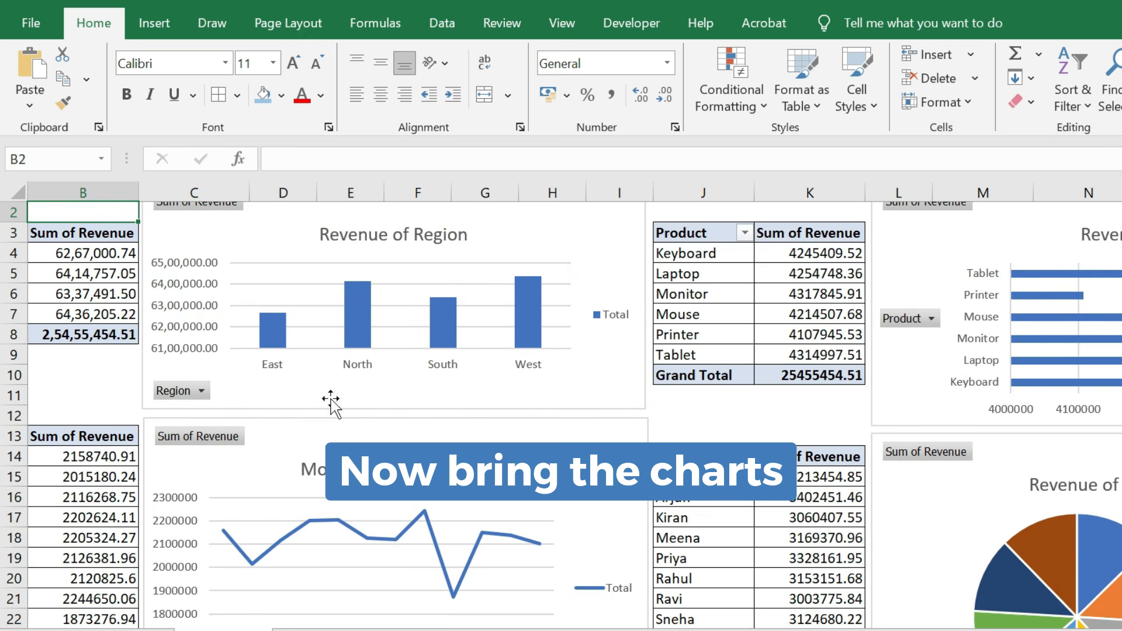
{"action": "left_click", "coordinate": [308, 227]}
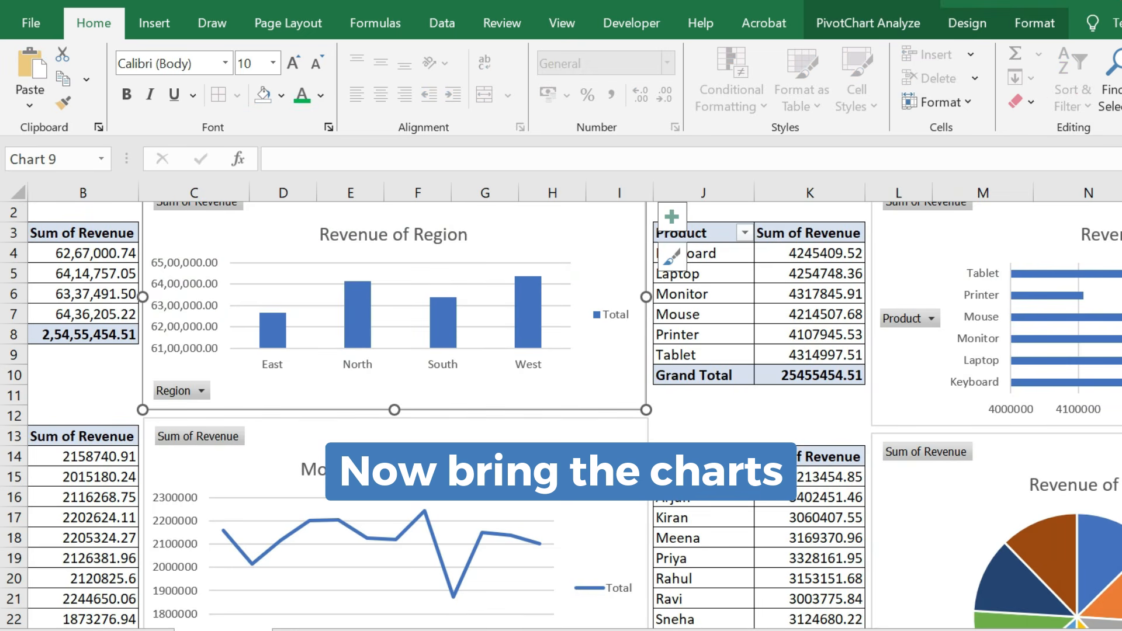
{"action": "left_click", "coordinate": [309, 630]}
{"action": "key", "text": "ctrl+v"}
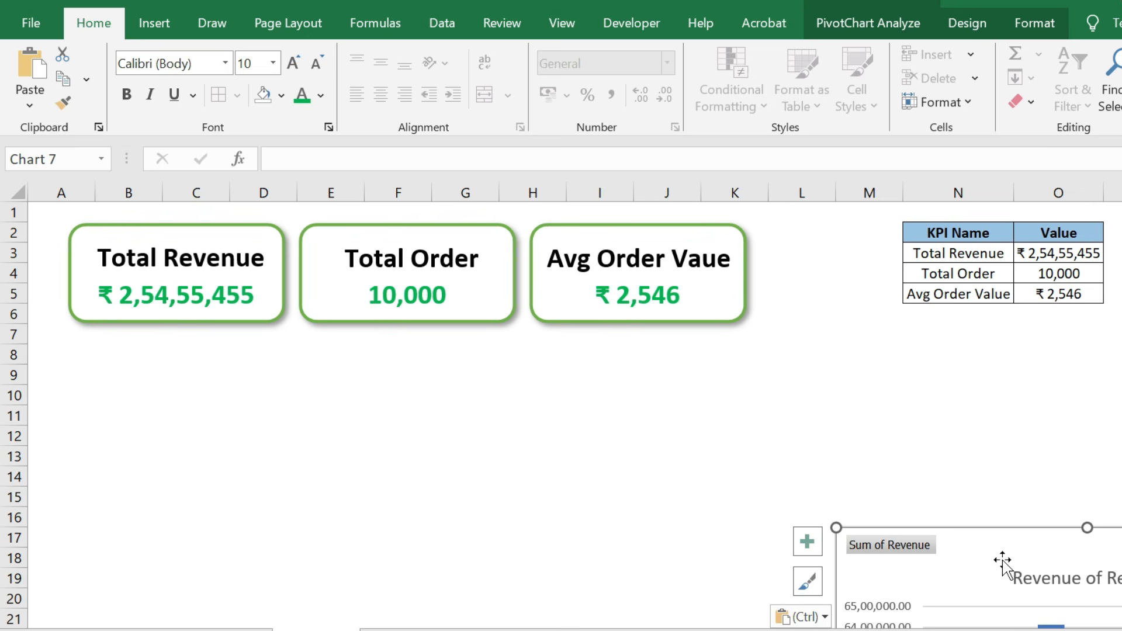
{"action": "left_click_drag", "start_coordinate": [1002, 561], "coordinate": [244, 374]}
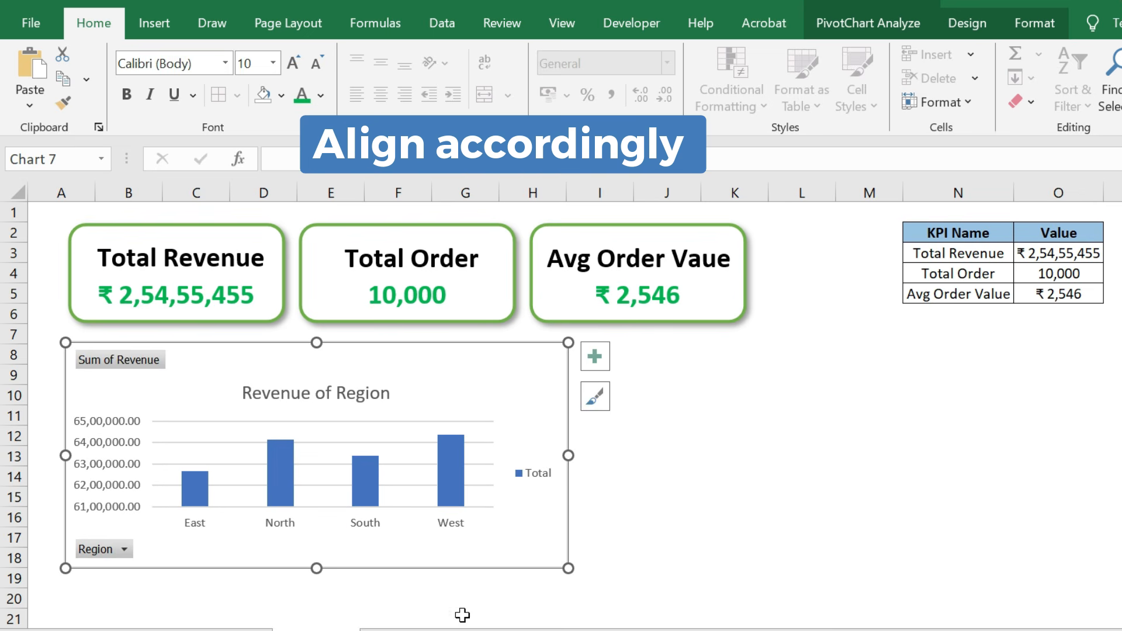
Step: Copy the Monthly Revenue Trend chart to the dashboard and place it beside the Revenue of Region chart
{"action": "left_click", "coordinate": [223, 630]}
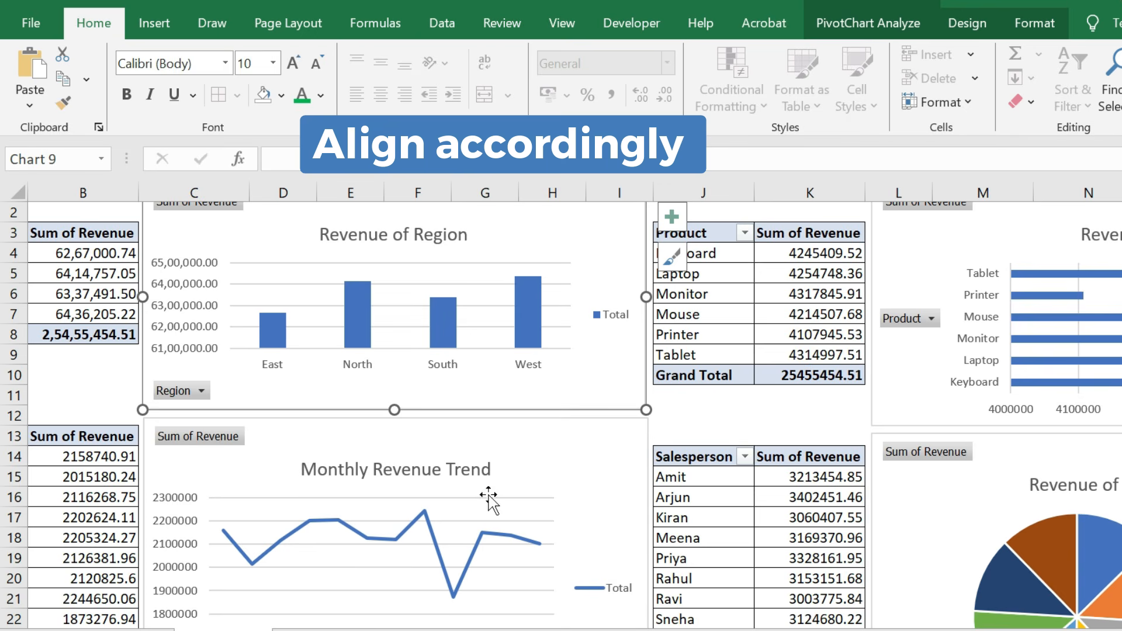
{"action": "left_click", "coordinate": [520, 469]}
{"action": "key", "text": "ctrl+c"}
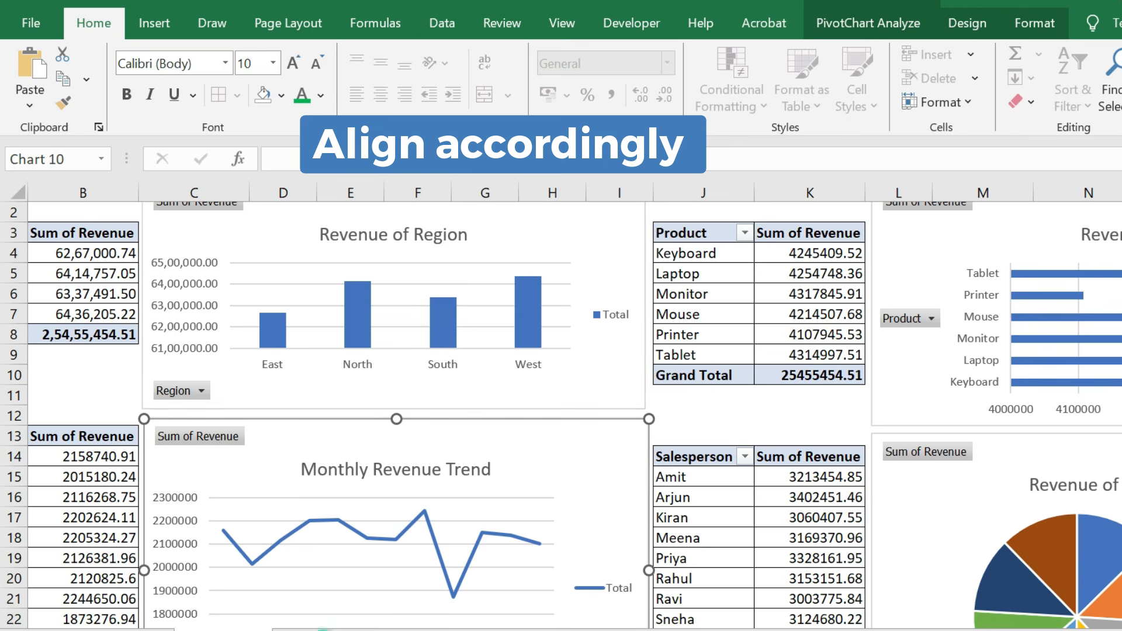
{"action": "left_click", "coordinate": [316, 630]}
{"action": "left_click", "coordinate": [689, 477]}
{"action": "key", "text": "ctrl+v"}
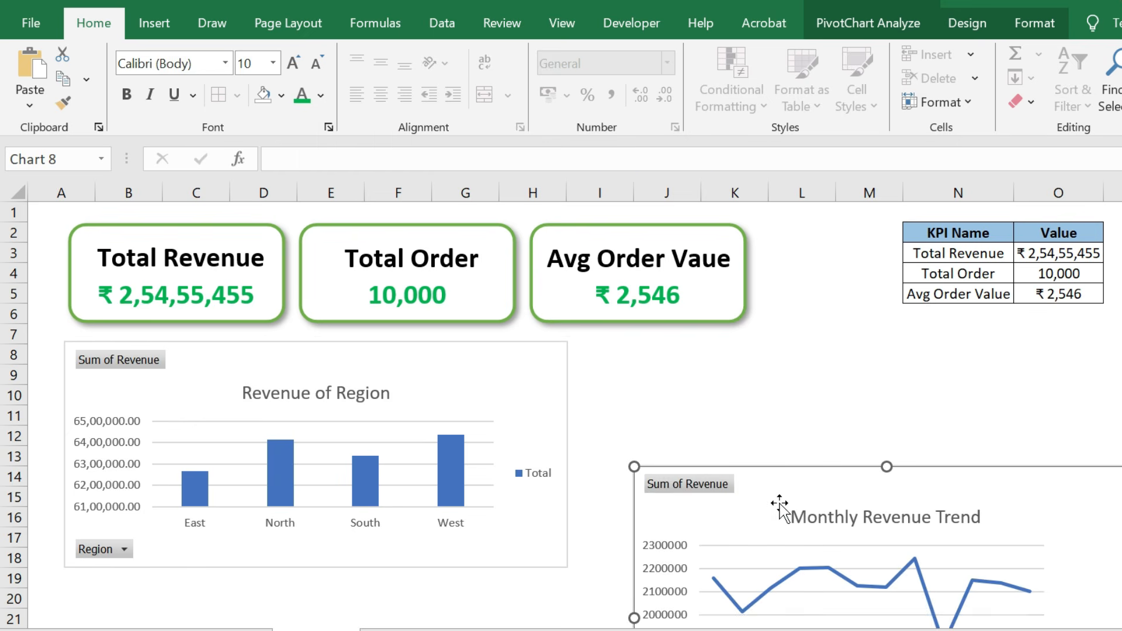
{"action": "left_click_drag", "start_coordinate": [779, 503], "coordinate": [724, 385]}
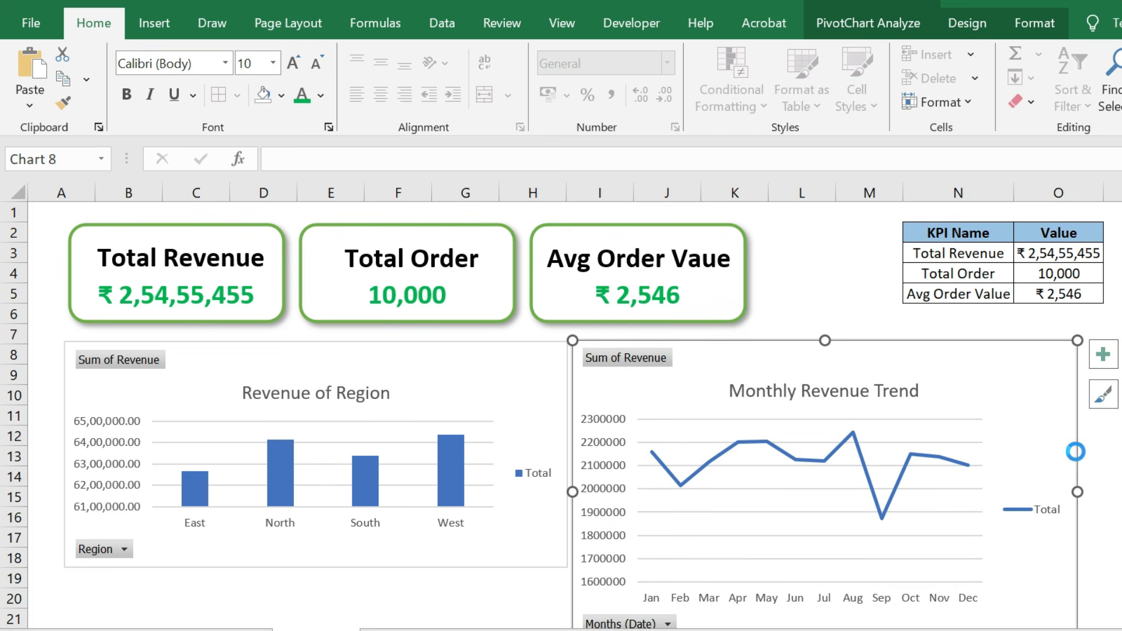
Step: Narrow the Revenue of Region chart so it spans about columns A to G
{"action": "scroll", "coordinate": [1076, 450], "scroll_direction": "down", "scroll_amount": 3}
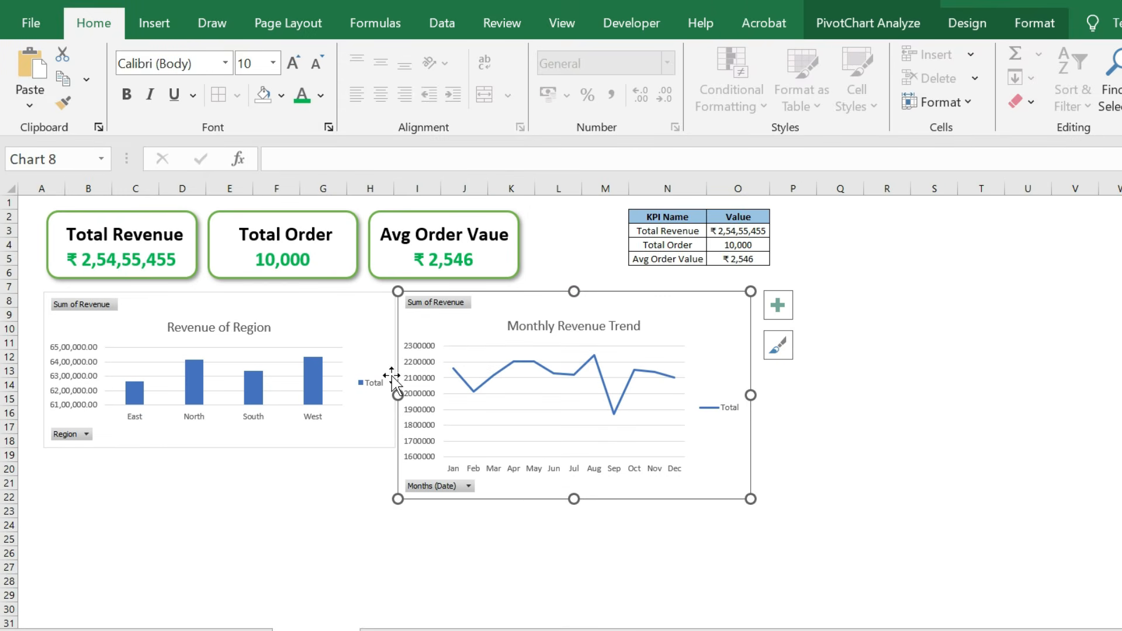
{"action": "left_click", "coordinate": [371, 321]}
{"action": "left_click_drag", "start_coordinate": [394, 445], "coordinate": [311, 448]}
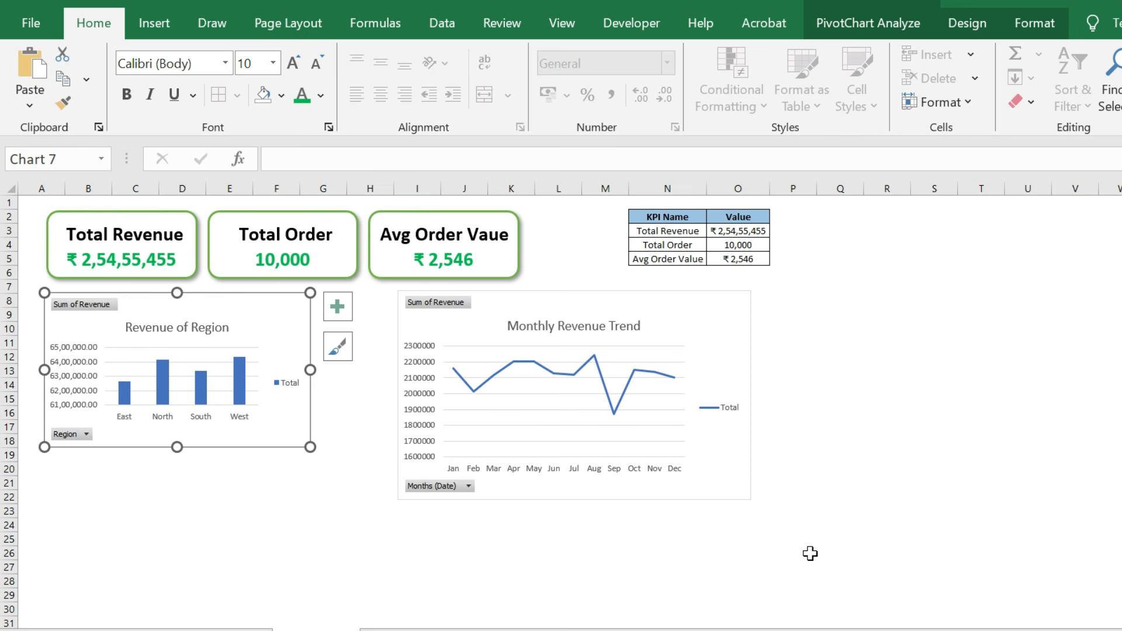
Step: Shrink the Monthly Revenue Trend chart to the height of the Revenue of Region chart and align it alongside, within about G8 to M18
{"action": "left_click", "coordinate": [748, 499]}
{"action": "left_click_drag", "start_coordinate": [749, 499], "coordinate": [691, 451]}
{"action": "left_click_drag", "start_coordinate": [623, 310], "coordinate": [540, 310]}
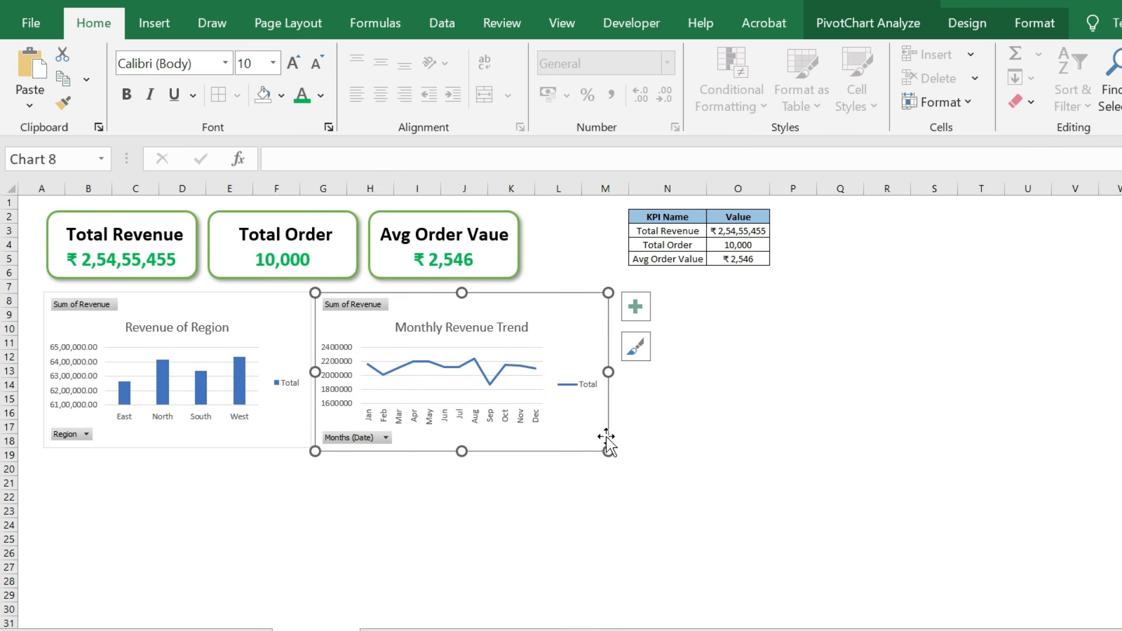
{"action": "left_click", "coordinate": [517, 510]}
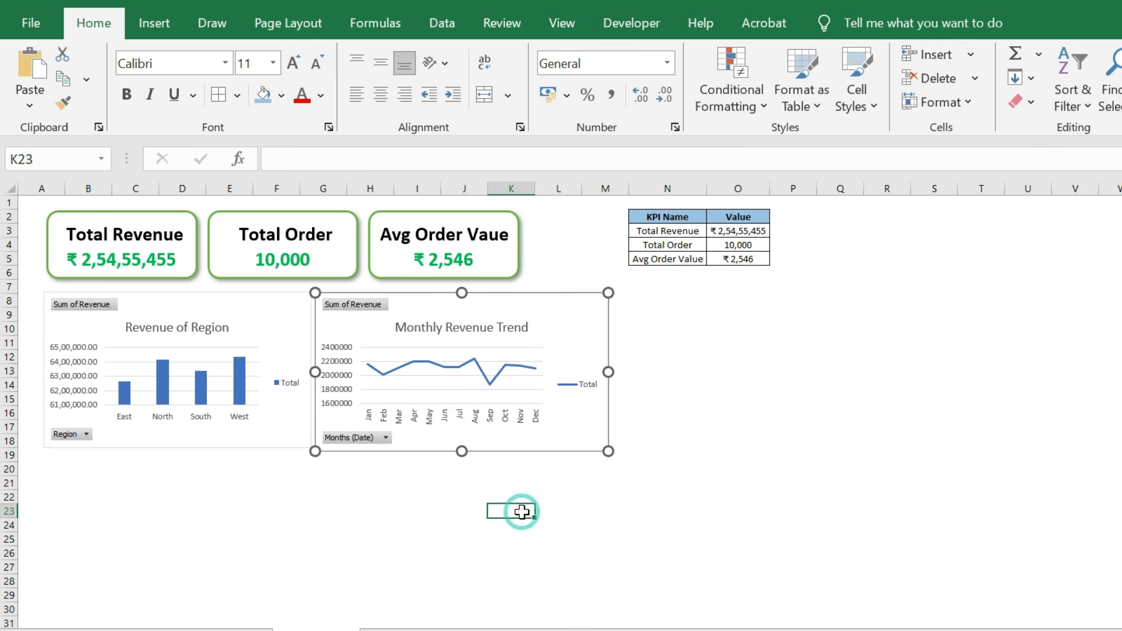
{"action": "left_click", "coordinate": [597, 452]}
{"action": "left_click_drag", "start_coordinate": [606, 451], "coordinate": [609, 449]}
{"action": "left_click", "coordinate": [609, 495]}
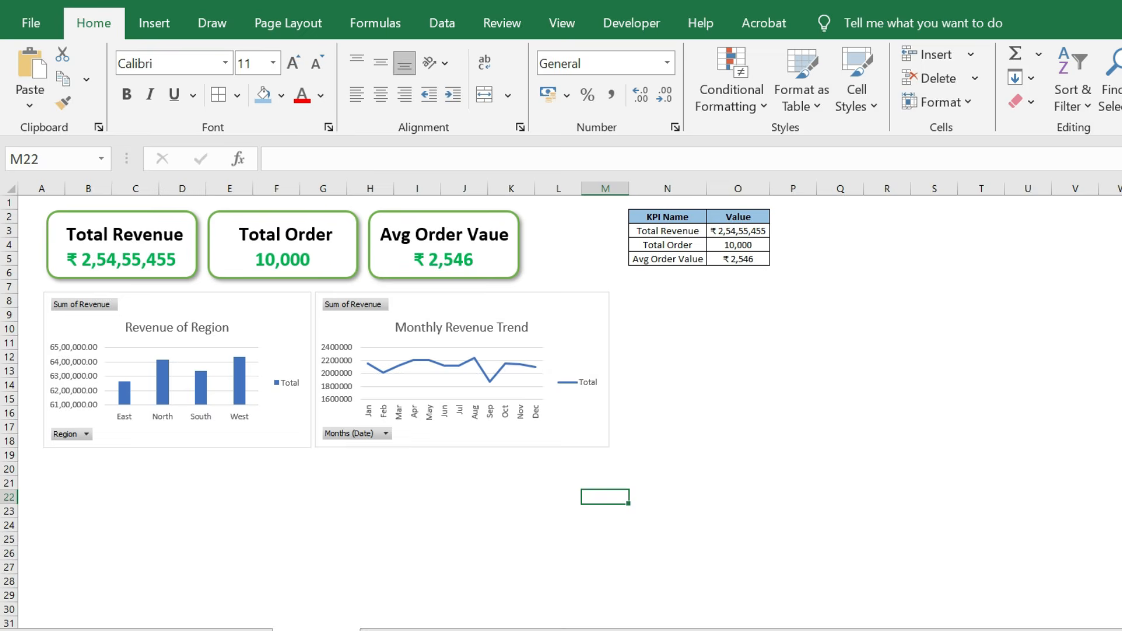
Step: Copy the Revenue of Salesperson pie chart to the dashboard and place it directly below the Revenue of Region chart
{"action": "left_click", "coordinate": [233, 630]}
{"action": "left_click", "coordinate": [1071, 457]}
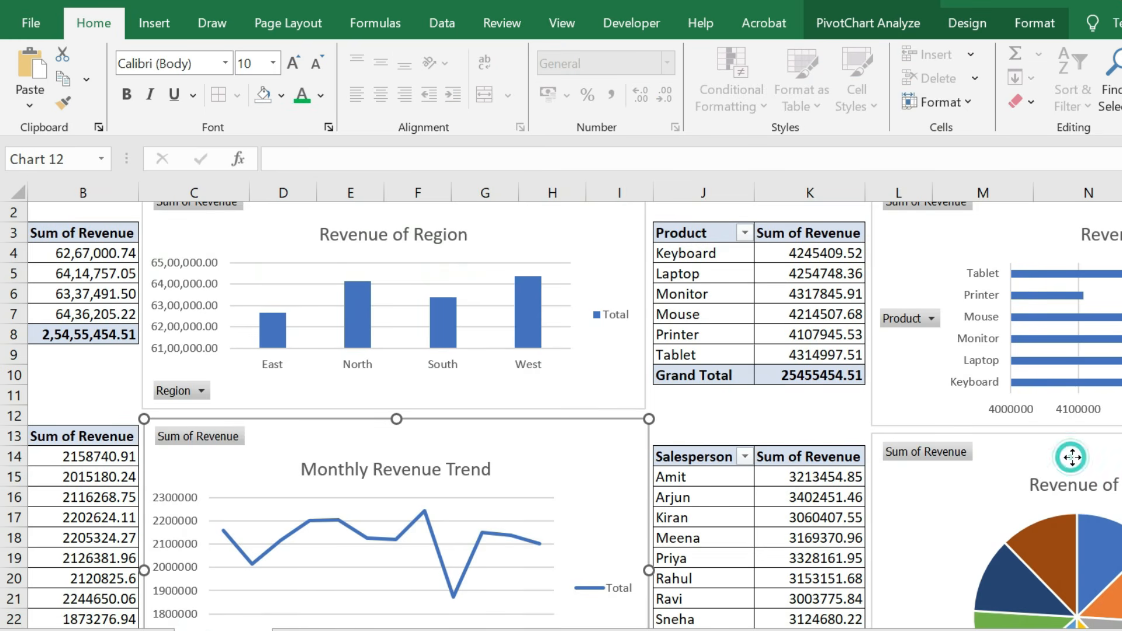
{"action": "left_click", "coordinate": [317, 630]}
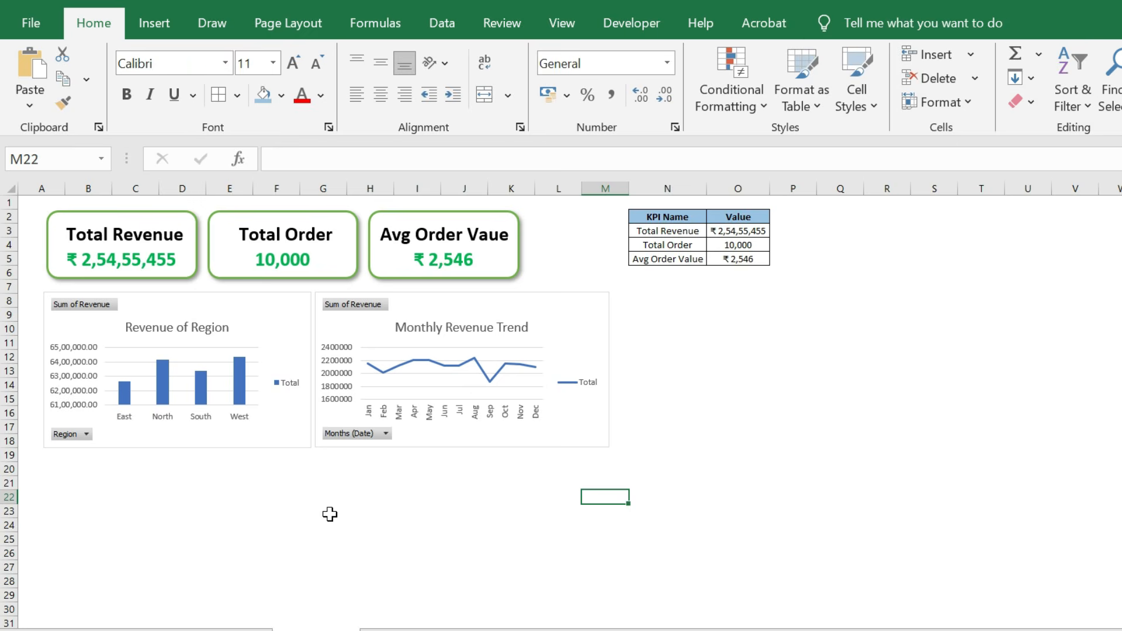
{"action": "scroll", "coordinate": [305, 475], "scroll_direction": "down", "scroll_amount": 1}
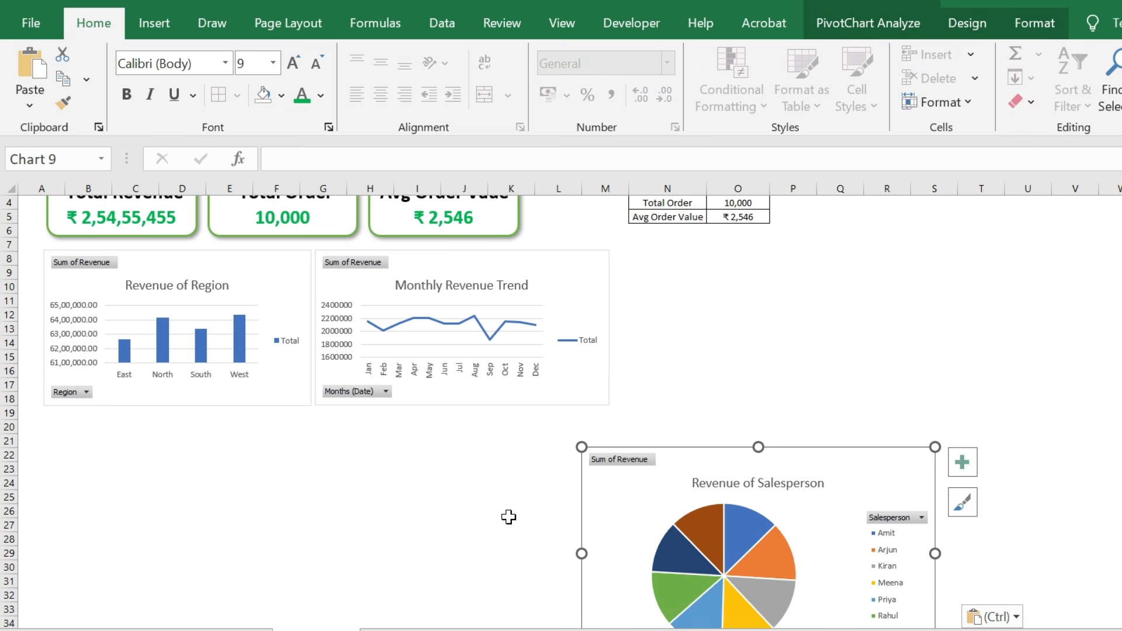
{"action": "left_click_drag", "start_coordinate": [759, 469], "coordinate": [222, 430]}
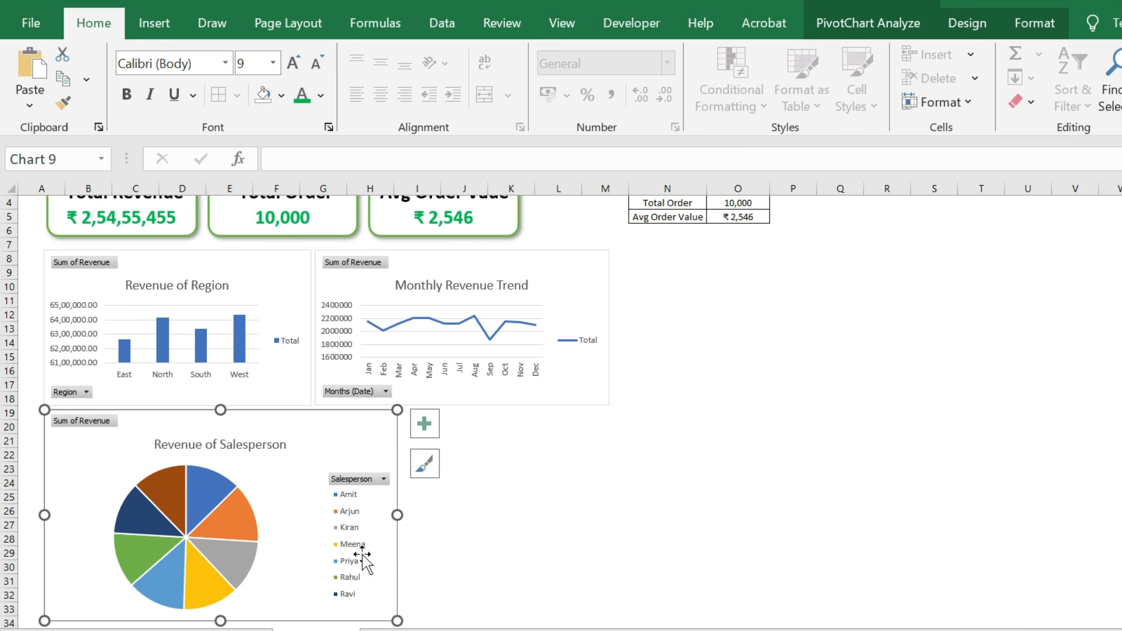
Step: Resize the Revenue of Salesperson chart to span the combined width of the two charts above, about A19 to M34
{"action": "left_click_drag", "start_coordinate": [398, 619], "coordinate": [610, 508]}
{"action": "left_click", "coordinate": [682, 453]}
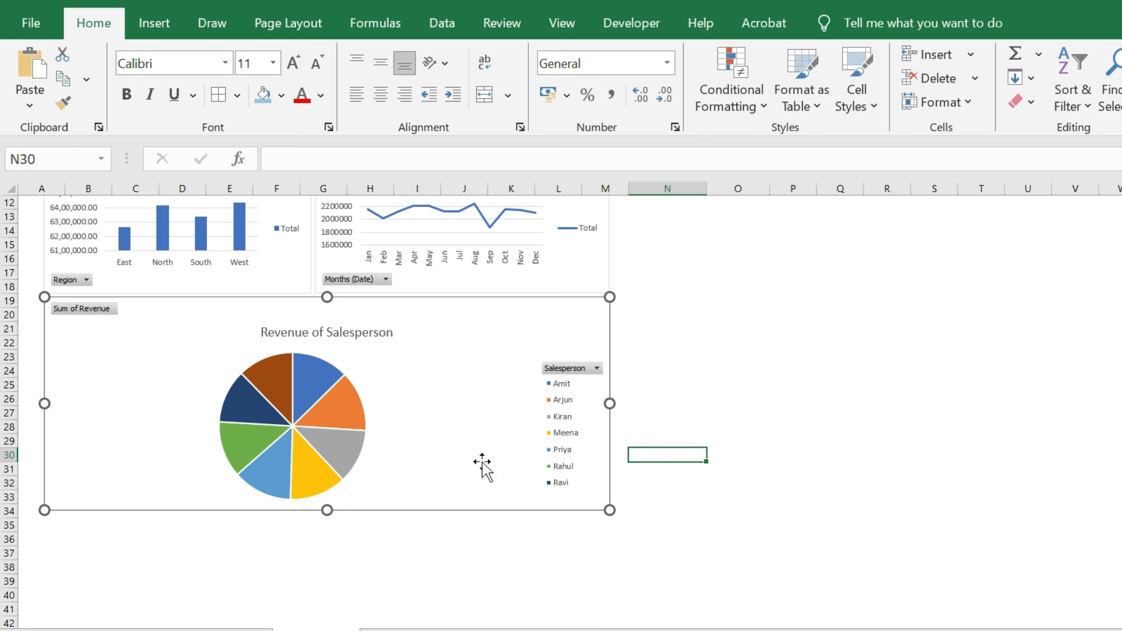
{"action": "scroll", "coordinate": [484, 465], "scroll_direction": "up", "scroll_amount": 1}
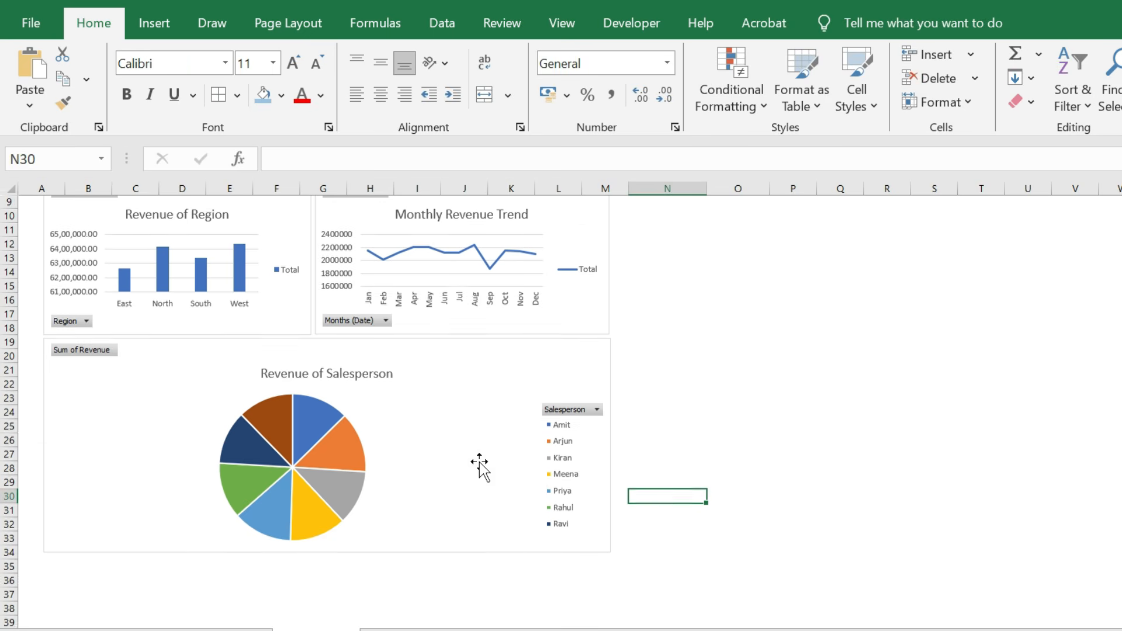
Step: Hide all field buttons on the Revenue of Region, Monthly Revenue Trend and Revenue of Salesperson charts
{"action": "right_click", "coordinate": [75, 325]}
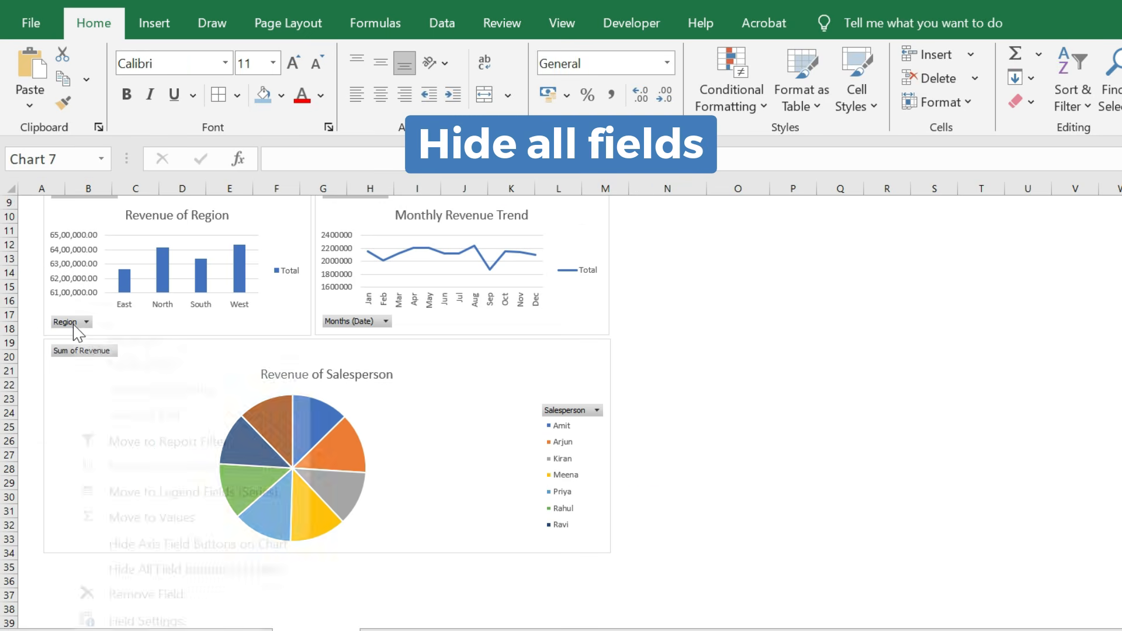
{"action": "left_click", "coordinate": [181, 570]}
{"action": "right_click", "coordinate": [365, 325]}
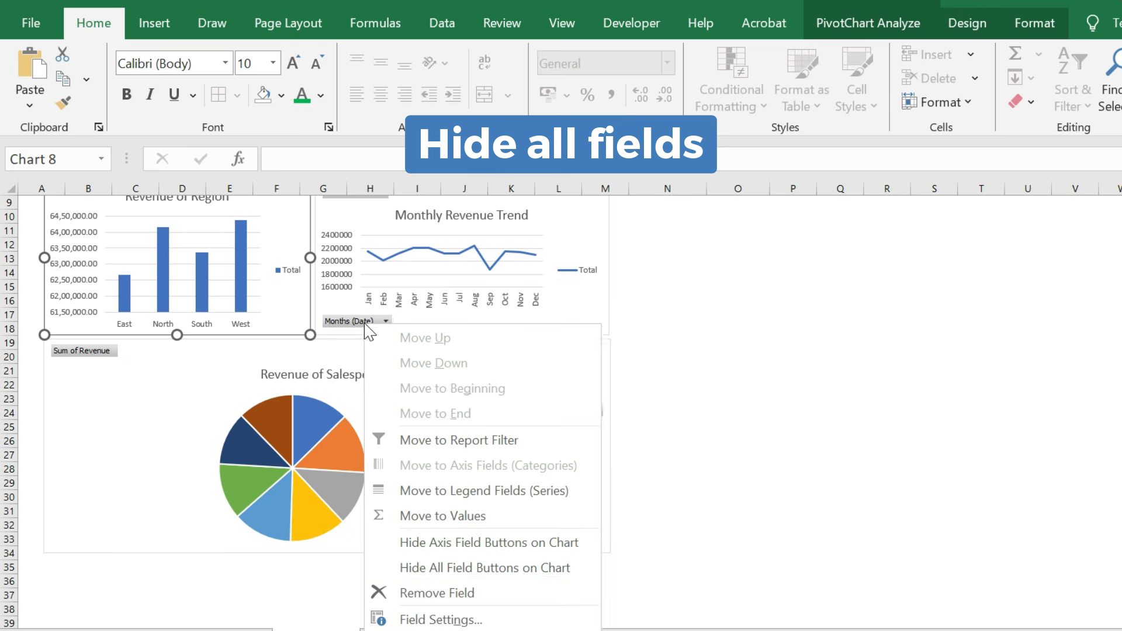
{"action": "left_click", "coordinate": [431, 566]}
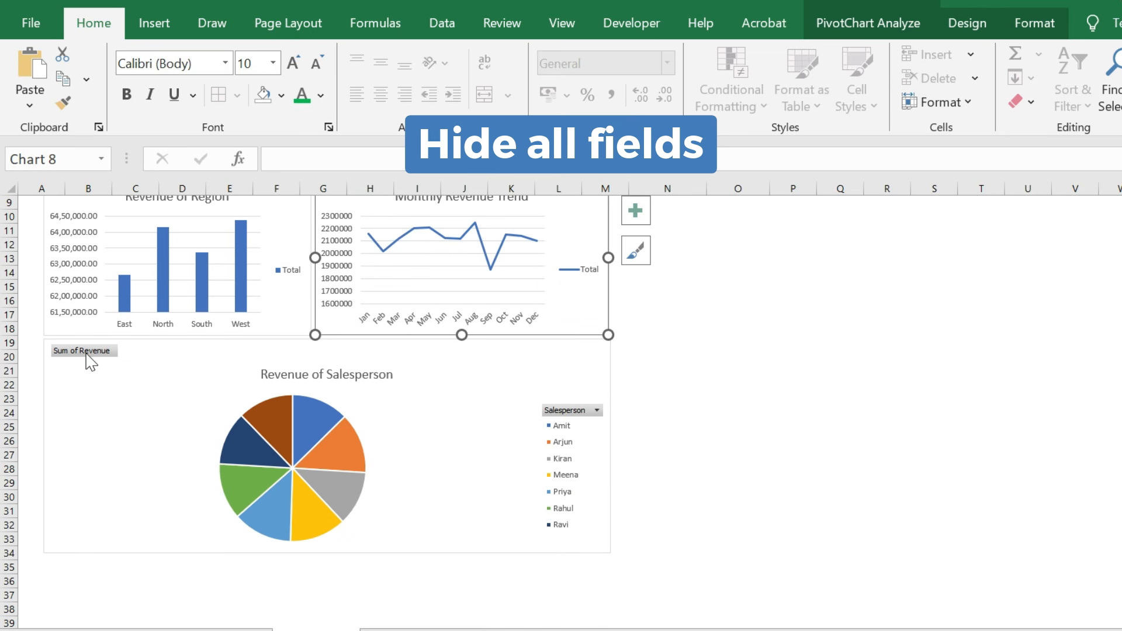
{"action": "right_click", "coordinate": [566, 416]}
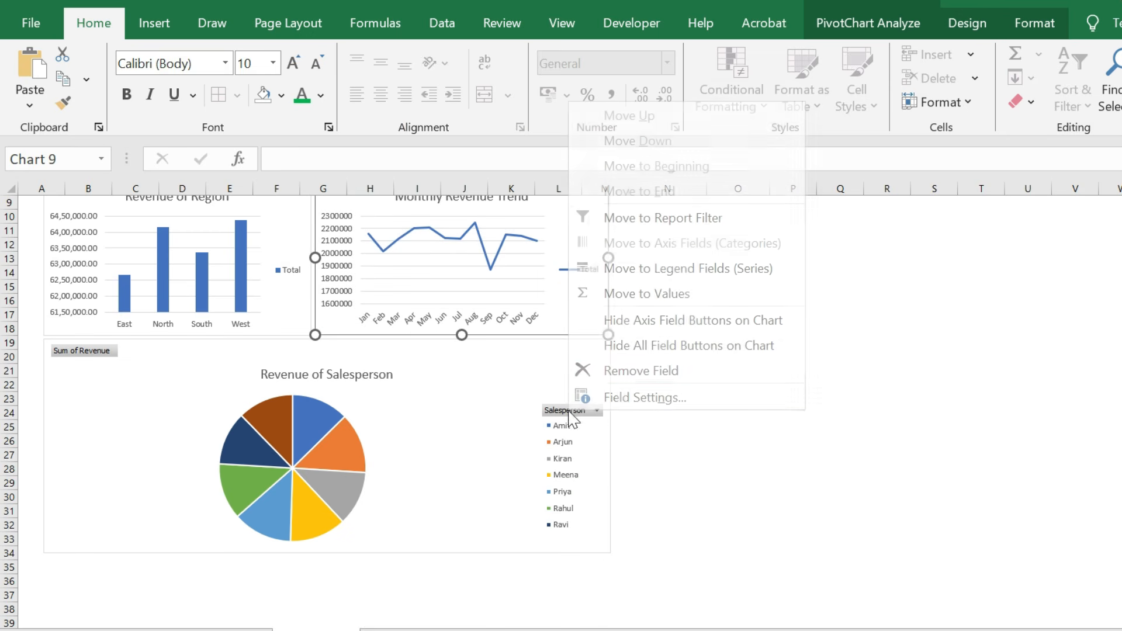
{"action": "left_click", "coordinate": [637, 345]}
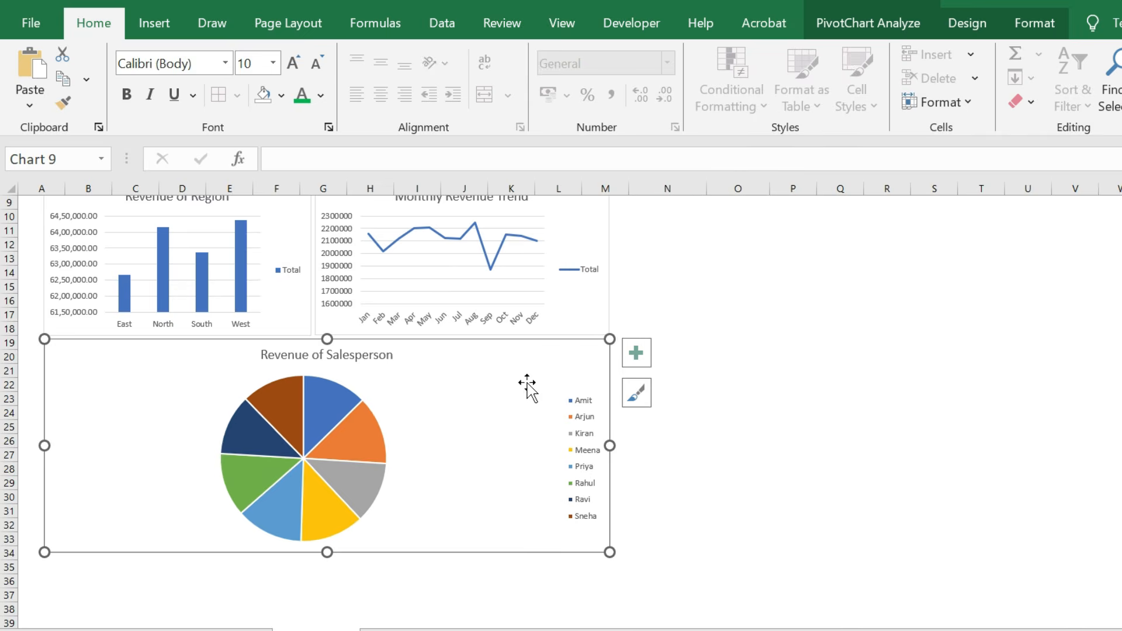
Step: Hide columns N to P, which contain the KPI table, on the dashboard sheet
{"action": "scroll", "coordinate": [525, 382], "scroll_direction": "up", "scroll_amount": 3}
{"action": "scroll", "coordinate": [525, 383], "scroll_direction": "down", "scroll_amount": 2}
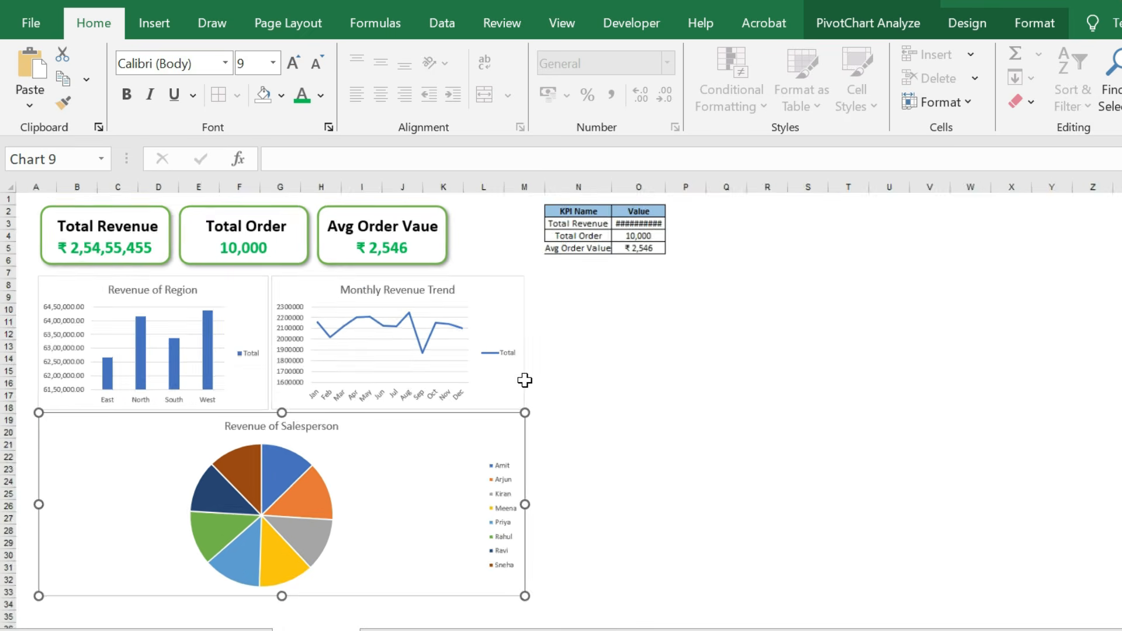
{"action": "scroll", "coordinate": [524, 380], "scroll_direction": "up", "scroll_amount": 2}
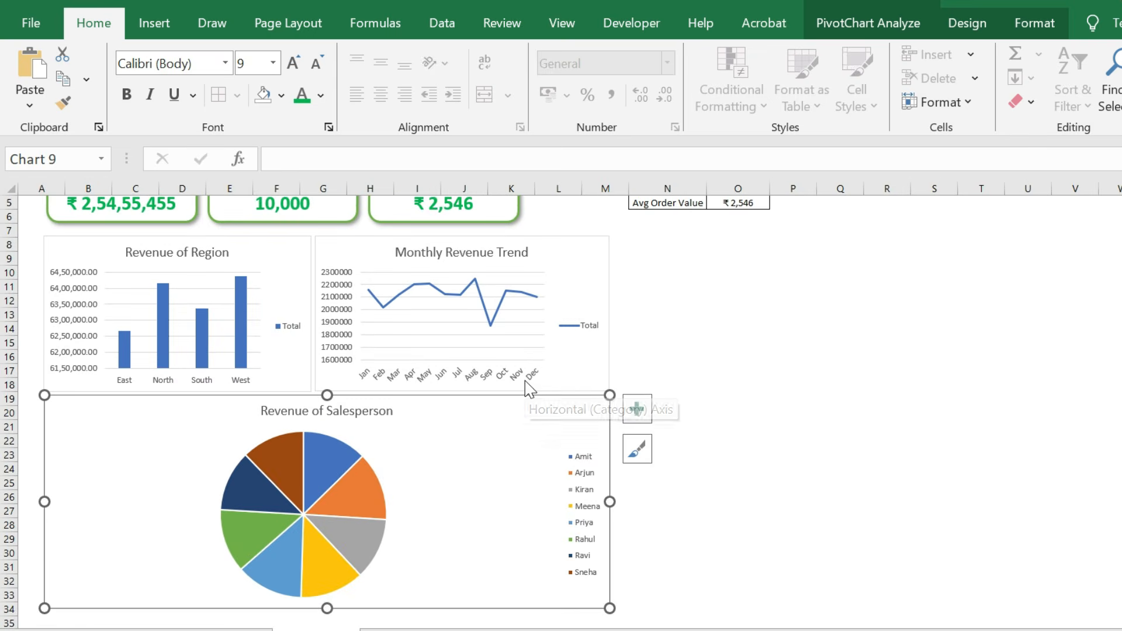
{"action": "scroll", "coordinate": [527, 375], "scroll_direction": "down", "scroll_amount": 2}
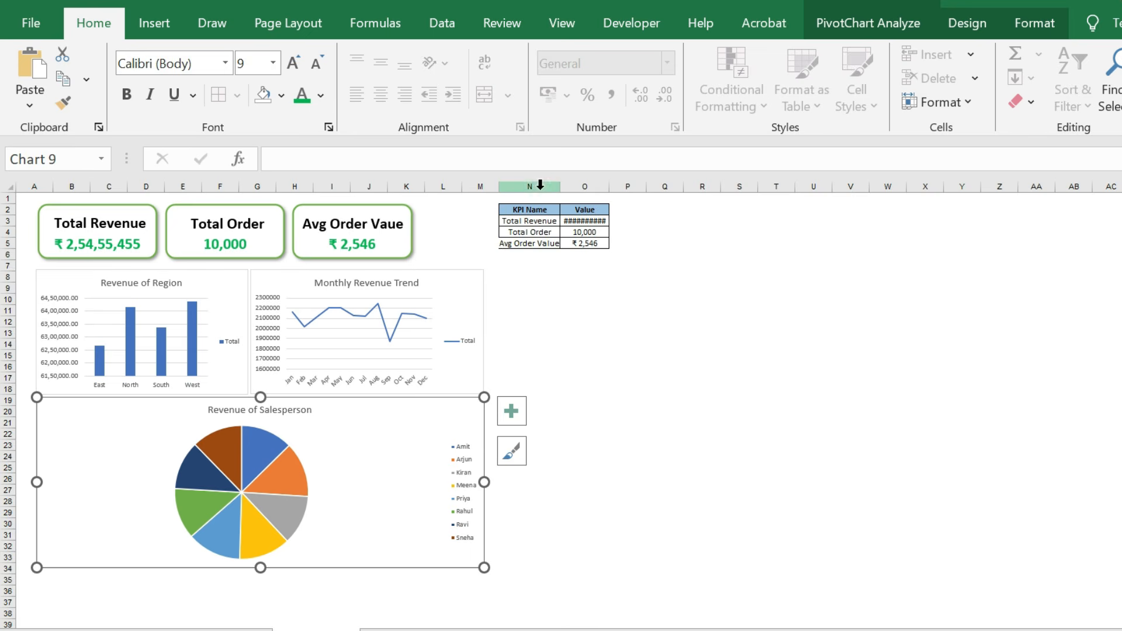
{"action": "left_click_drag", "start_coordinate": [541, 185], "coordinate": [620, 210]}
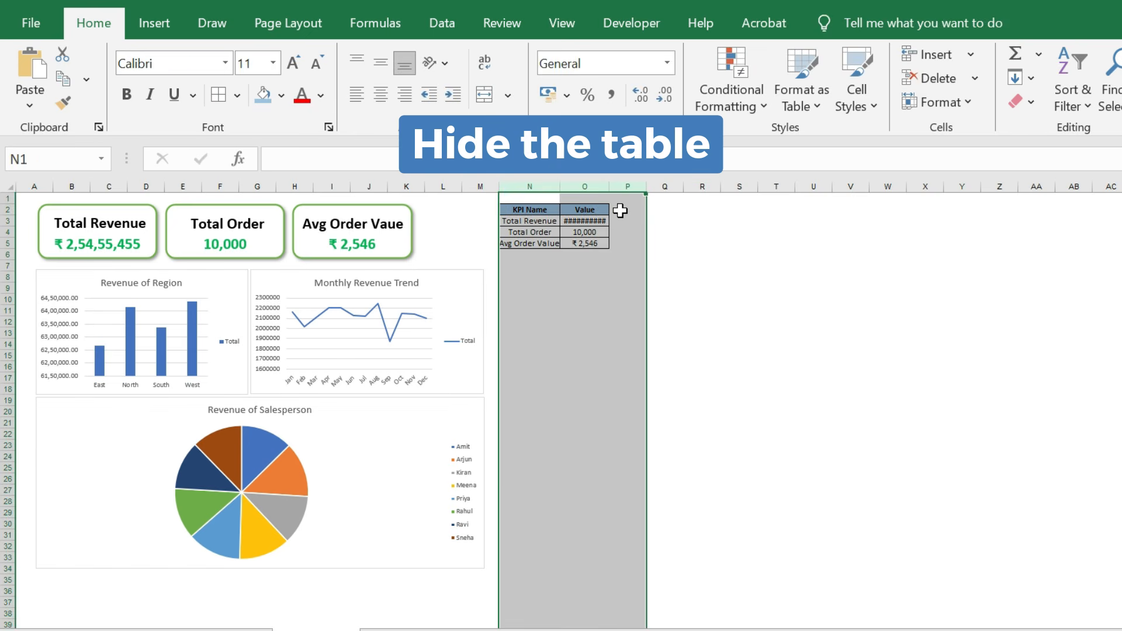
{"action": "right_click", "coordinate": [562, 187]}
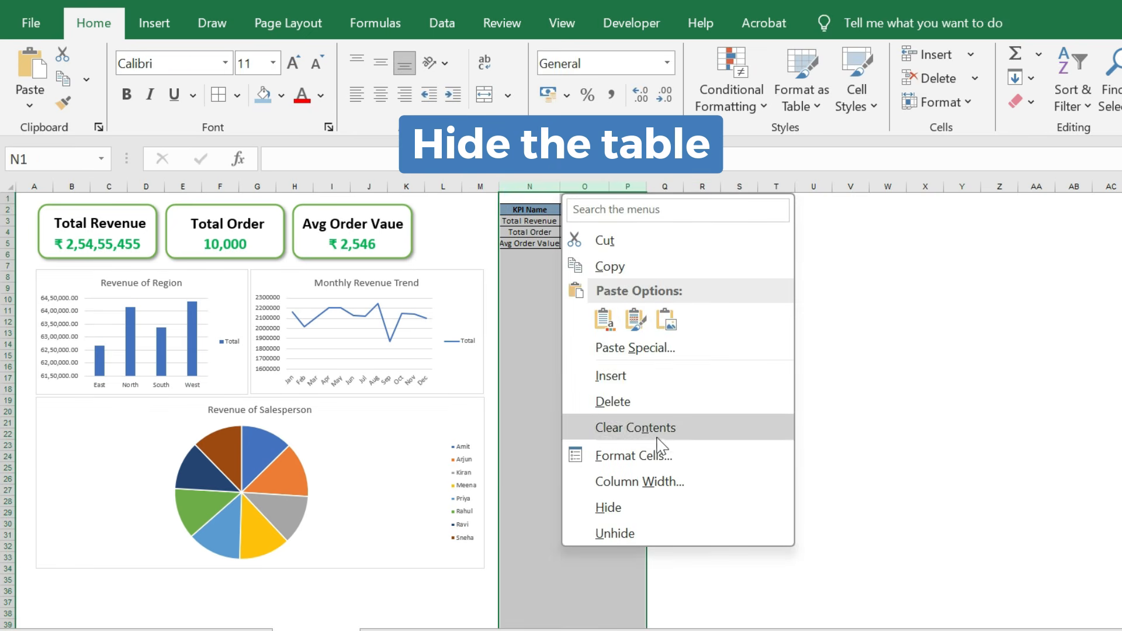
{"action": "left_click", "coordinate": [623, 520]}
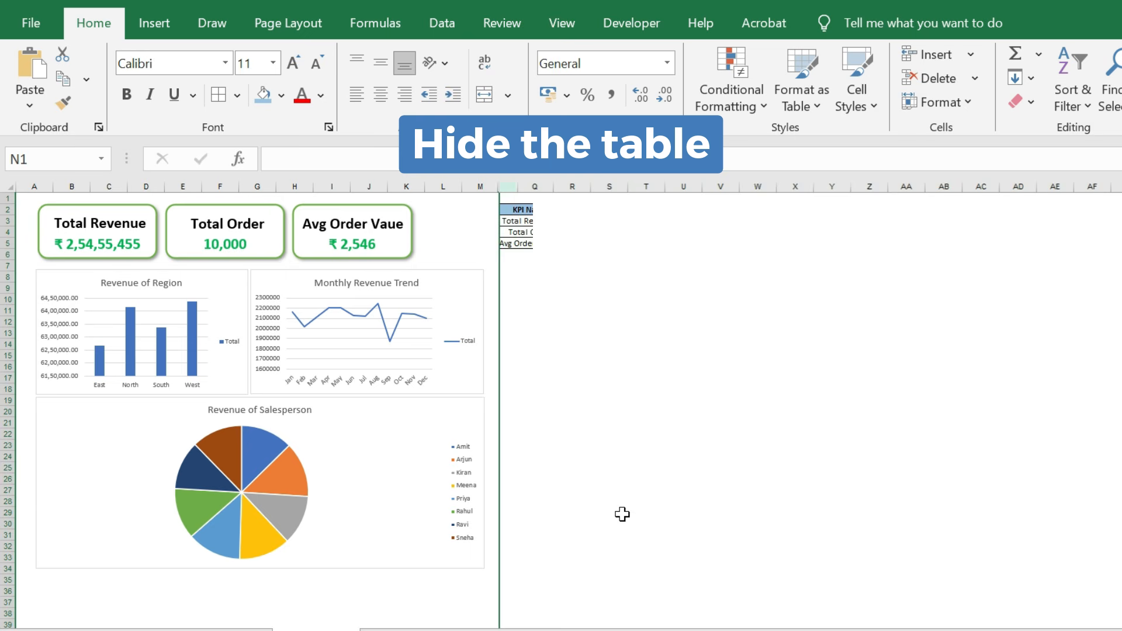
{"action": "left_click", "coordinate": [586, 414]}
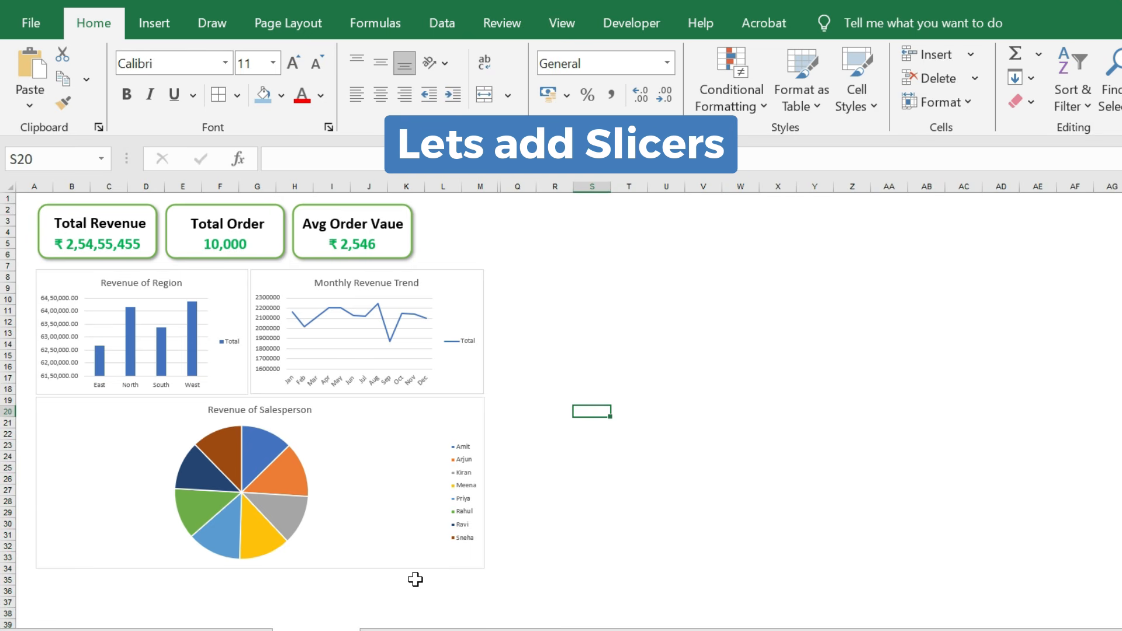
Step: Insert a Product slicer for the Revenue of Region chart and place it beside the charts at about Q4
{"action": "left_click", "coordinate": [233, 283]}
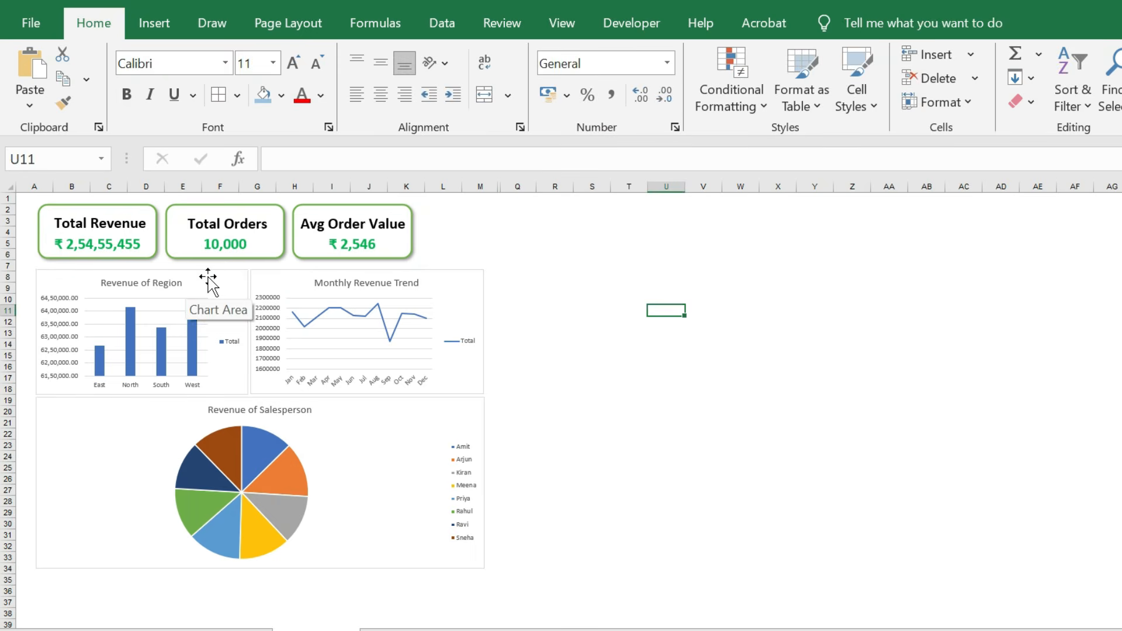
{"action": "left_click", "coordinate": [208, 283]}
{"action": "left_click", "coordinate": [868, 22]}
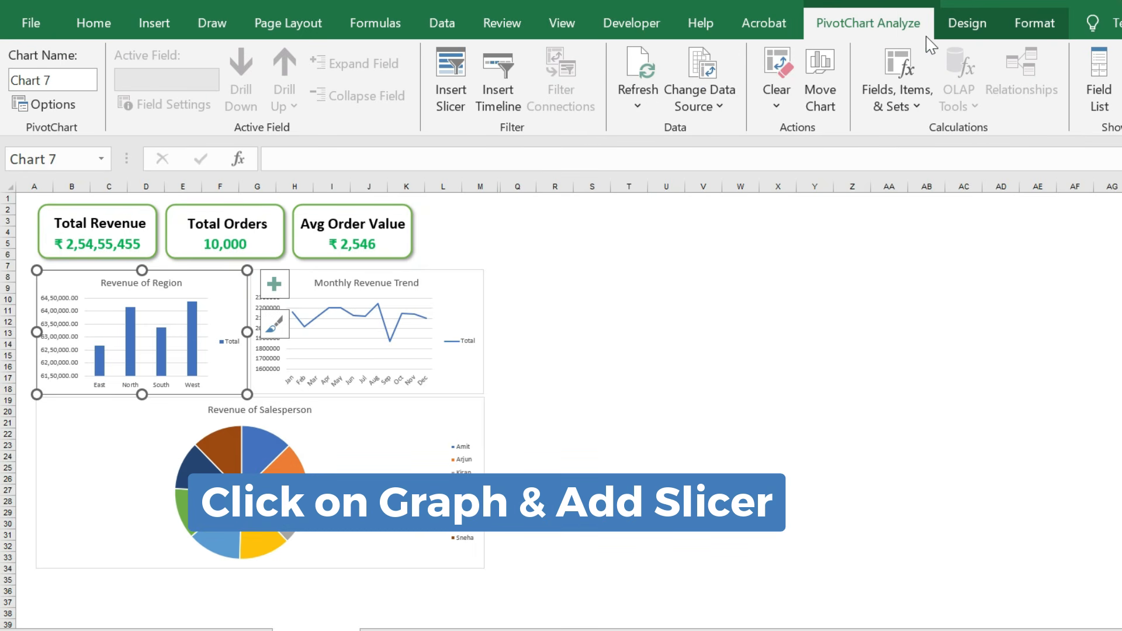
{"action": "left_click", "coordinate": [459, 73]}
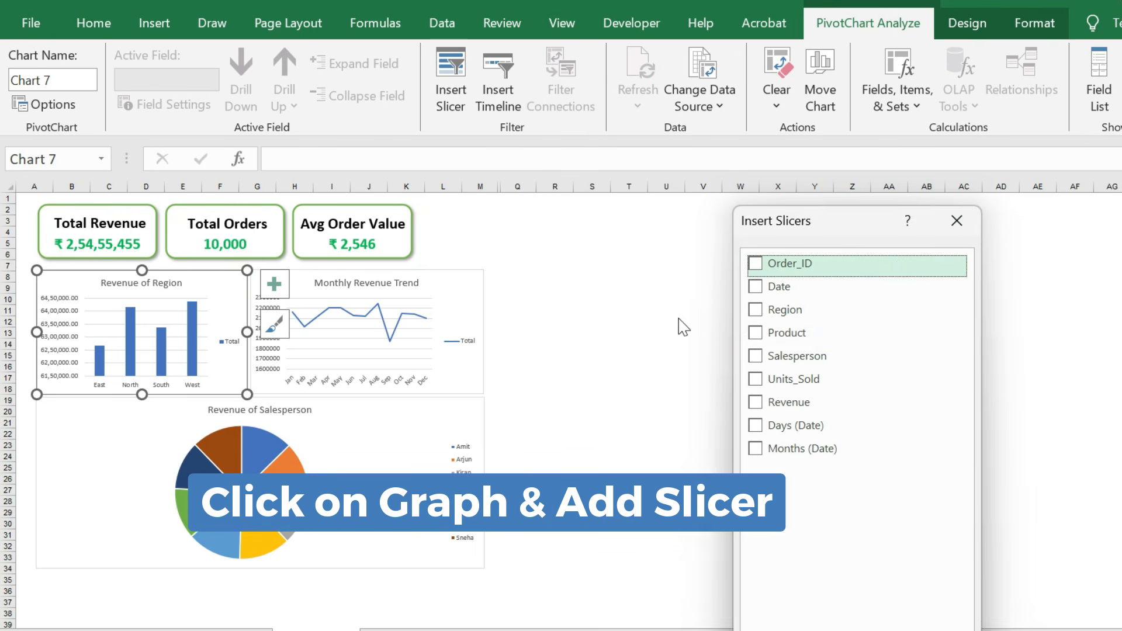
{"action": "left_click", "coordinate": [763, 338]}
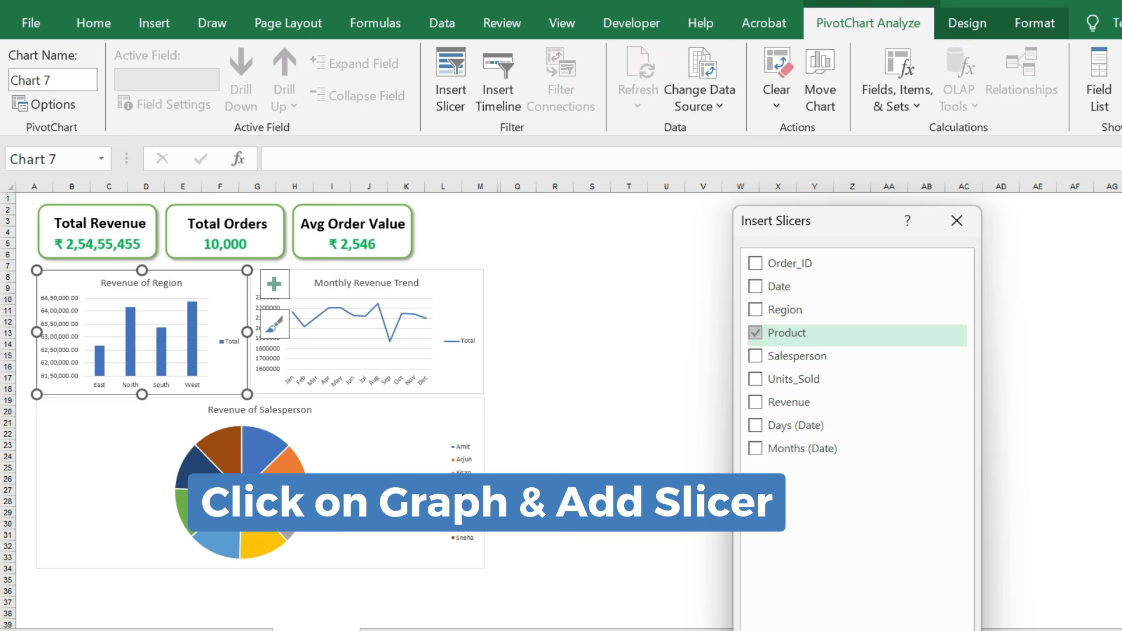
{"action": "left_click", "coordinate": [849, 630]}
{"action": "left_click_drag", "start_coordinate": [655, 349], "coordinate": [544, 234]}
Step: Insert a Region slicer for the Monthly Revenue Trend chart
{"action": "left_click", "coordinate": [366, 285]}
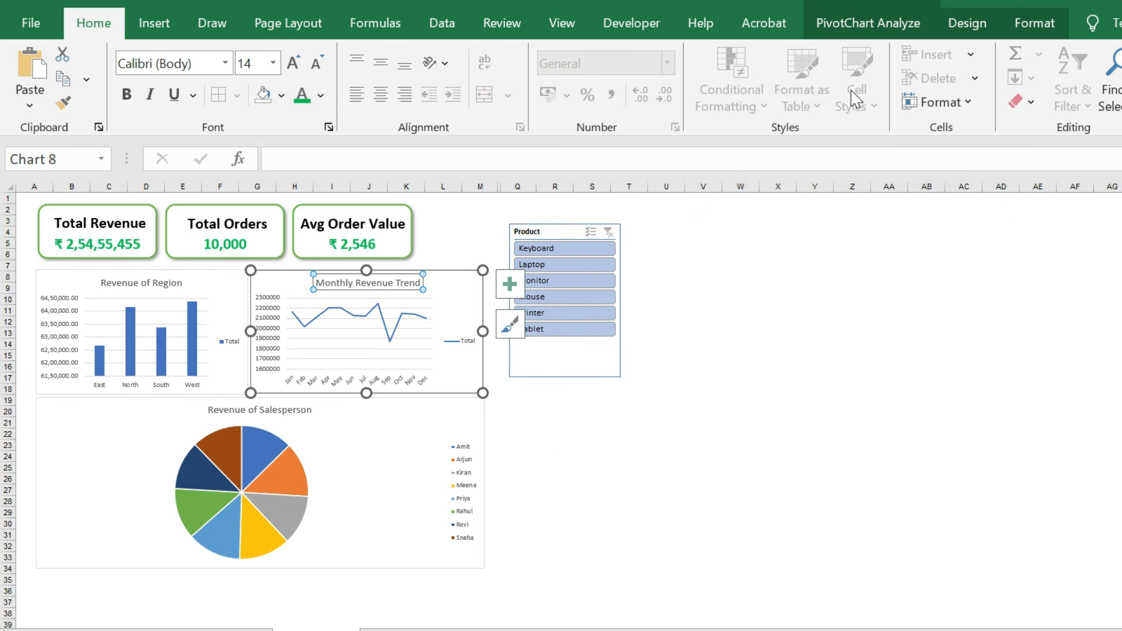
{"action": "left_click", "coordinate": [836, 26]}
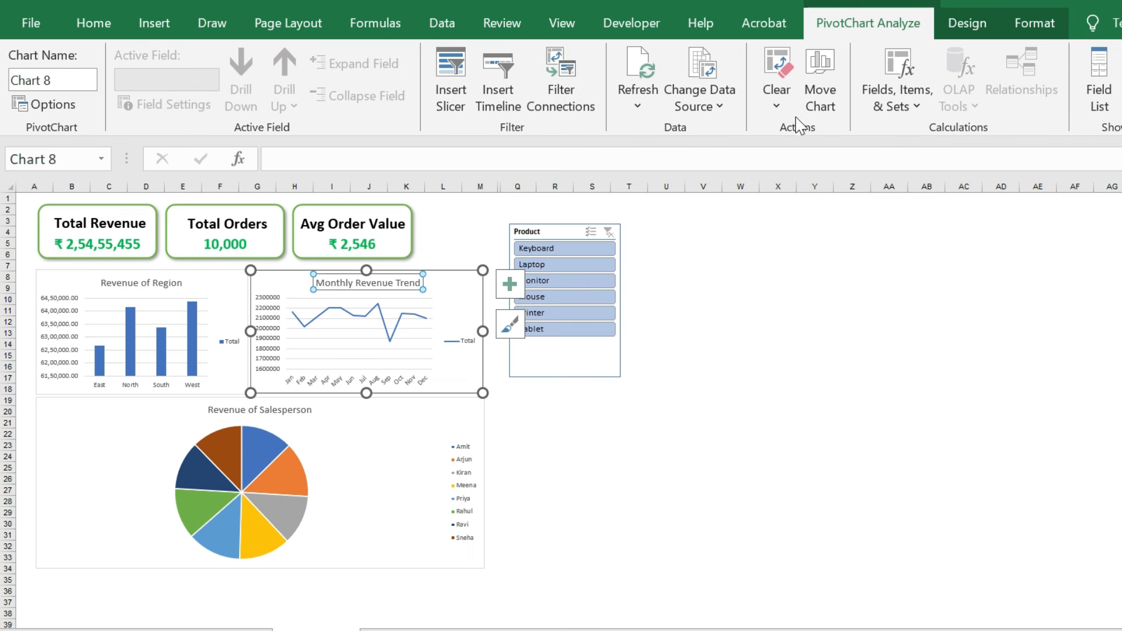
{"action": "left_click", "coordinate": [458, 67]}
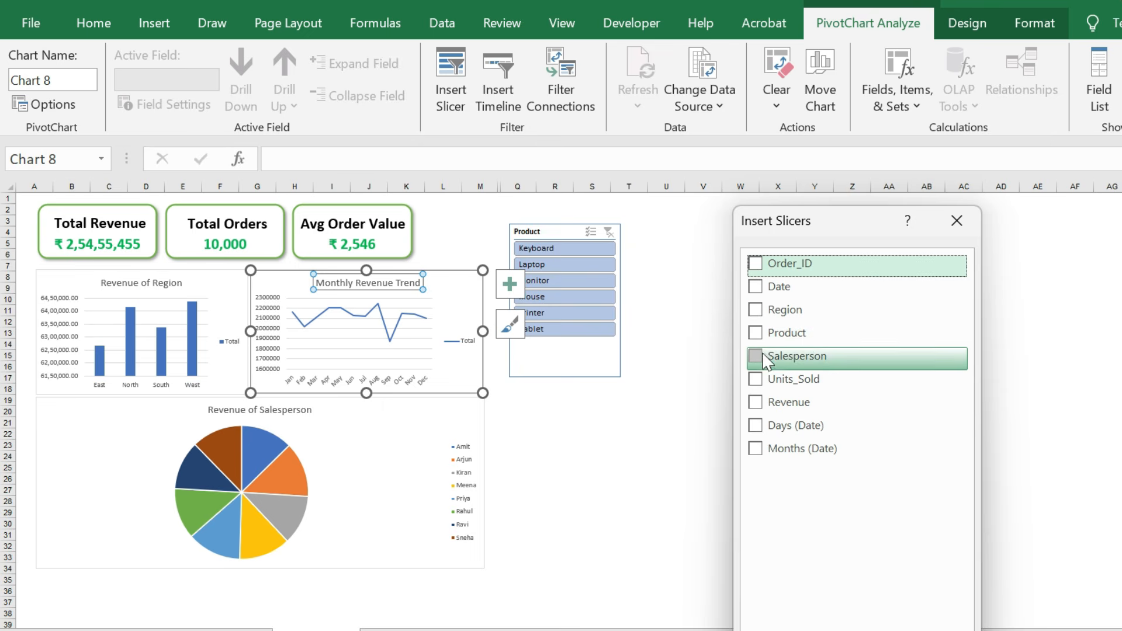
{"action": "left_click", "coordinate": [755, 309]}
{"action": "left_click", "coordinate": [877, 630]}
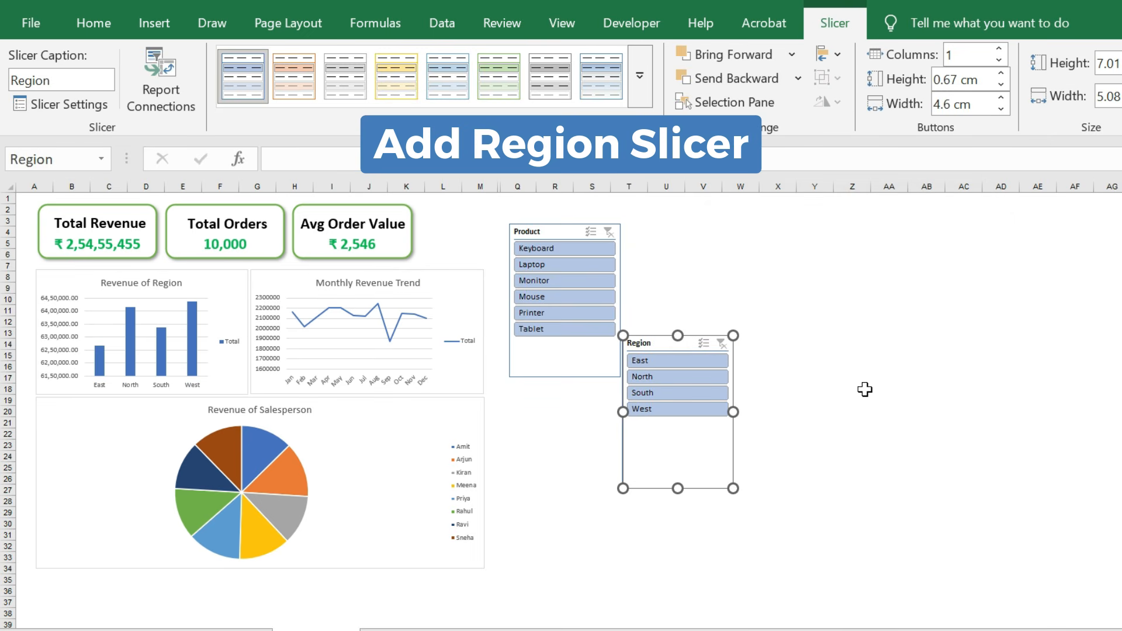
Step: Insert a Salesperson slicer for the Revenue of Salesperson chart and place it below the Product slicer
{"action": "left_click", "coordinate": [392, 417]}
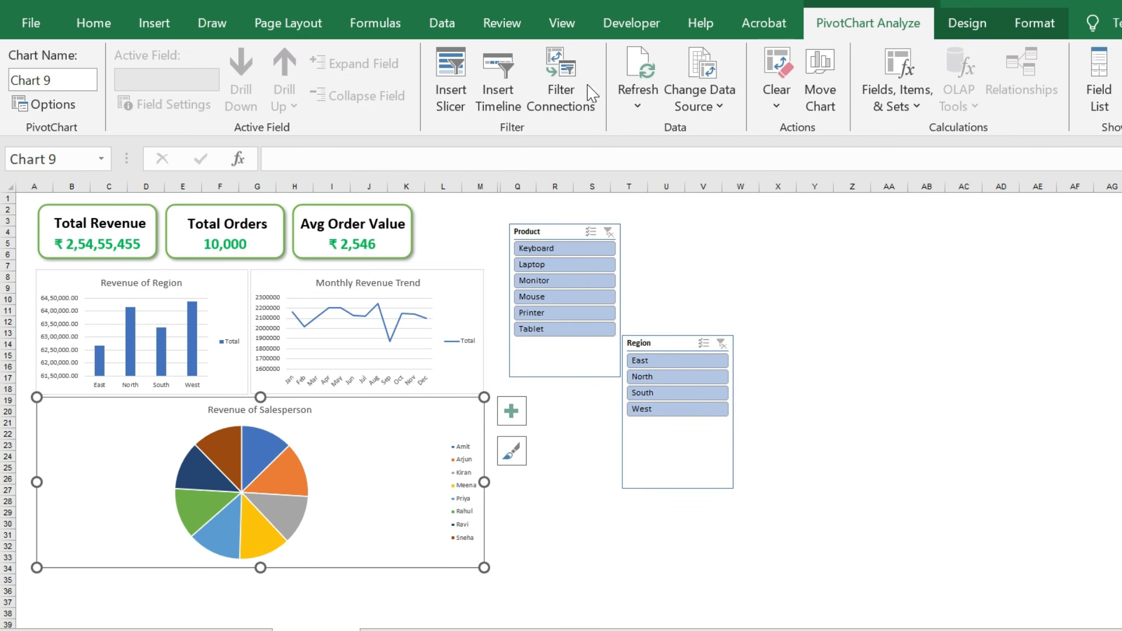
{"action": "left_click", "coordinate": [450, 89]}
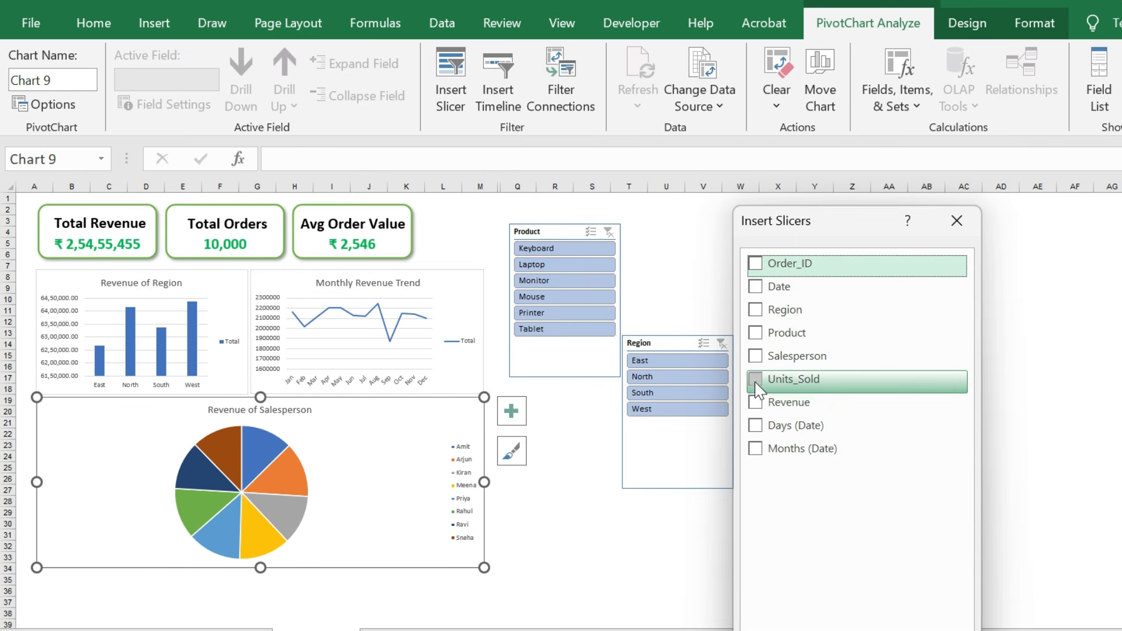
{"action": "left_click", "coordinate": [755, 357]}
{"action": "key", "text": "Return"}
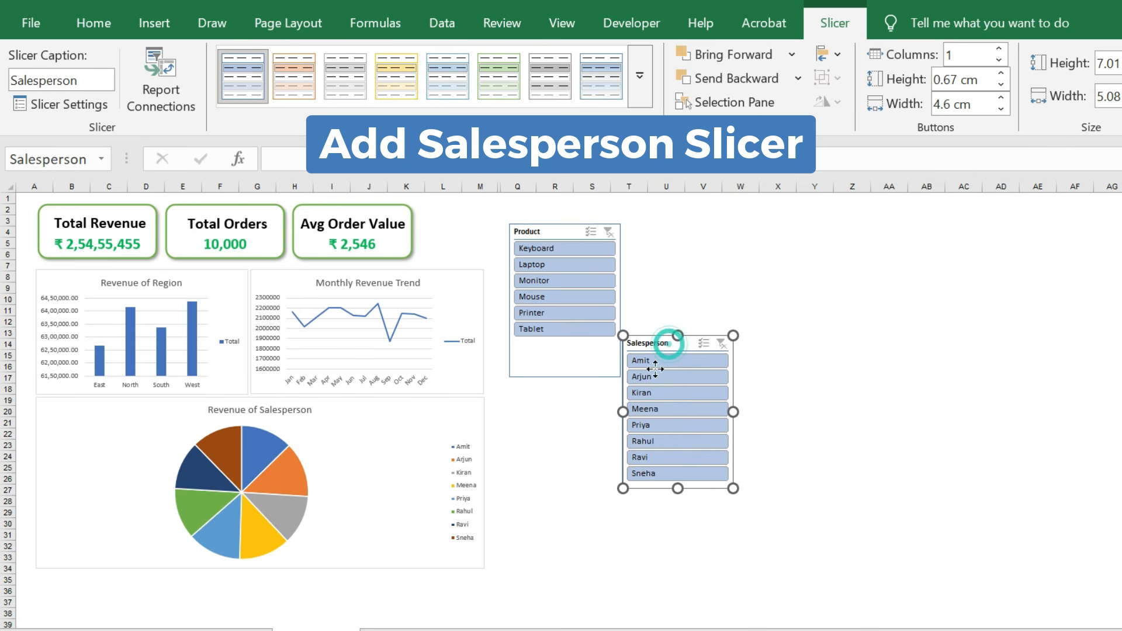
{"action": "left_click_drag", "start_coordinate": [654, 368], "coordinate": [547, 439]}
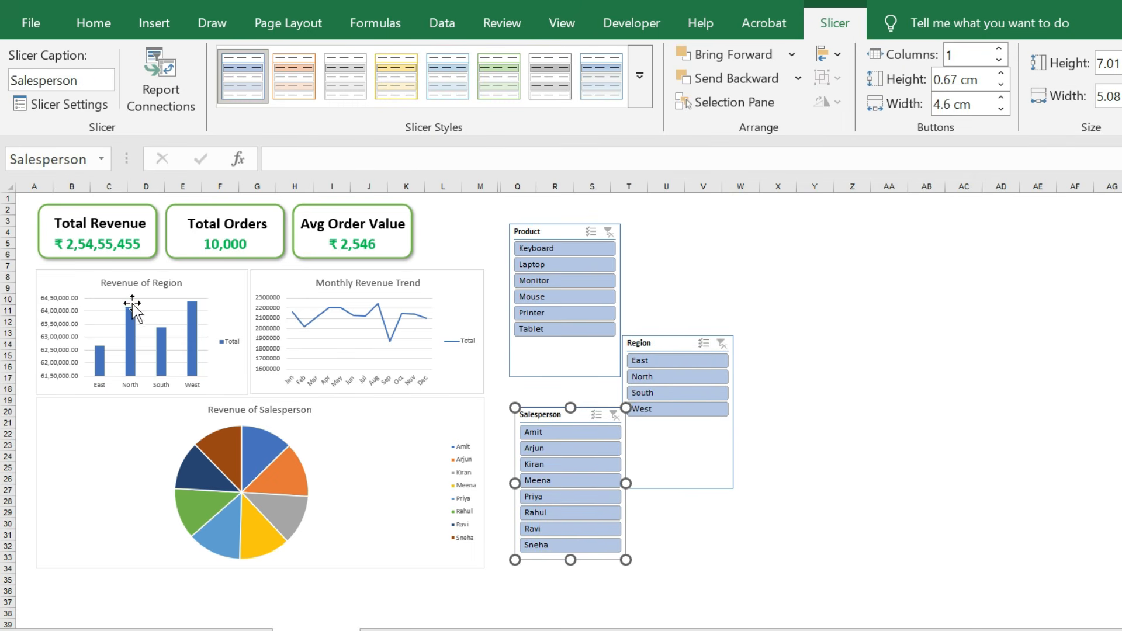
Step: Move all three charts down about five rows to free space beneath the KPI cards, keeping their arrangement
{"action": "left_click_drag", "start_coordinate": [350, 433], "coordinate": [353, 477]}
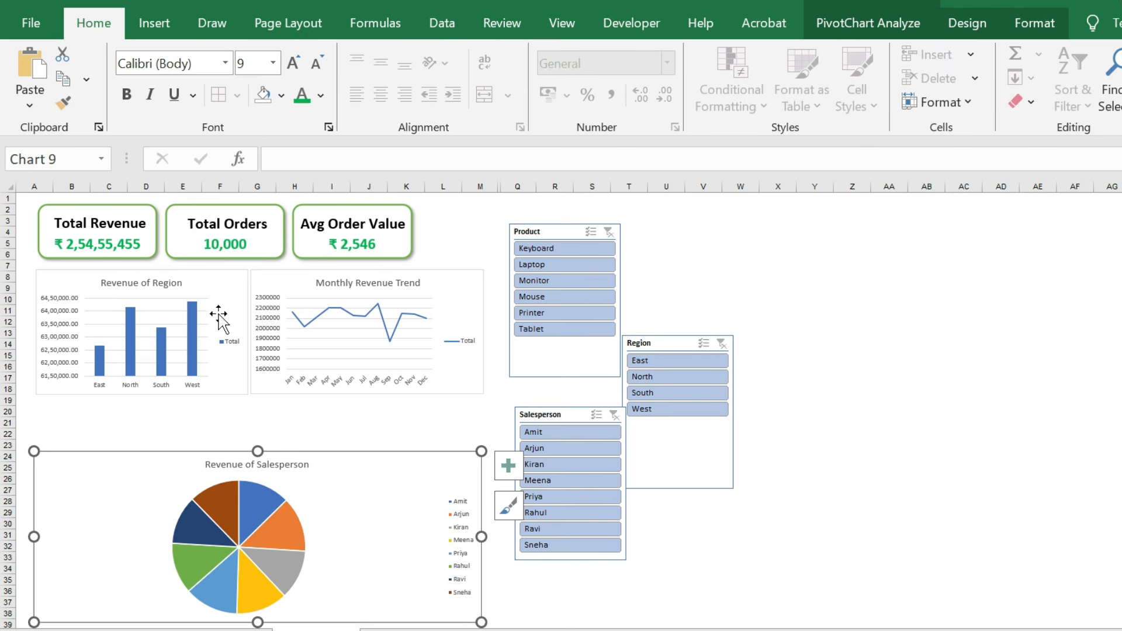
{"action": "left_click_drag", "start_coordinate": [220, 280], "coordinate": [217, 334]}
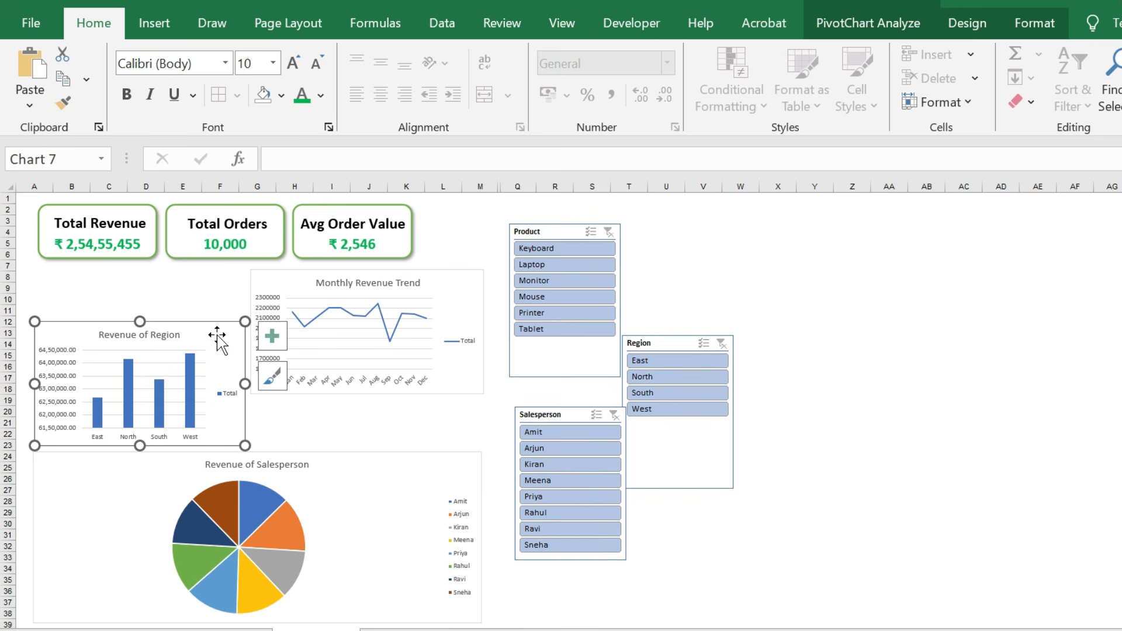
{"action": "left_click_drag", "start_coordinate": [433, 284], "coordinate": [439, 330]}
Step: Place the Product slicer under the Total Revenue card, resize it to about 2.53 by 6.44 cm and arrange its buttons in 2 columns
{"action": "left_click_drag", "start_coordinate": [565, 232], "coordinate": [91, 272]}
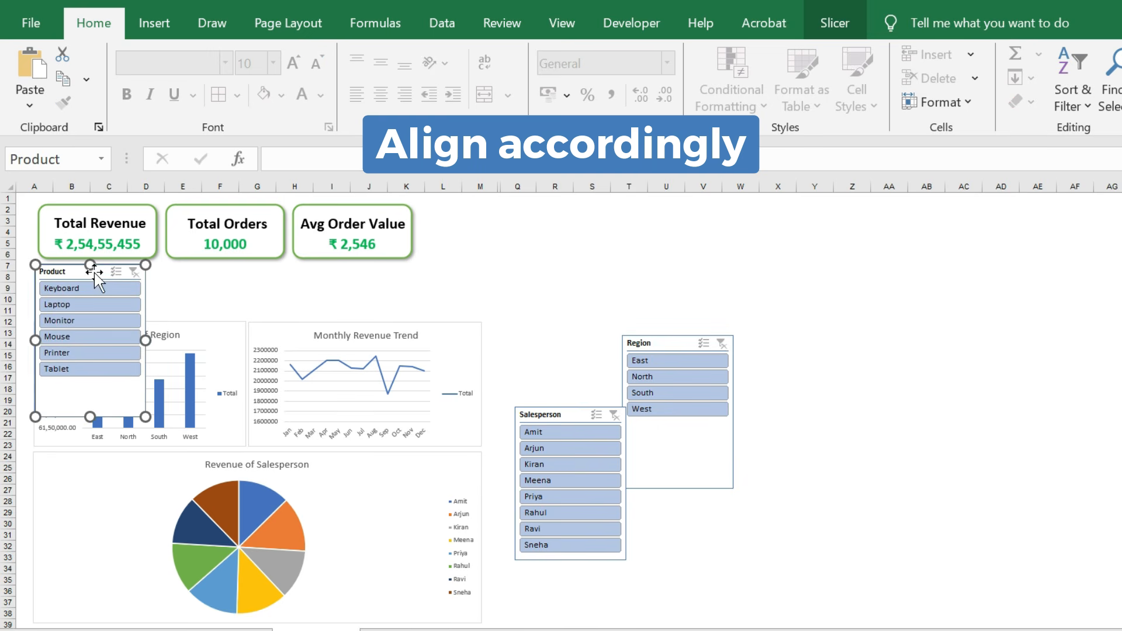
{"action": "left_click_drag", "start_coordinate": [142, 412], "coordinate": [175, 320]}
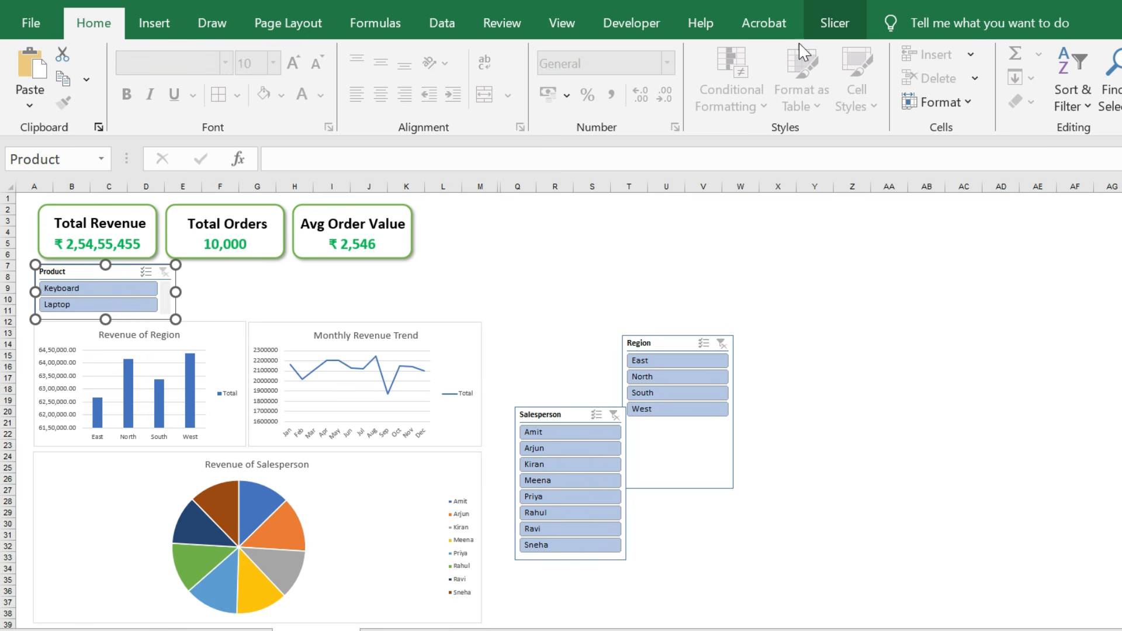
{"action": "left_click", "coordinate": [832, 23]}
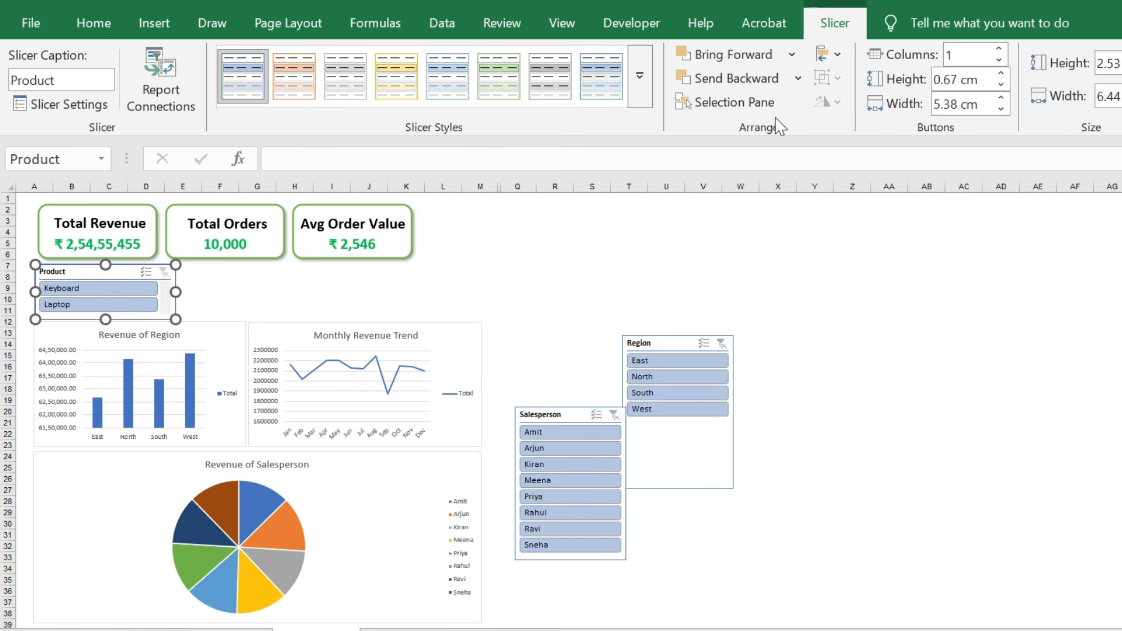
{"action": "left_click", "coordinate": [999, 50]}
{"action": "left_click", "coordinate": [434, 285]}
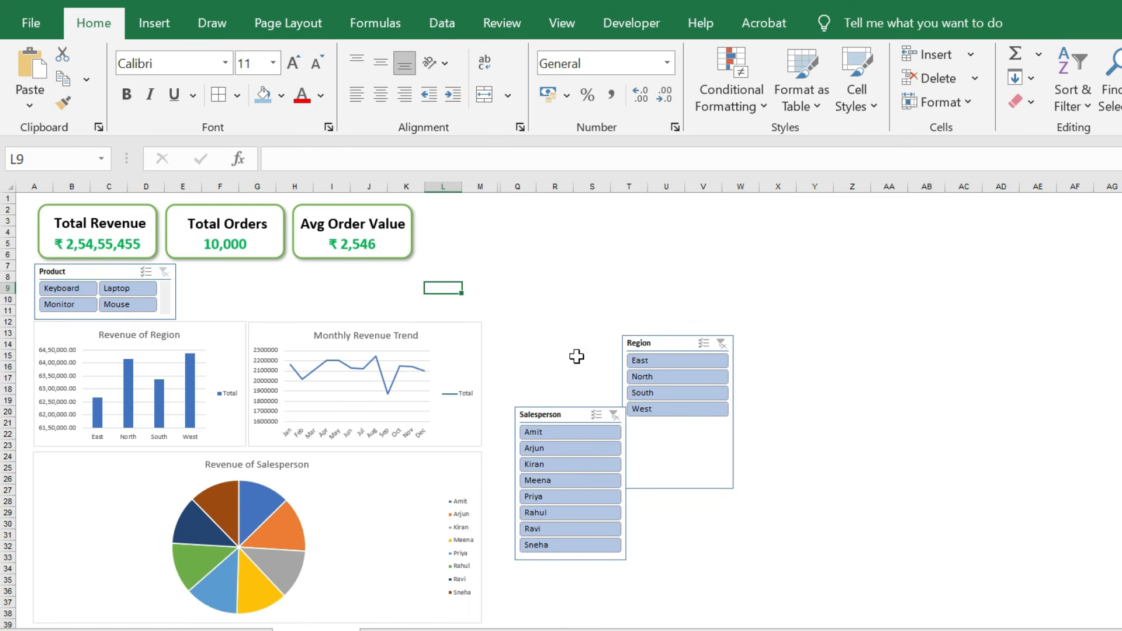
Step: Place the Region slicer directly right of the Product slicer, shrink it to the same height and arrange its buttons in 2 columns
{"action": "left_click_drag", "start_coordinate": [689, 345], "coordinate": [238, 273]}
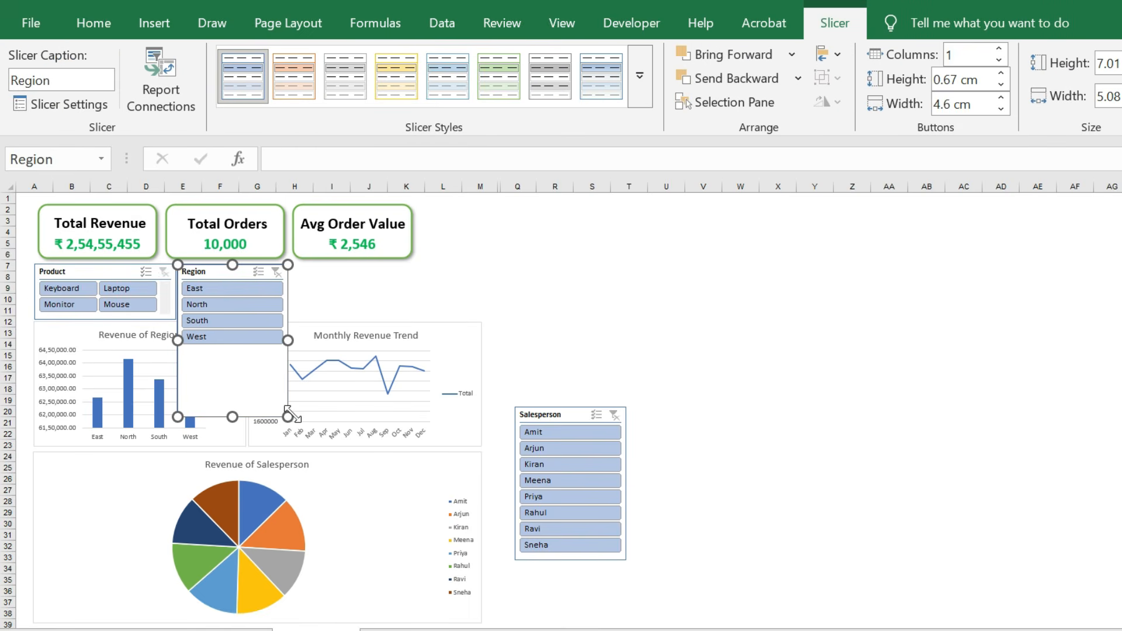
{"action": "left_click_drag", "start_coordinate": [291, 415], "coordinate": [309, 319]}
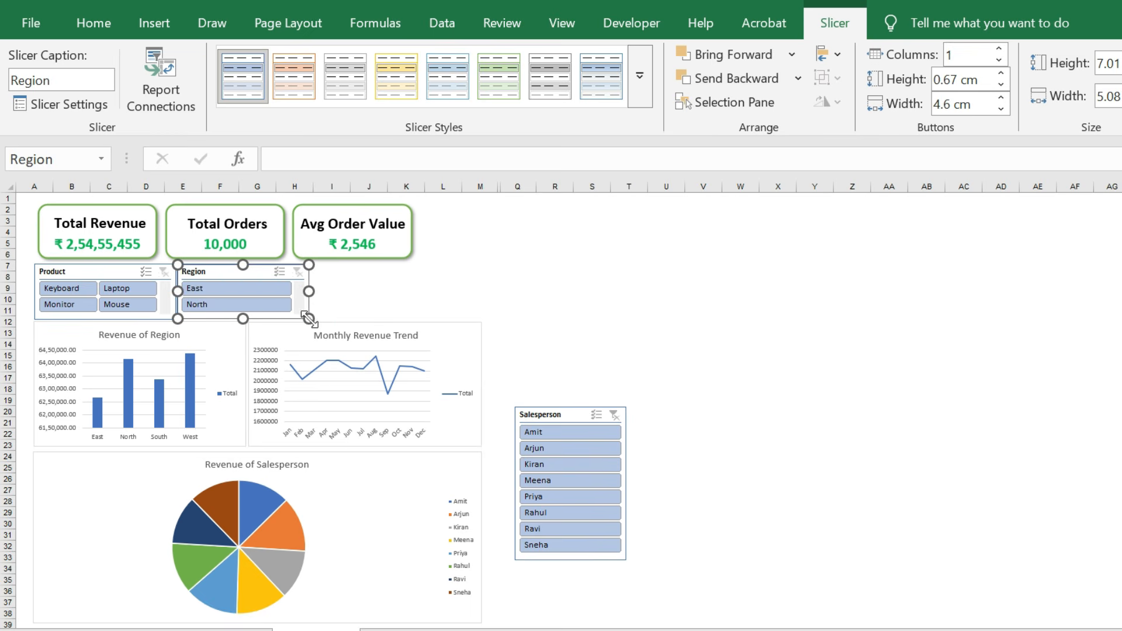
{"action": "left_click", "coordinate": [1000, 56]}
{"action": "left_click", "coordinate": [629, 298]}
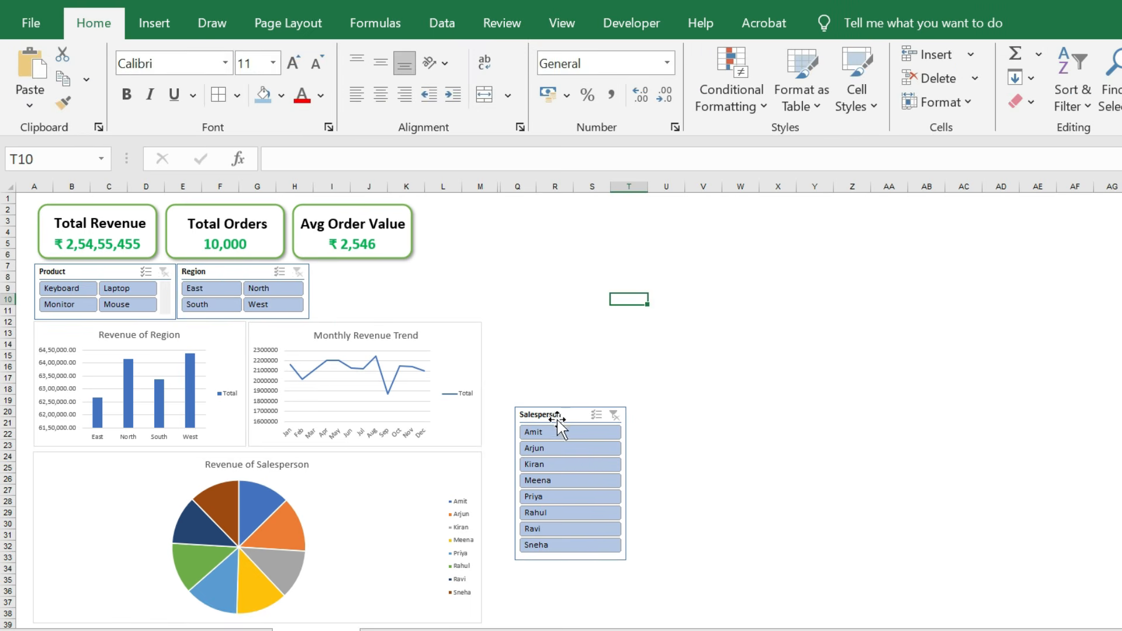
Step: Place the Salesperson slicer right of the Region slicer, resize it to about 2.47 by 7.79 cm and set 2 button columns
{"action": "left_click_drag", "start_coordinate": [556, 418], "coordinate": [355, 273]}
{"action": "left_click_drag", "start_coordinate": [420, 416], "coordinate": [476, 317]}
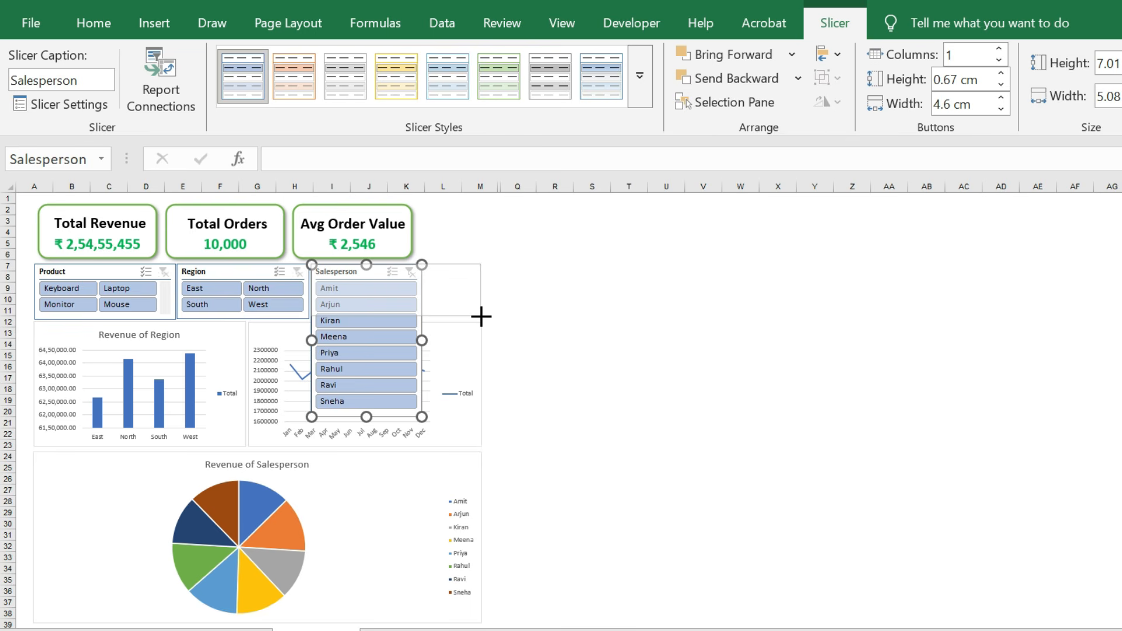
{"action": "left_click_drag", "start_coordinate": [481, 318], "coordinate": [481, 319]}
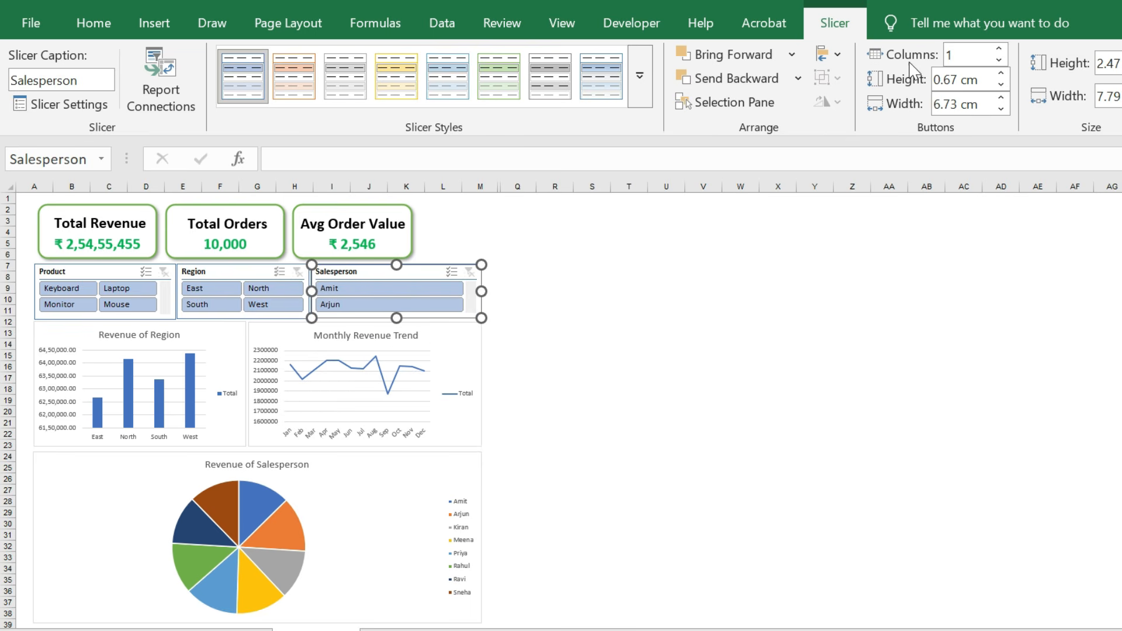
{"action": "left_click", "coordinate": [998, 49]}
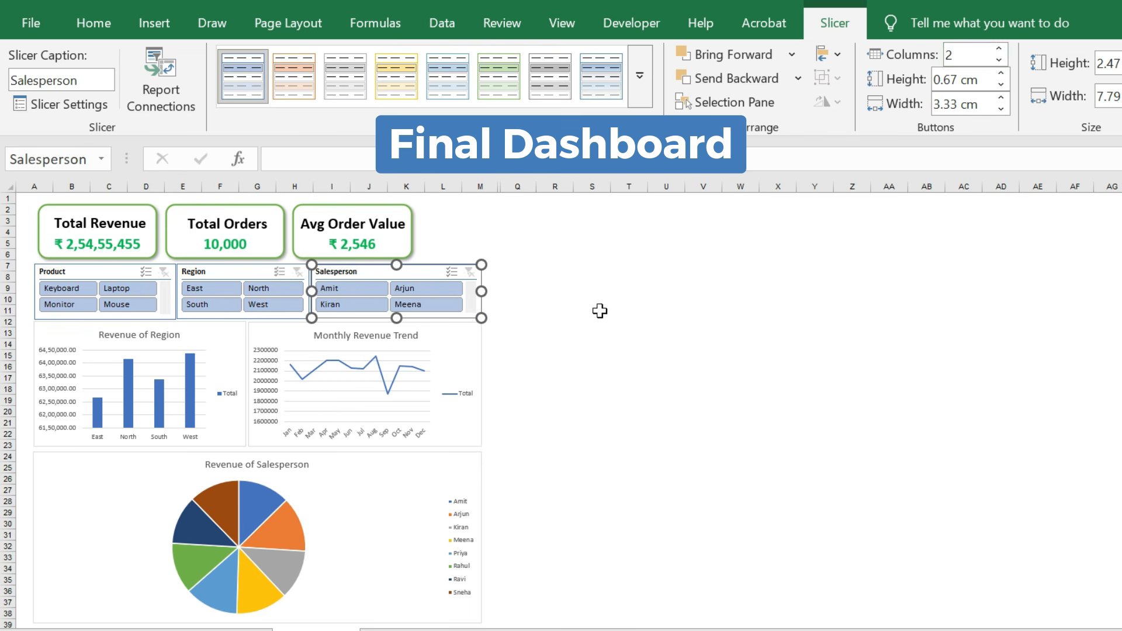
{"action": "left_click", "coordinate": [554, 344]}
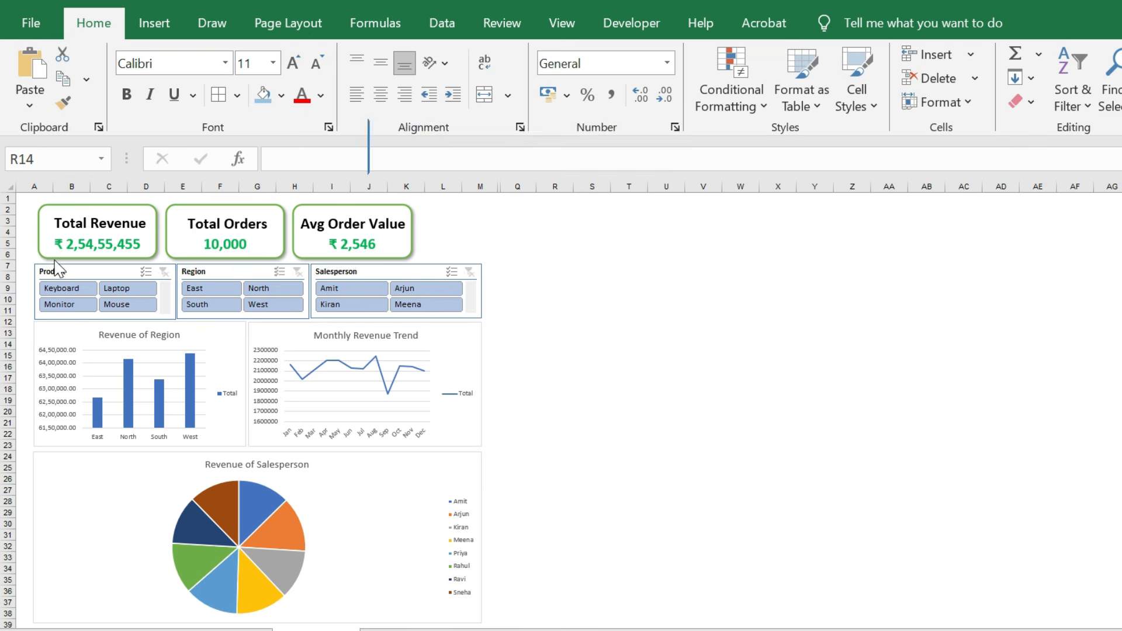
Step: Test the Product slicer with Keyboard and the Region slicer with North, South and West, clearing each filter after its test
{"action": "left_click", "coordinate": [64, 289]}
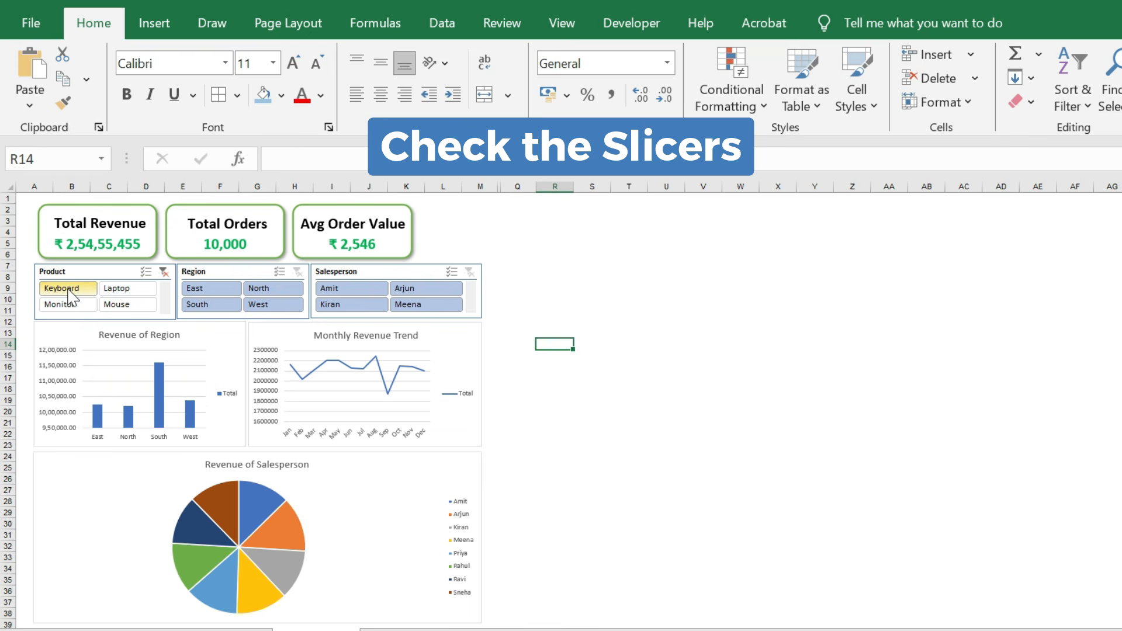
{"action": "left_click", "coordinate": [163, 271]}
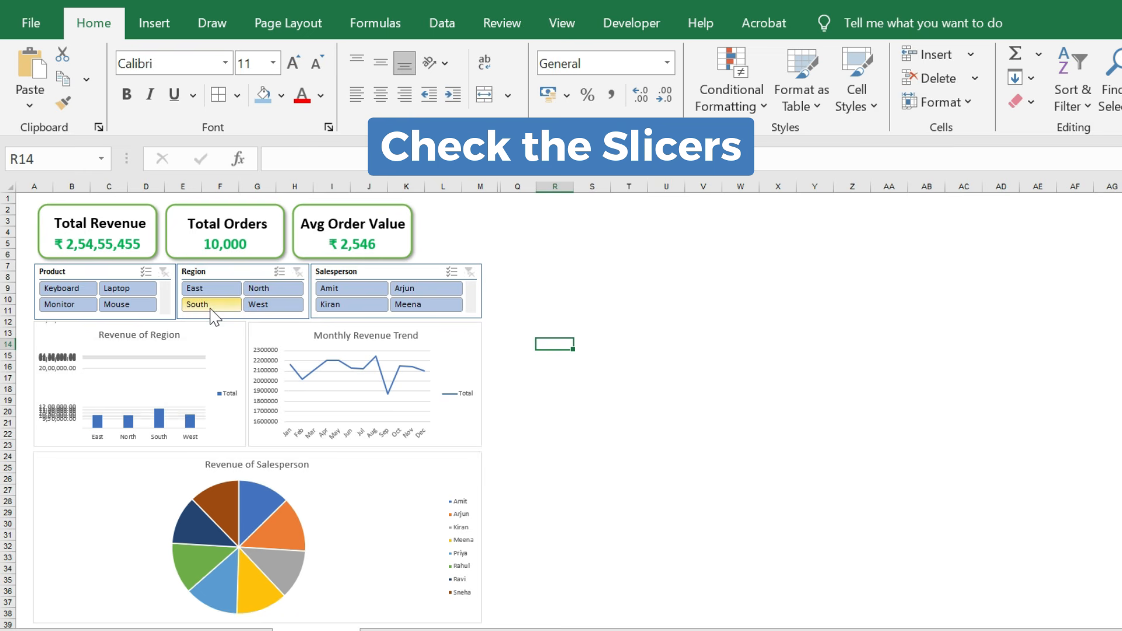
{"action": "left_click", "coordinate": [259, 286]}
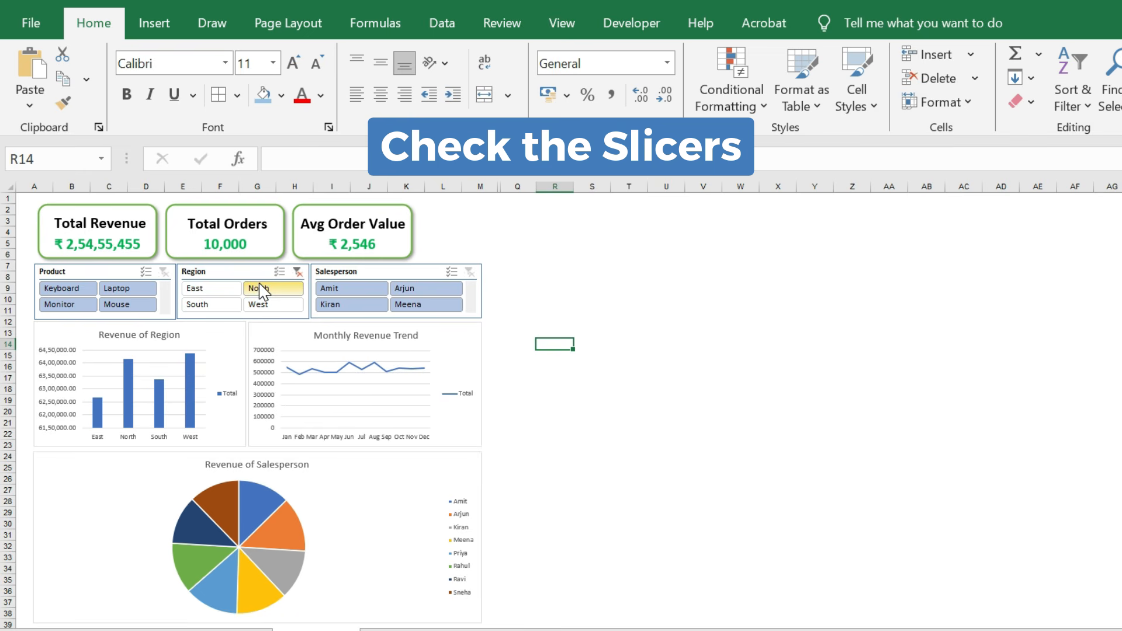
{"action": "left_click", "coordinate": [238, 304]}
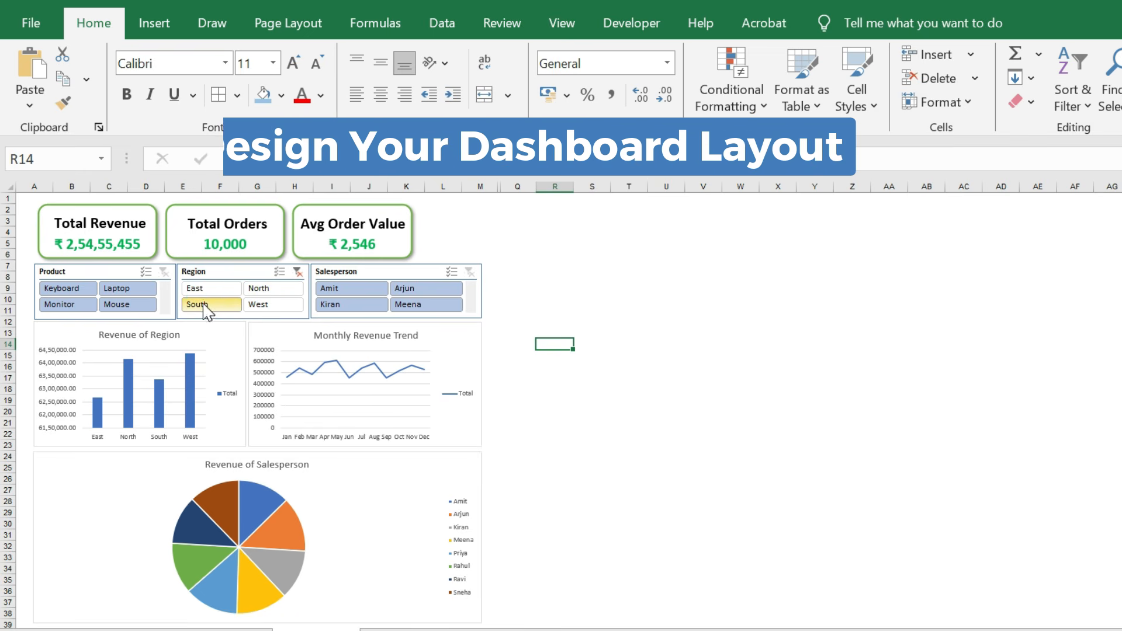
{"action": "left_click", "coordinate": [245, 306], "text": "ctrl"}
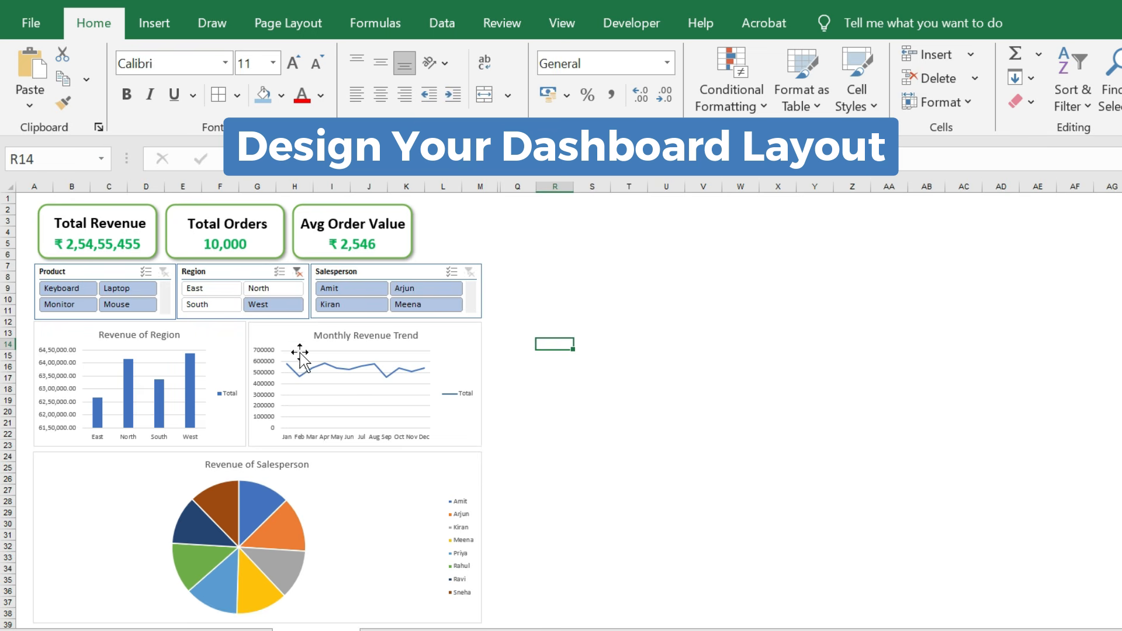
{"action": "left_click", "coordinate": [298, 271]}
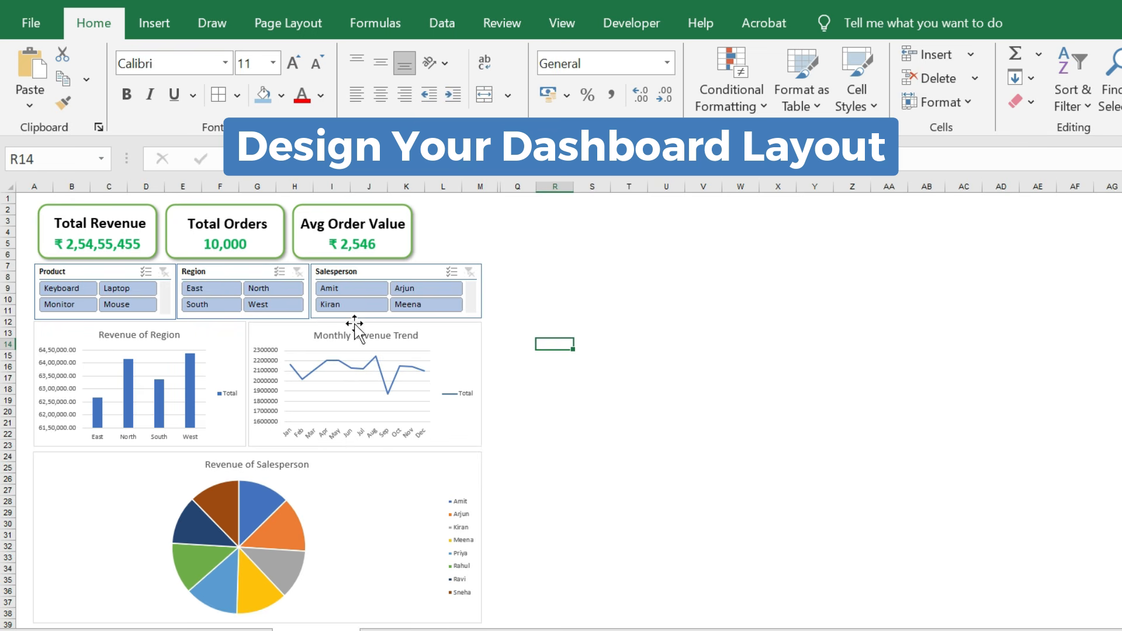
Step: Test the Salesperson slicer by filtering on each of its four visible salespeople in turn, and clear its filter
{"action": "left_click", "coordinate": [409, 305]}
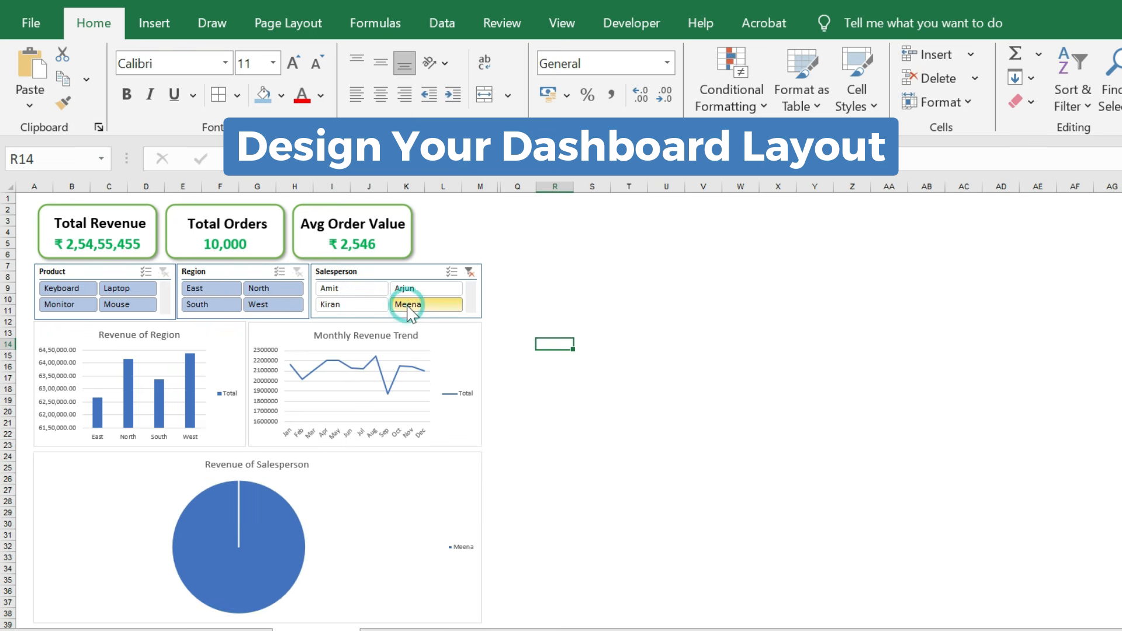
{"action": "left_click", "coordinate": [351, 289]}
{"action": "left_click", "coordinate": [351, 304]}
{"action": "left_click", "coordinate": [409, 289]}
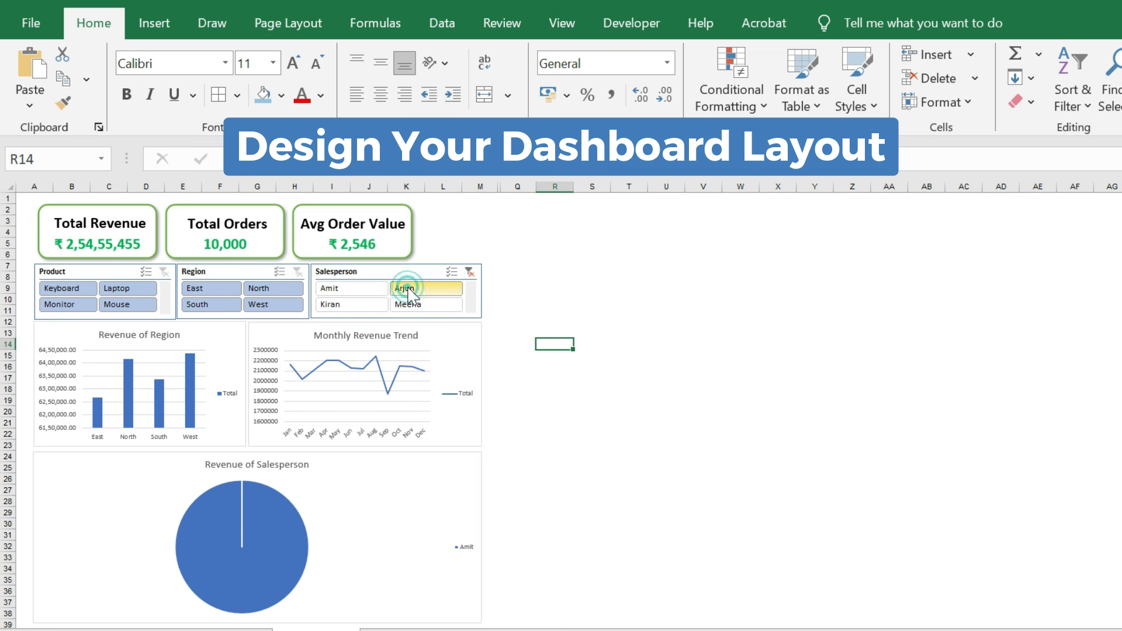
{"action": "left_click", "coordinate": [469, 272]}
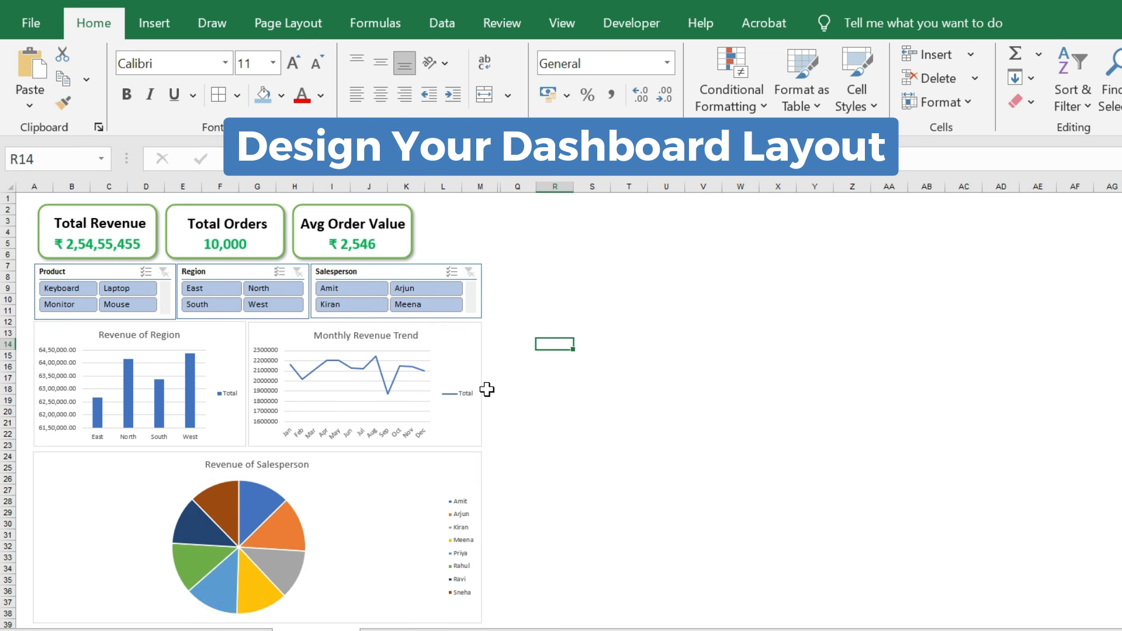